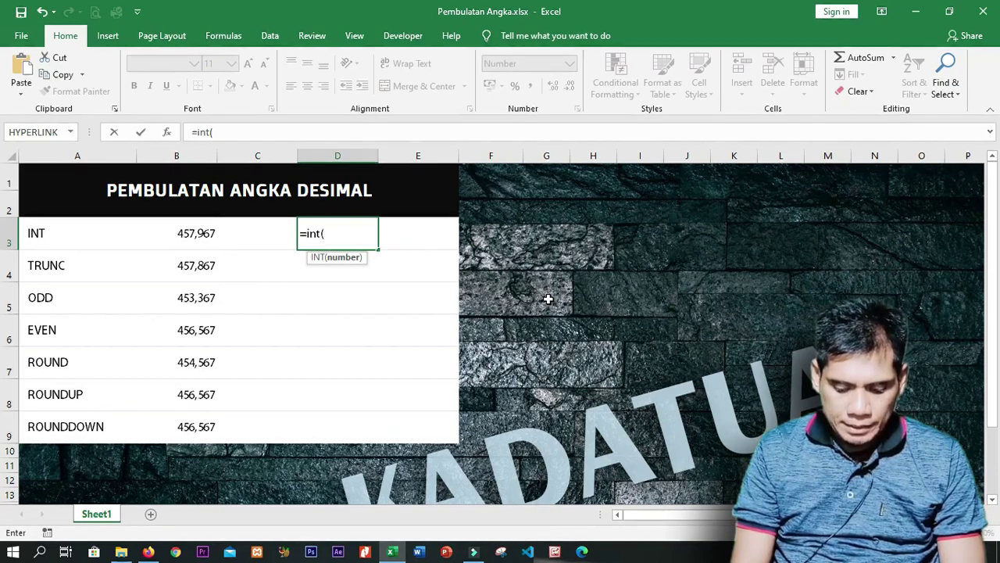
# - Complete the INT formula in cell D3 with the literal number 457,967 as its argument
pyautogui.write('457,')
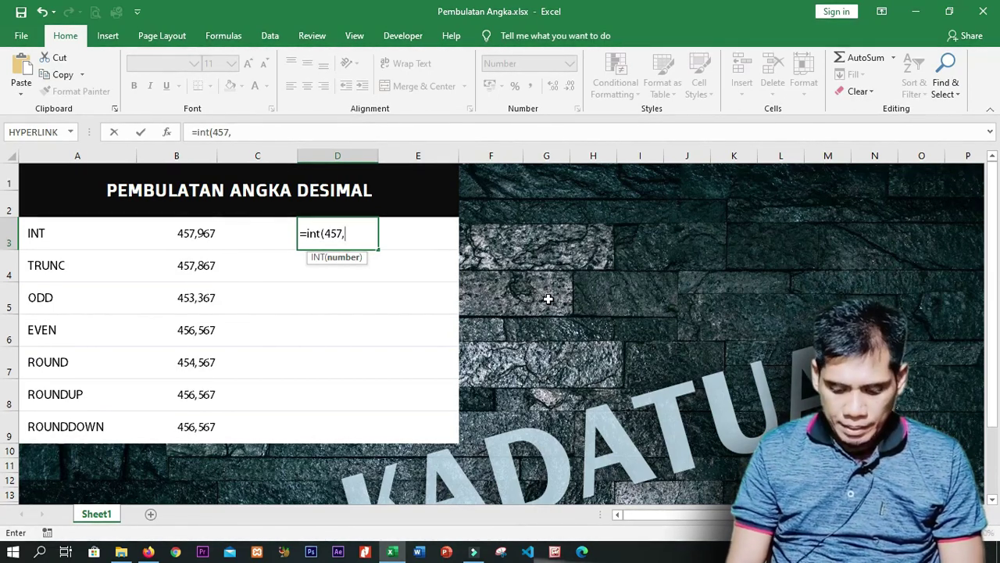
pyautogui.write('967')
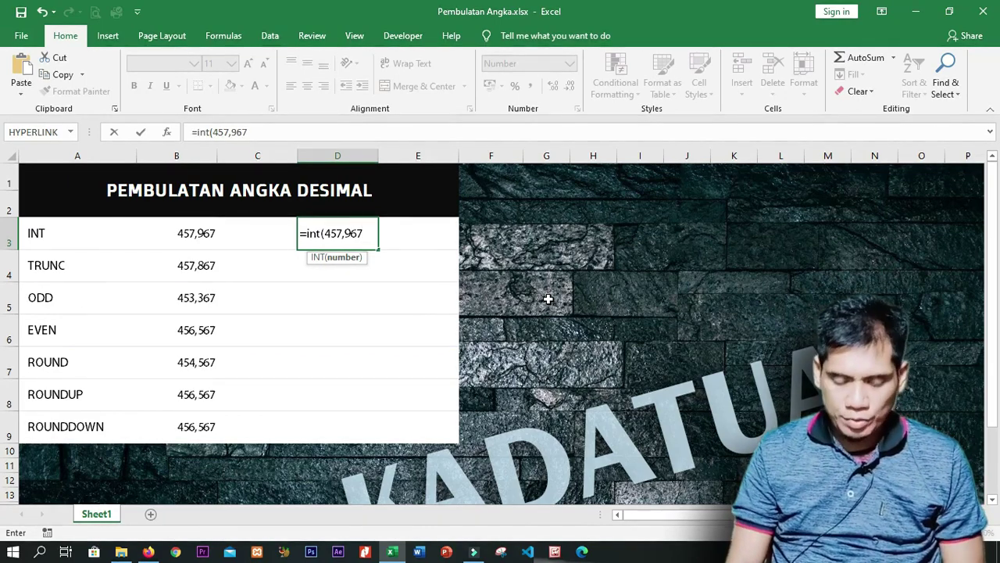
pyautogui.write(')')
pyautogui.press('Return')
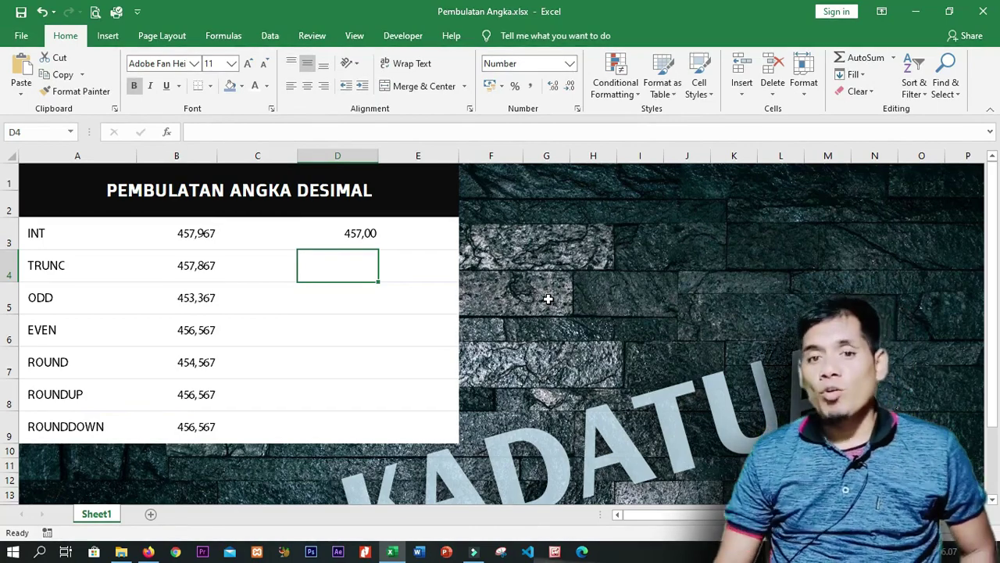
# - Replace the literal number inside D3's INT formula with a reference to cell B3
pyautogui.doubleClick(353, 233)
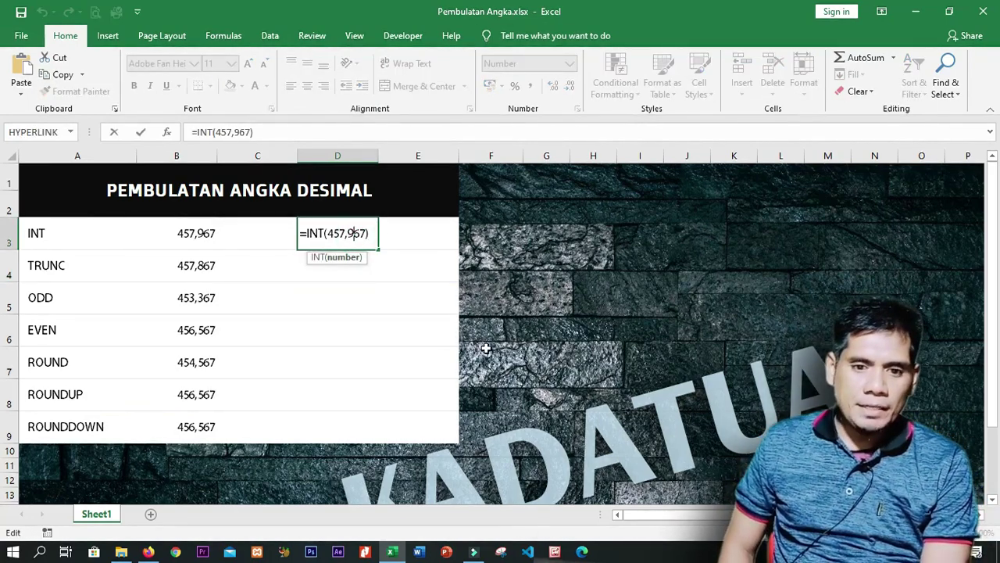
pyautogui.press('Return')
pyautogui.press('Up')
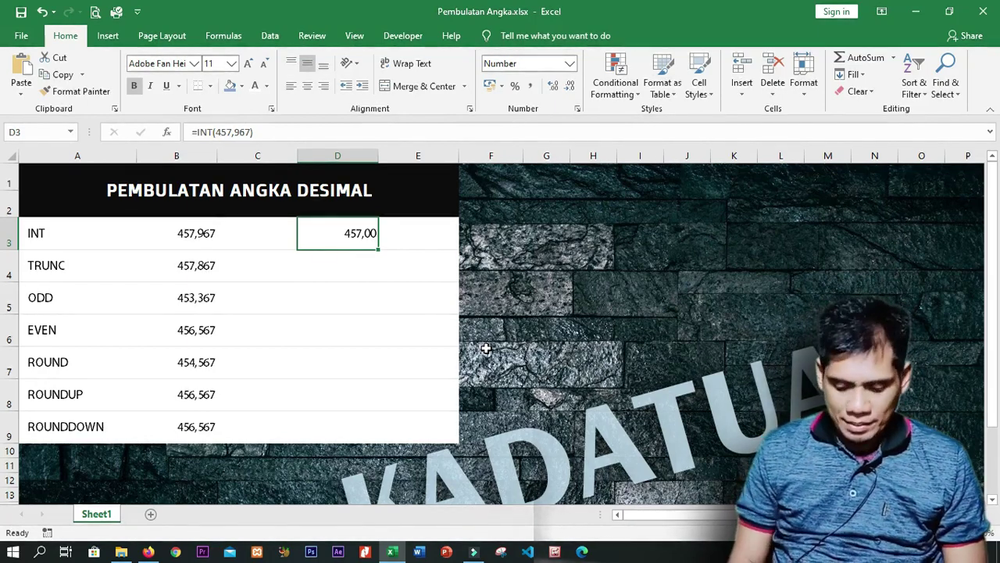
pyautogui.doubleClick(336, 235)
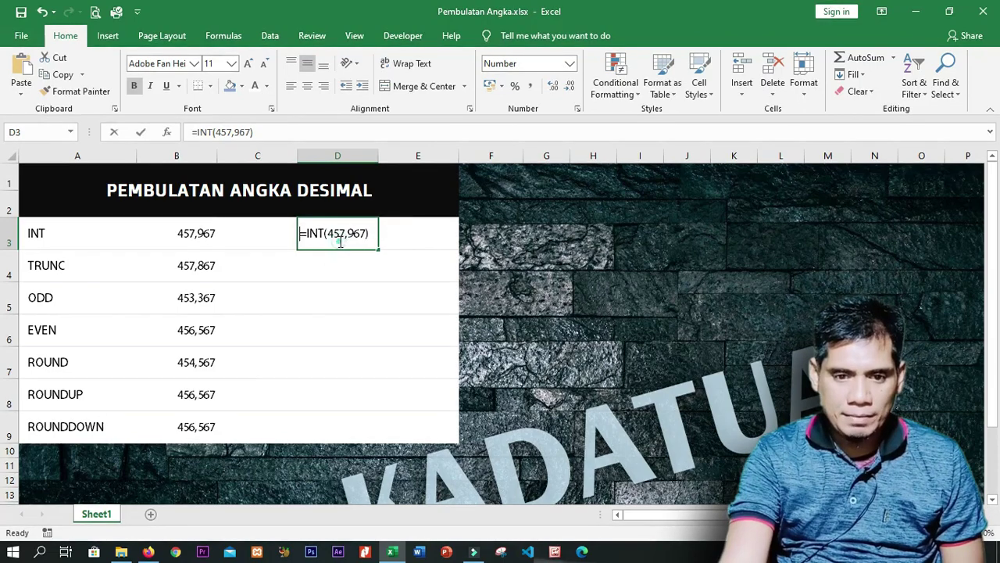
pyautogui.moveTo(331, 233); pyautogui.dragTo(354, 233)
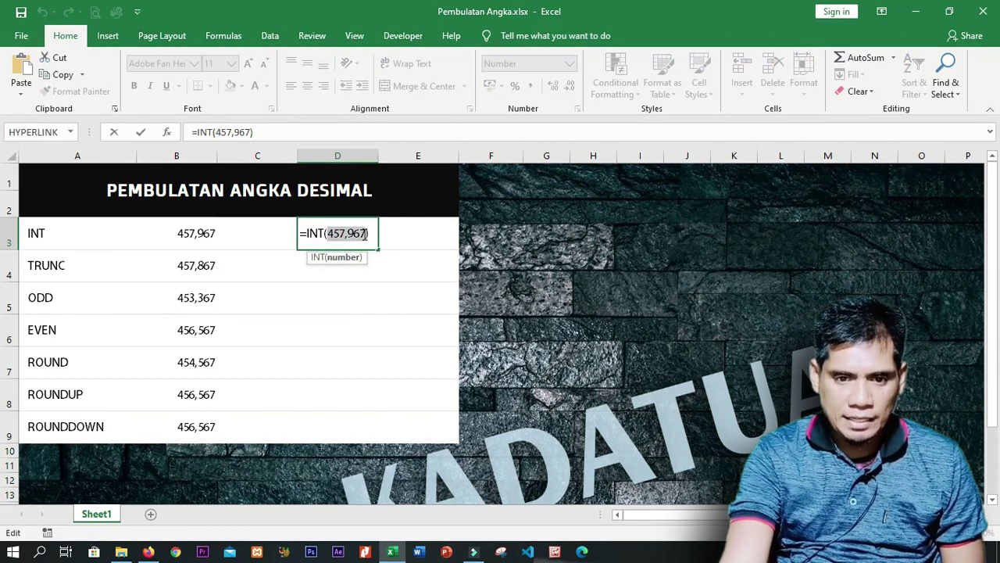
pyautogui.press('BackSpace')
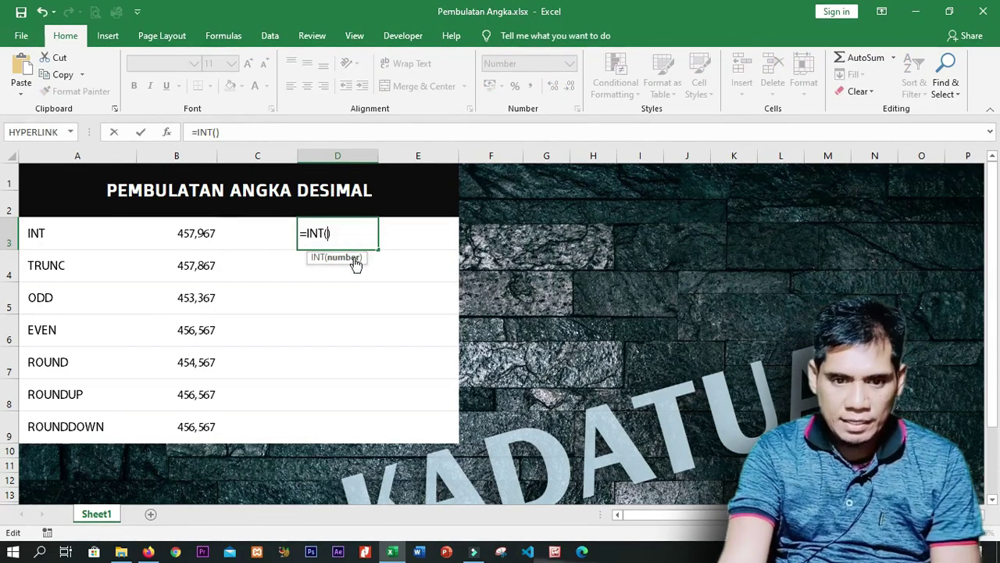
pyautogui.click(201, 234)
pyautogui.press('Return')
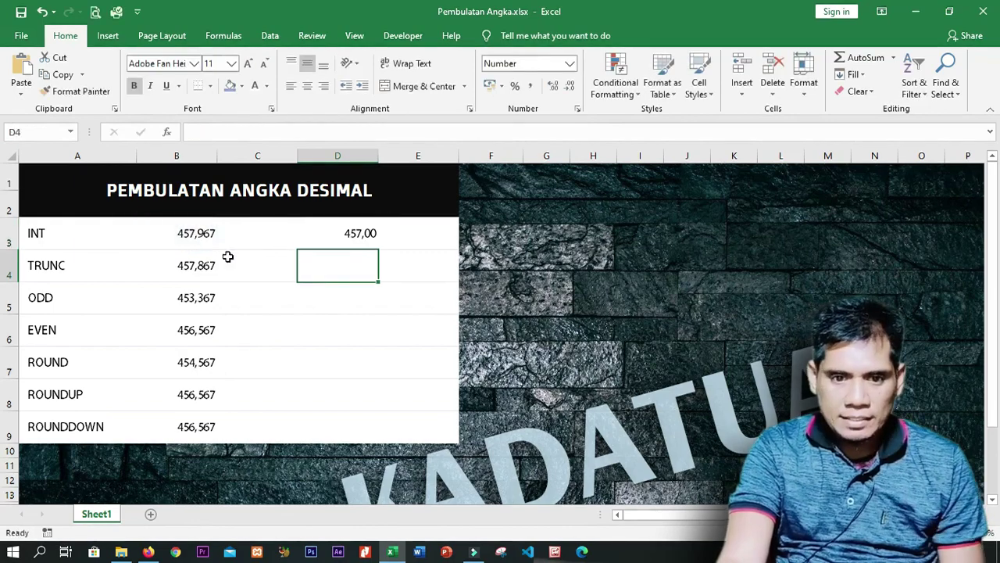
pyautogui.click(342, 242)
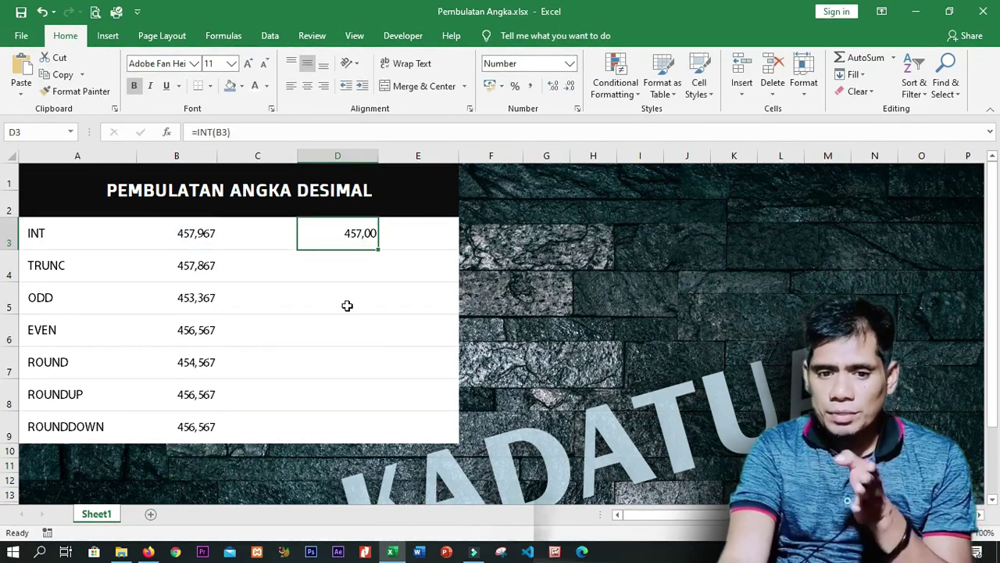
# - Try reducing the displayed decimals of B3 to one place, and undo that formatting
pyautogui.click(194, 244)
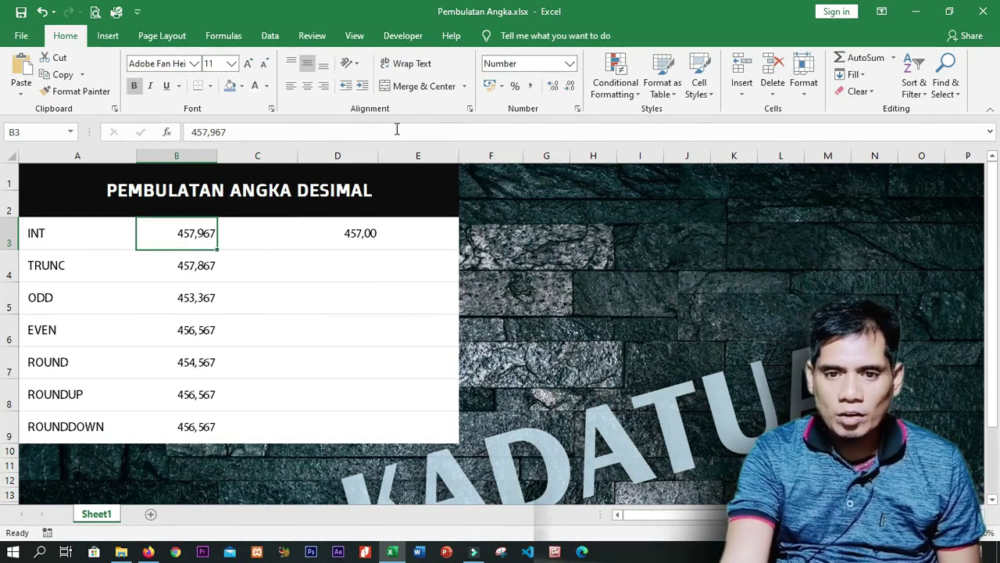
pyautogui.click(569, 87)
pyautogui.click(570, 89)
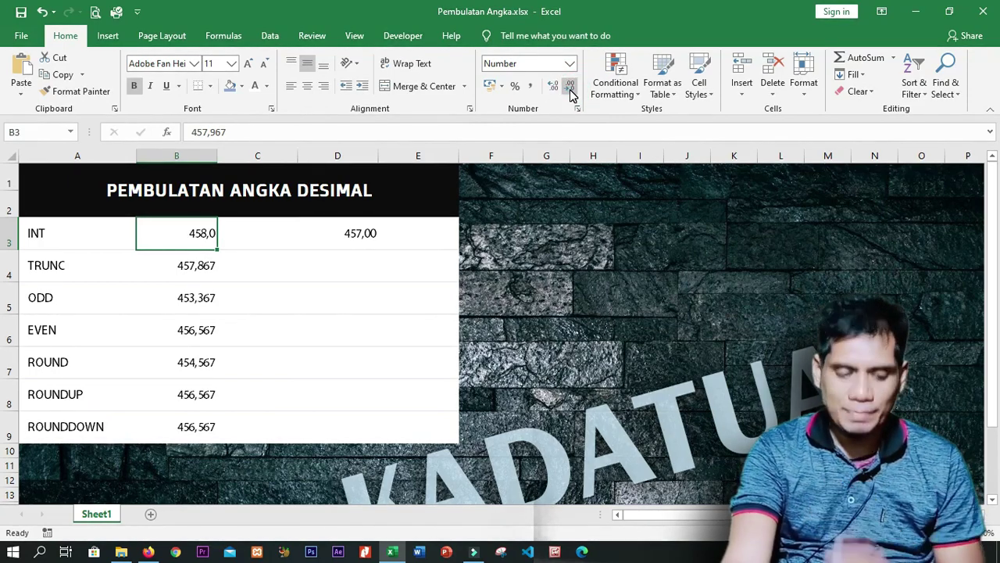
pyautogui.hotkey('ctrl', 'z')
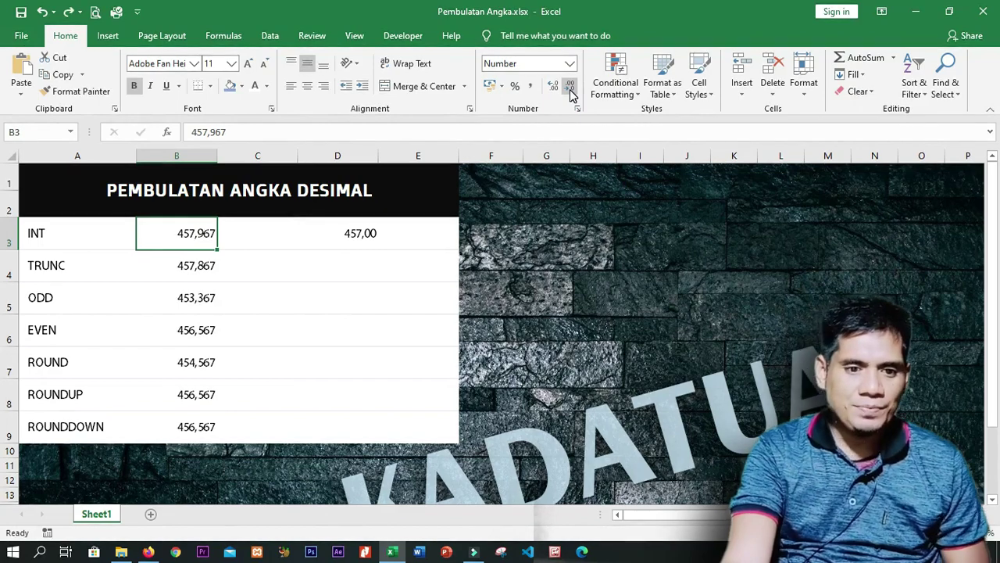
# - Examine the INT formula behind the result in cell D3 without changing it
pyautogui.click(319, 234)
pyautogui.doubleClick(344, 233)
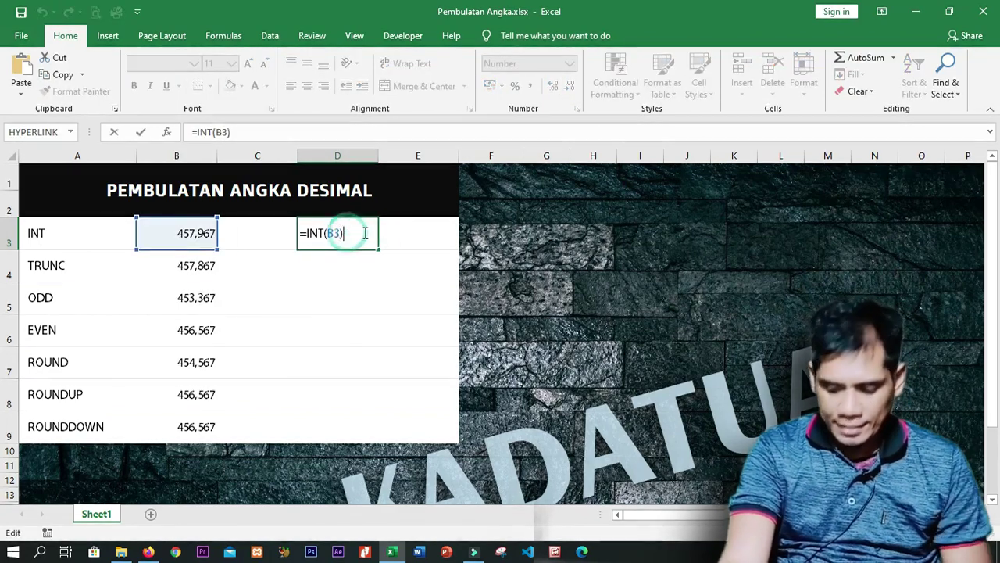
pyautogui.click(339, 261)
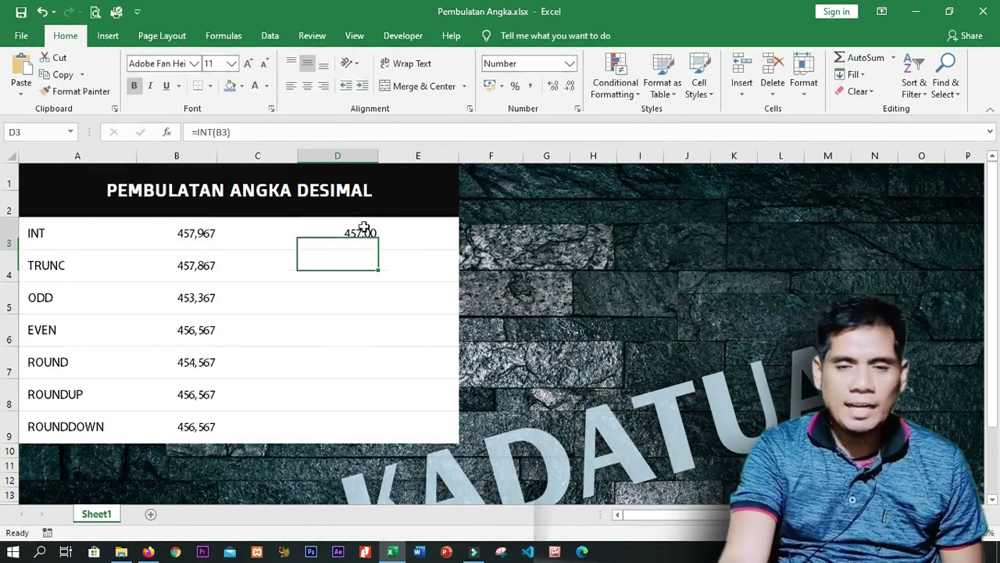
pyautogui.click(364, 229)
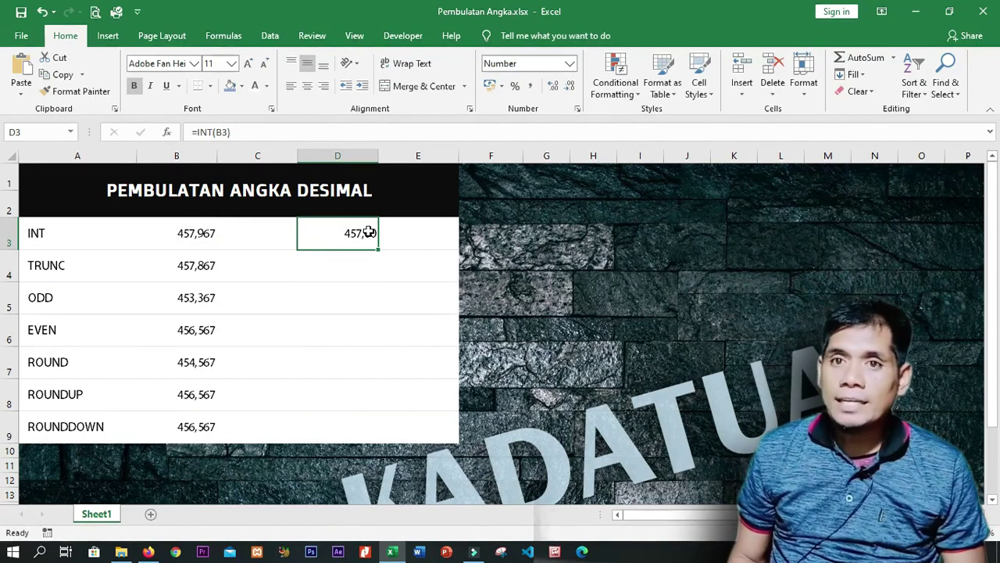
# - Enter a TRUNC formula in cell D4 that truncates the number in B4 to 2 digits: =TRUNC(B4;2)
pyautogui.press('Down')
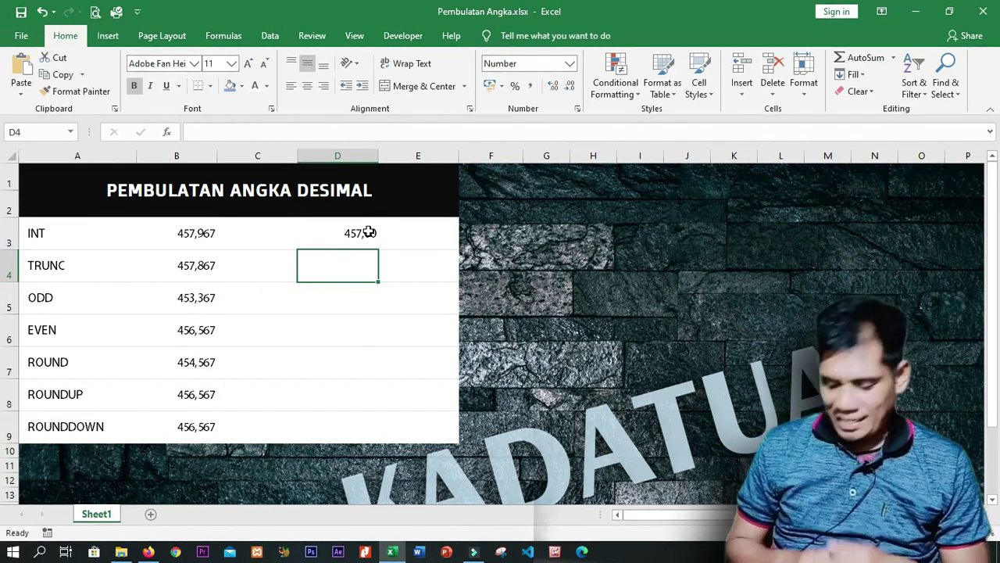
pyautogui.press('Left')
pyautogui.press('Right')
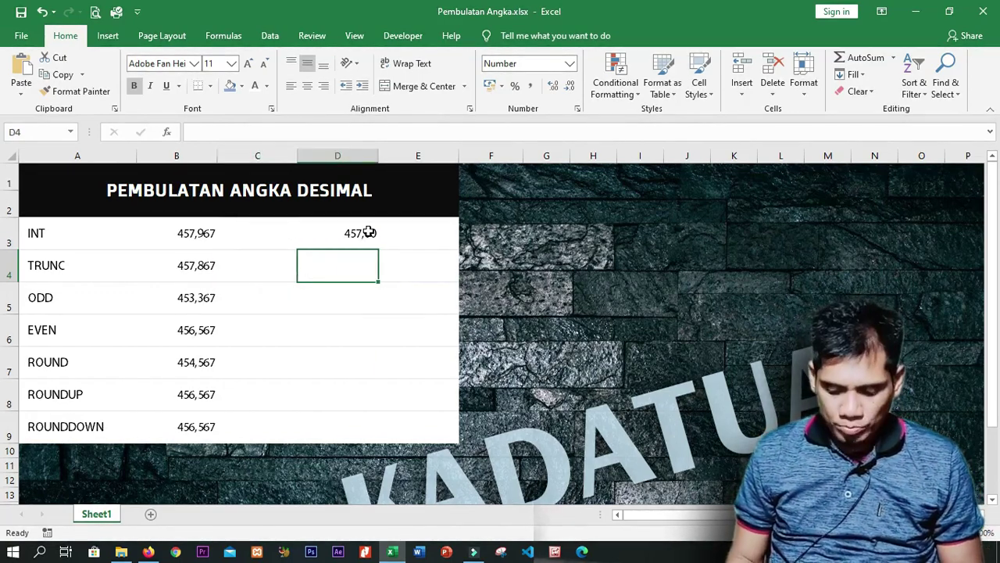
pyautogui.write('=457')
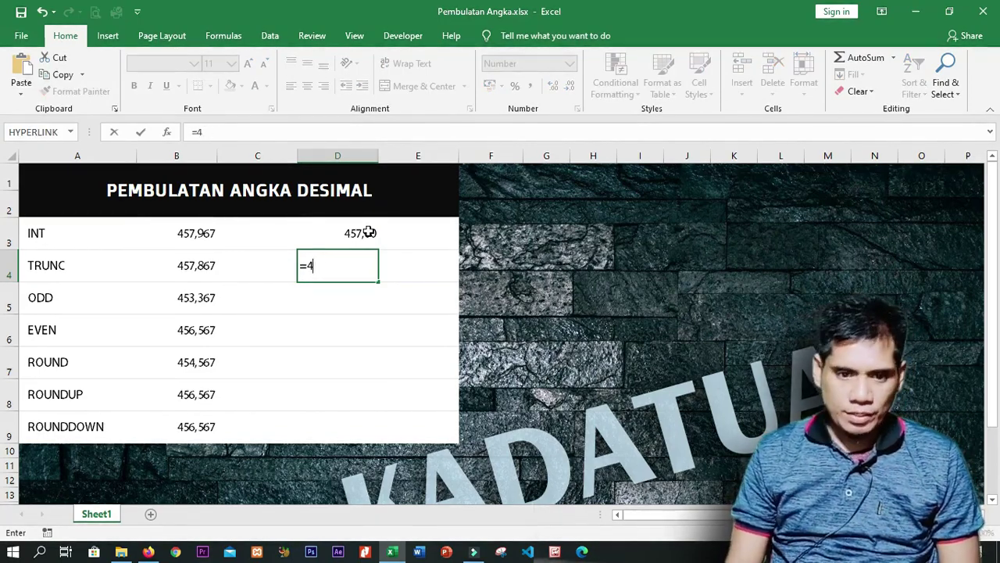
pyautogui.press('BackSpace')
pyautogui.write('tru')
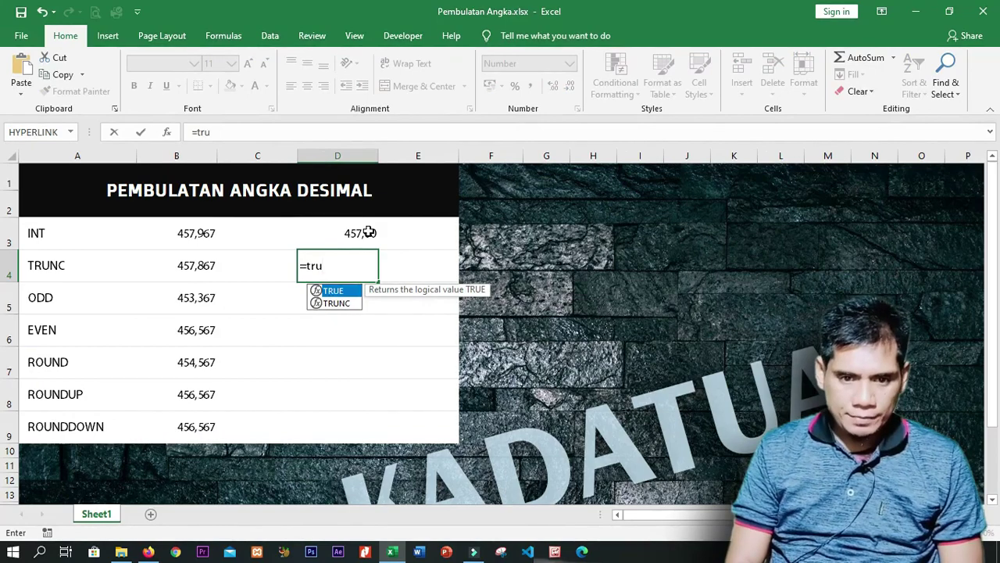
pyautogui.write('n')
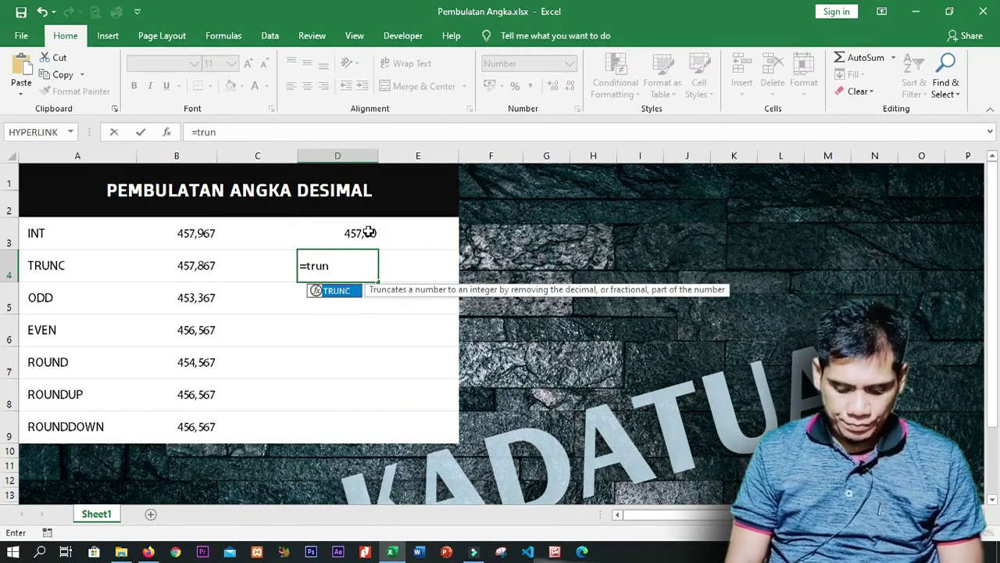
pyautogui.write('c(')
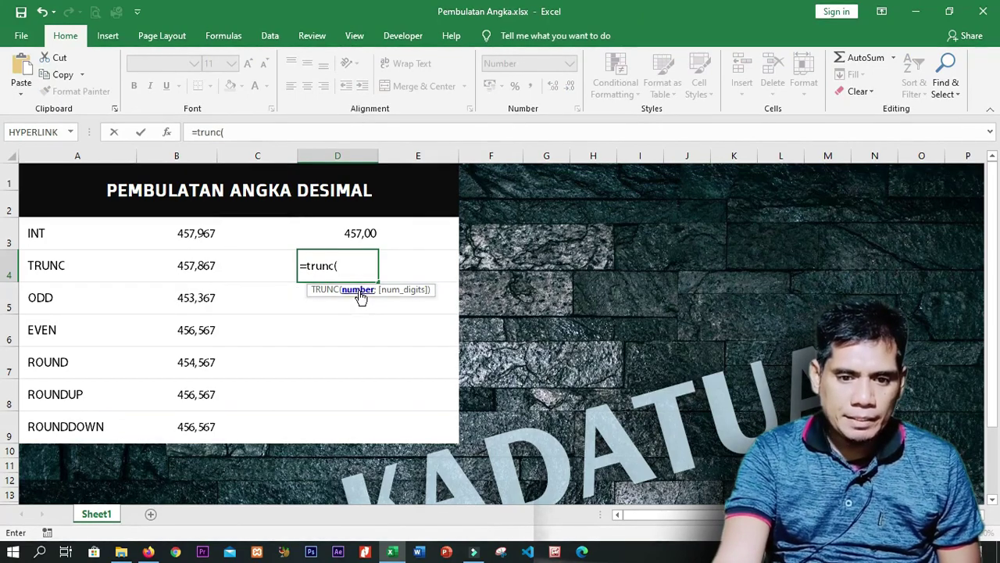
pyautogui.click(187, 266)
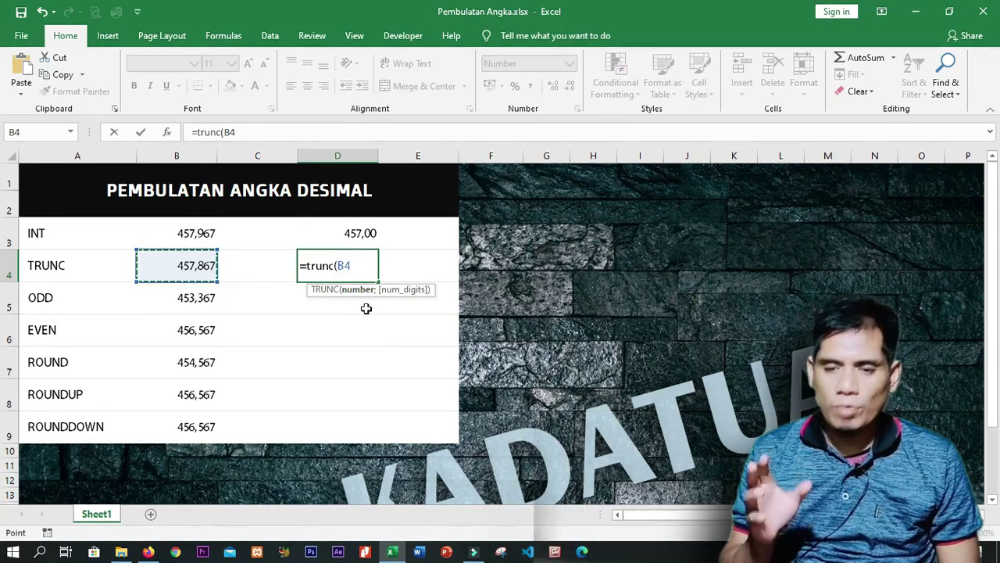
pyautogui.write(';')
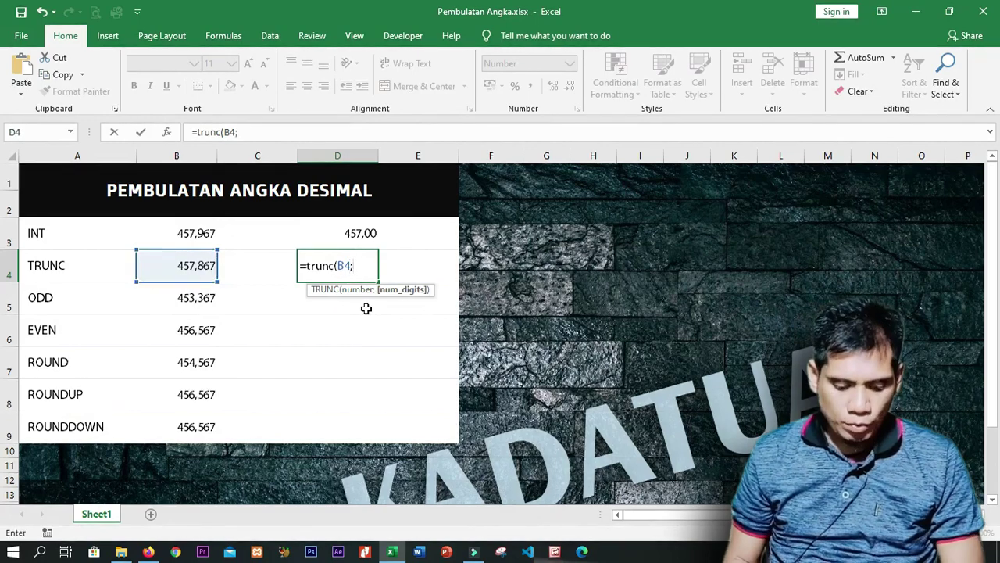
pyautogui.write('2)')
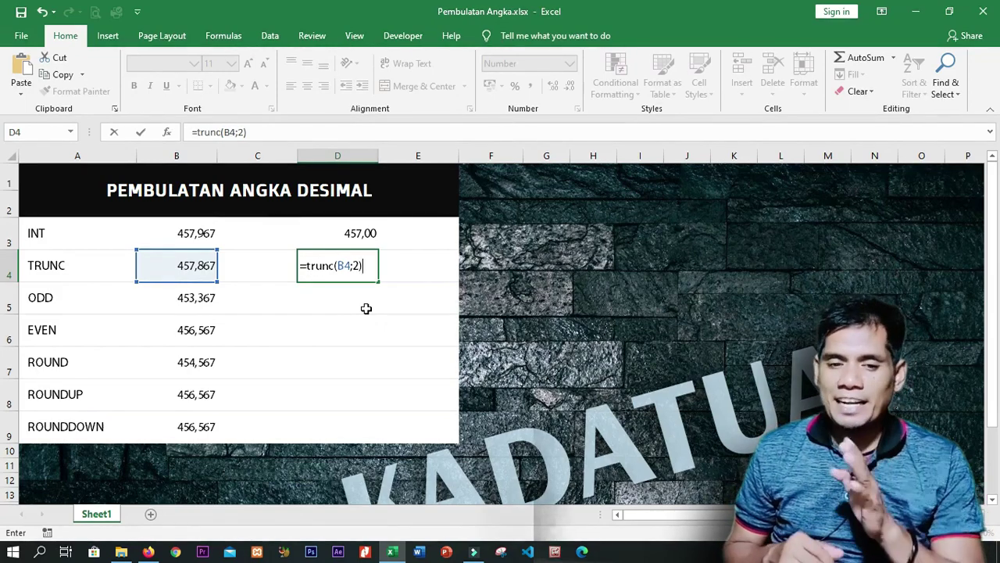
pyautogui.press('Return')
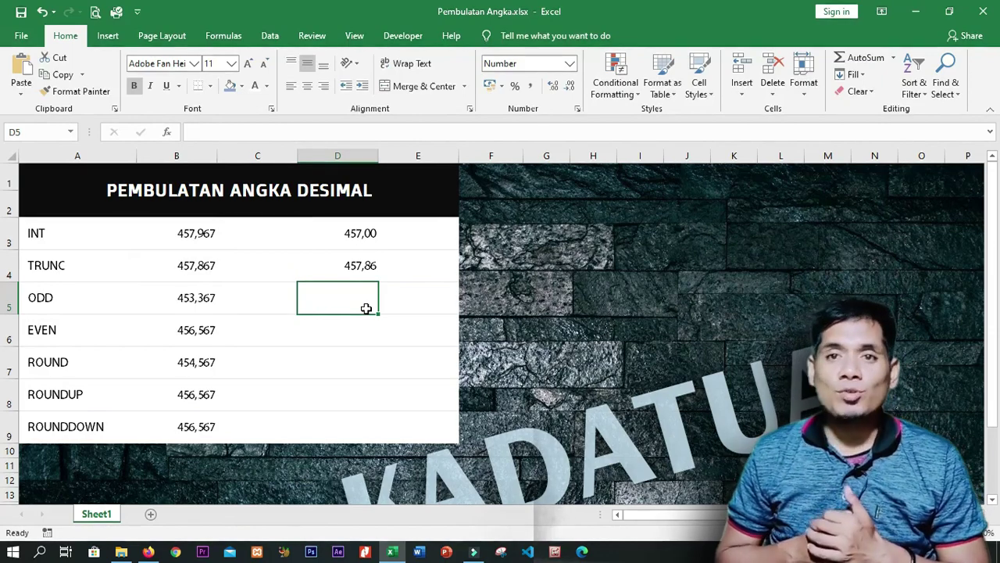
# - Change the number of digits in D4's TRUNC formula to 0
pyautogui.click(367, 267)
pyautogui.doubleClick(367, 267)
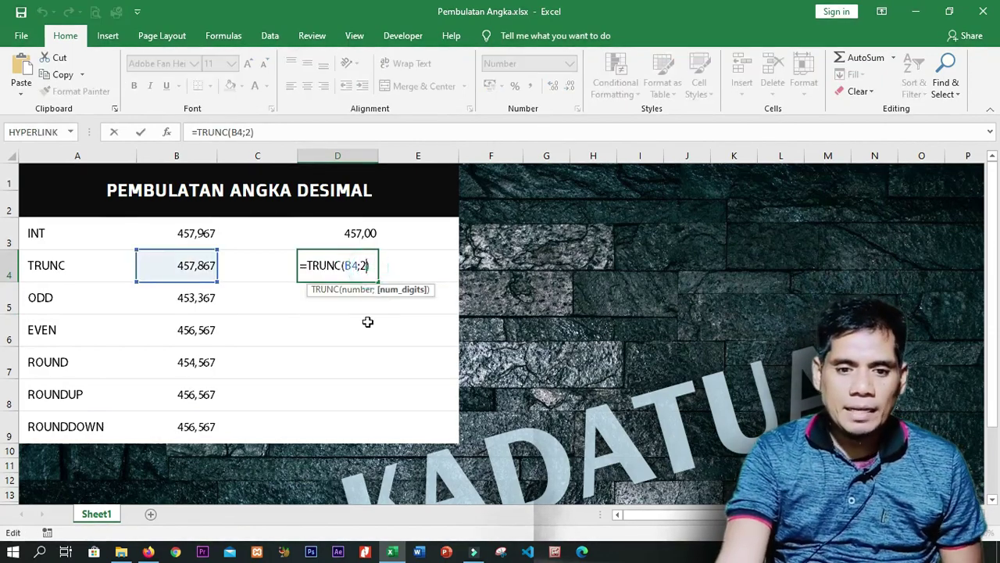
pyautogui.doubleClick(362, 265)
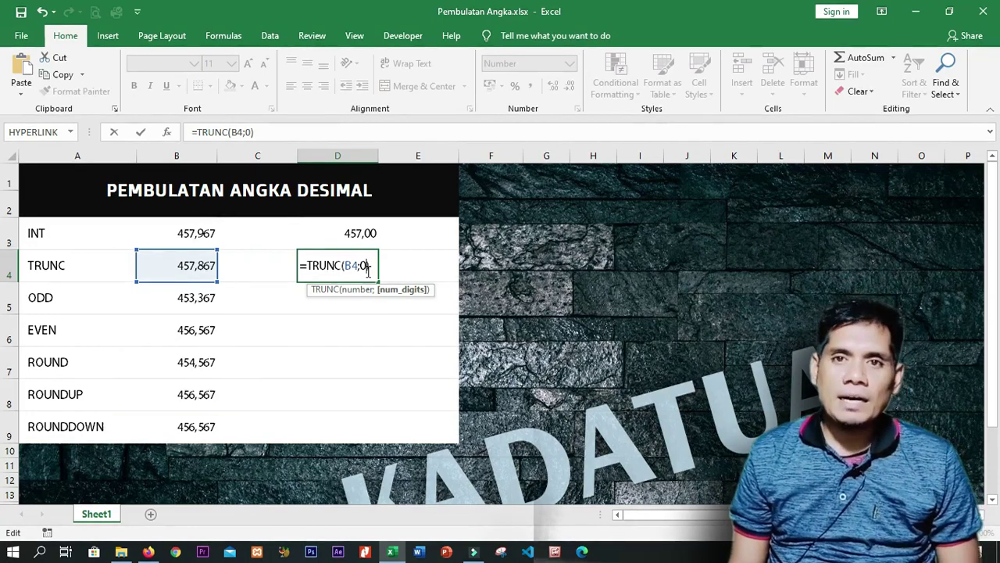
pyautogui.press('Return')
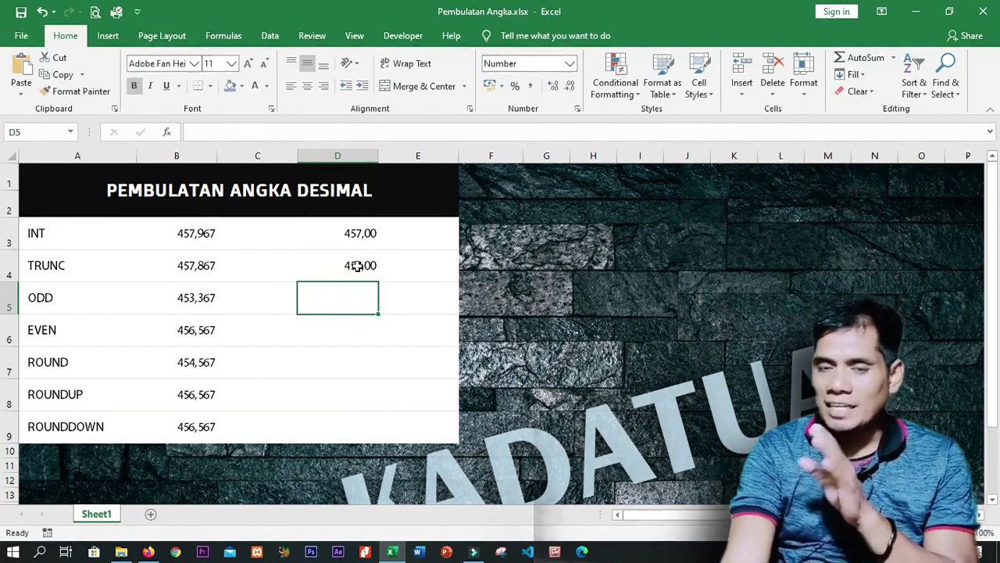
# - Set the number of digits in D4's TRUNC formula to 1 and display the cell with one decimal place
pyautogui.click(357, 266)
pyautogui.doubleClick(358, 266)
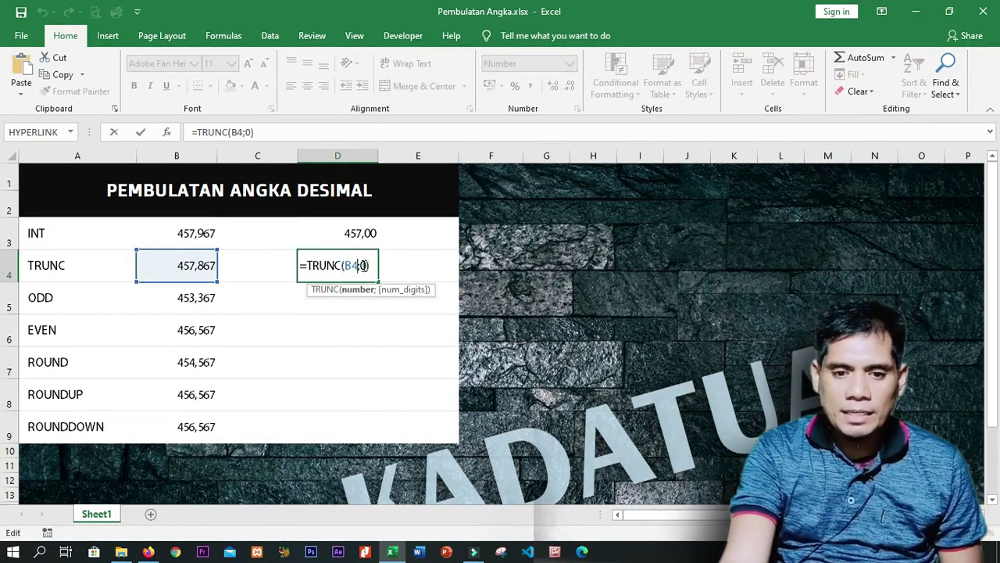
pyautogui.click(363, 266)
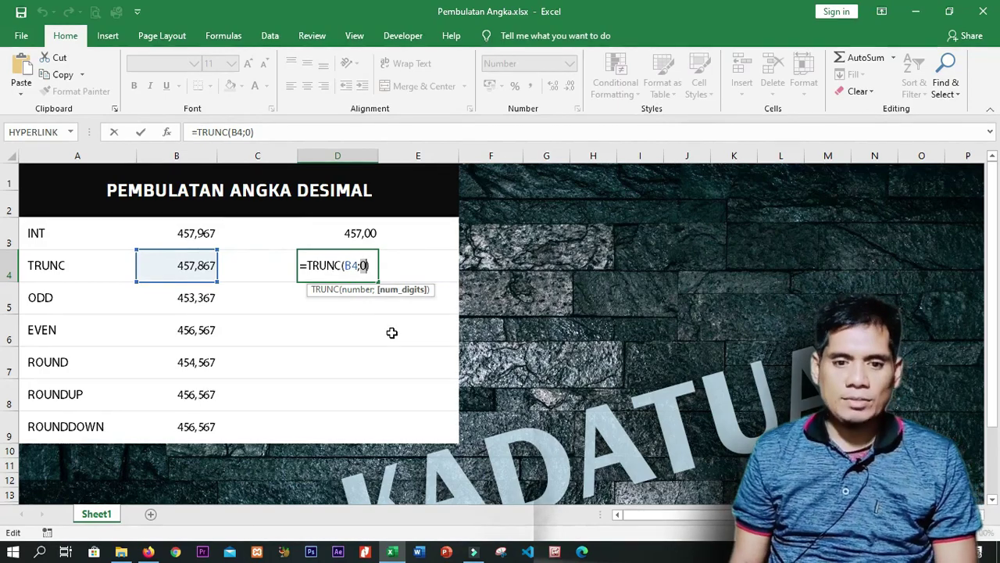
pyautogui.write('1')
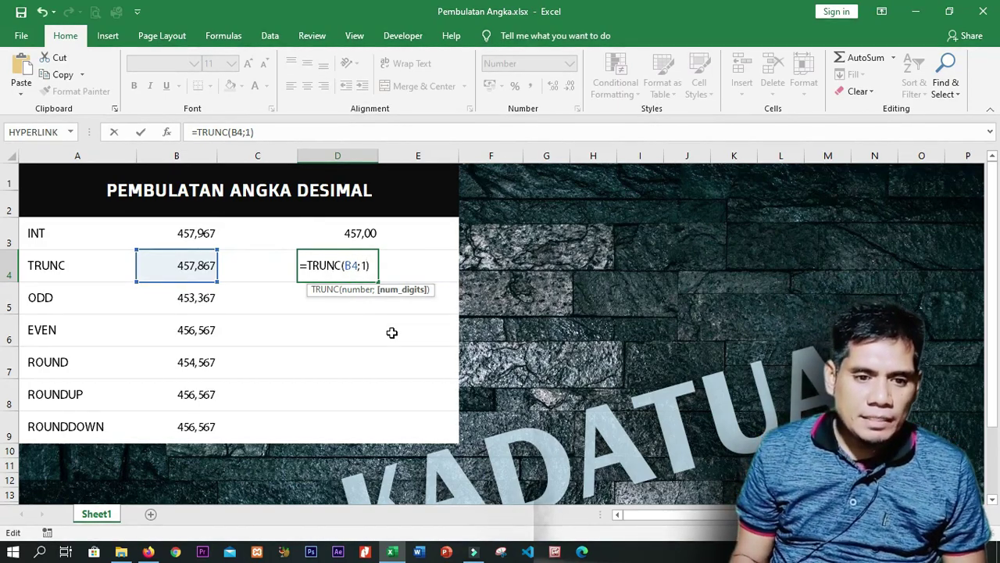
pyautogui.press('Return')
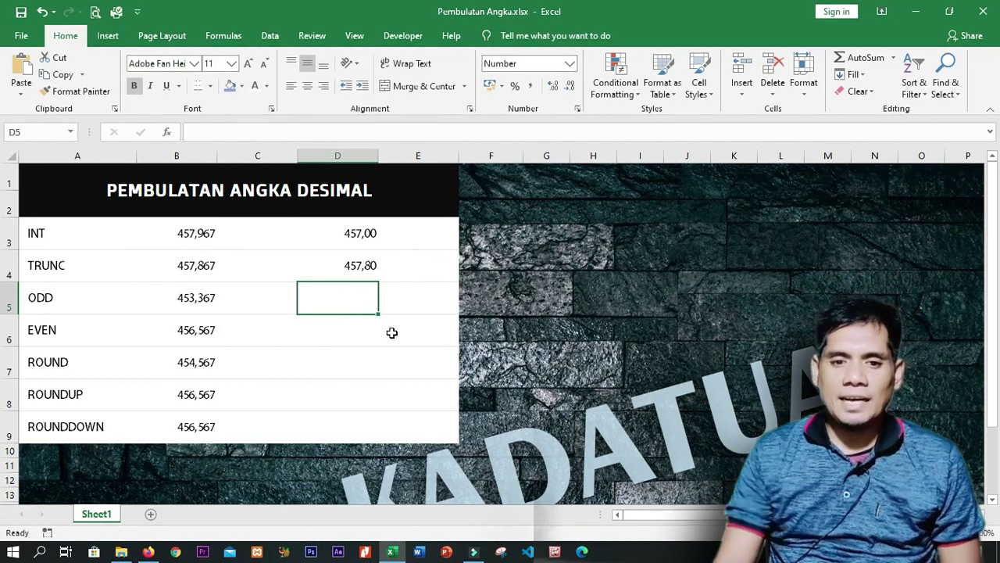
pyautogui.click(369, 266)
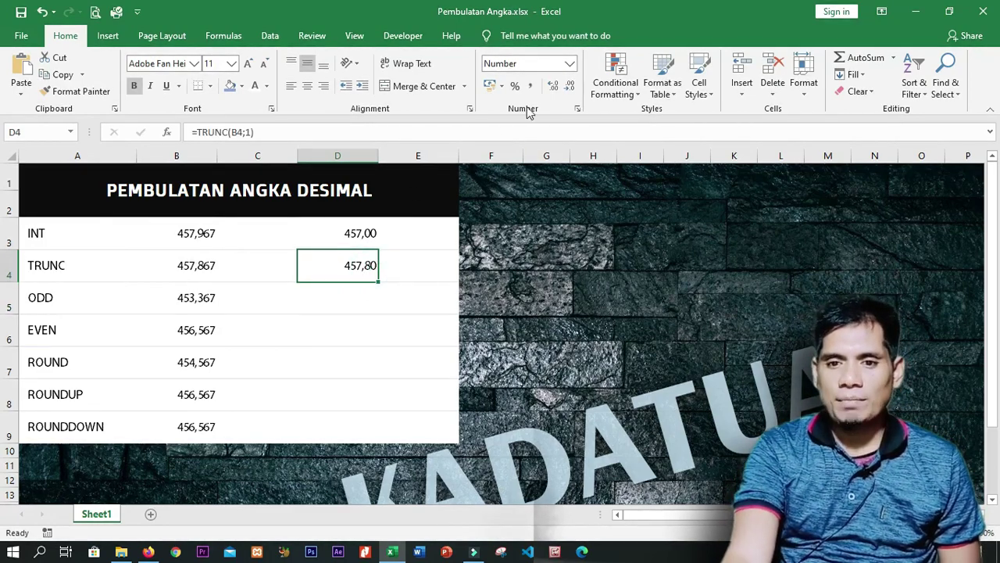
pyautogui.click(569, 88)
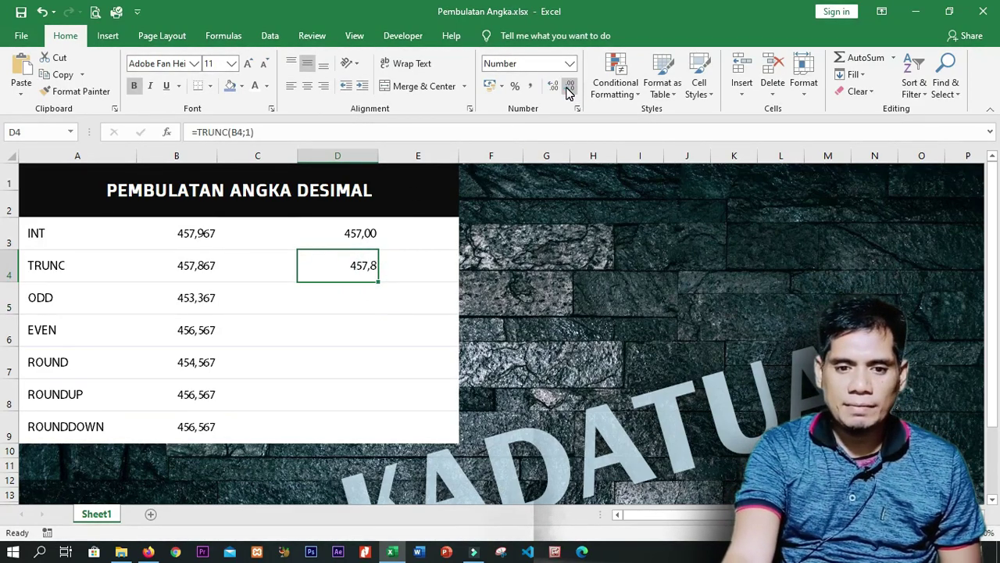
# - Try displaying D4 without decimals, and undo the decimal reductions until the cell shows two decimal places
pyautogui.click(568, 88)
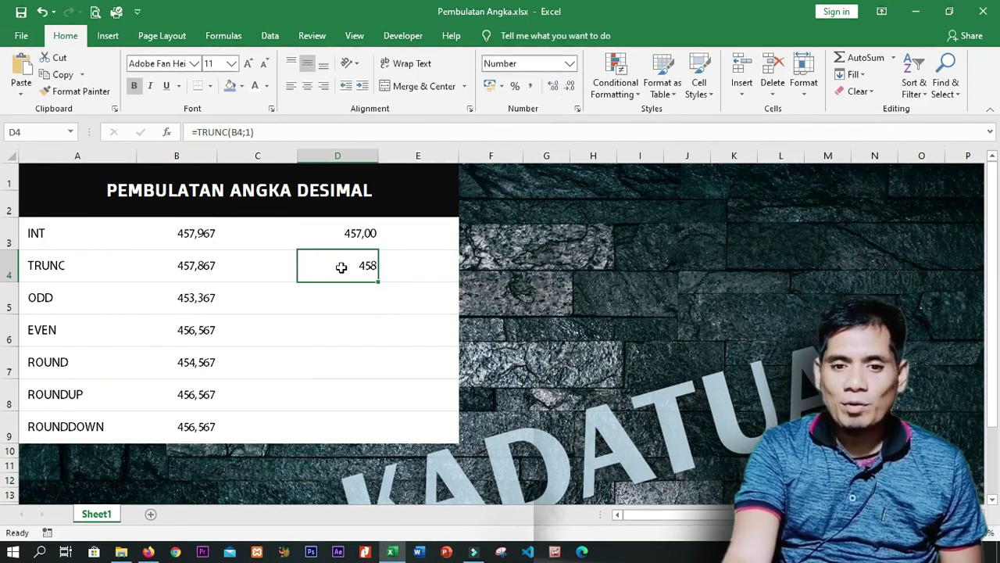
pyautogui.hotkey('ctrl', 'z')
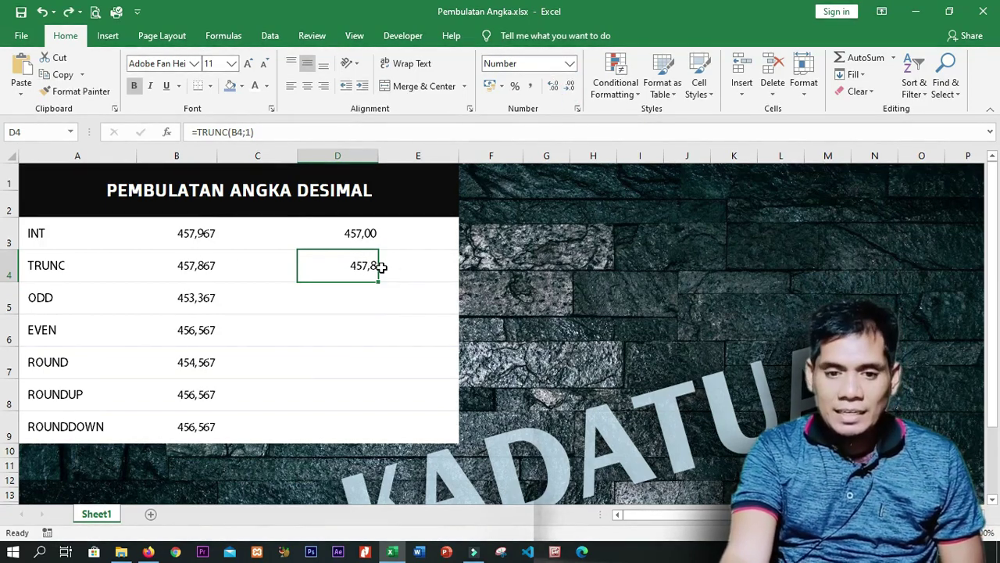
pyautogui.hotkey('ctrl', 'z')
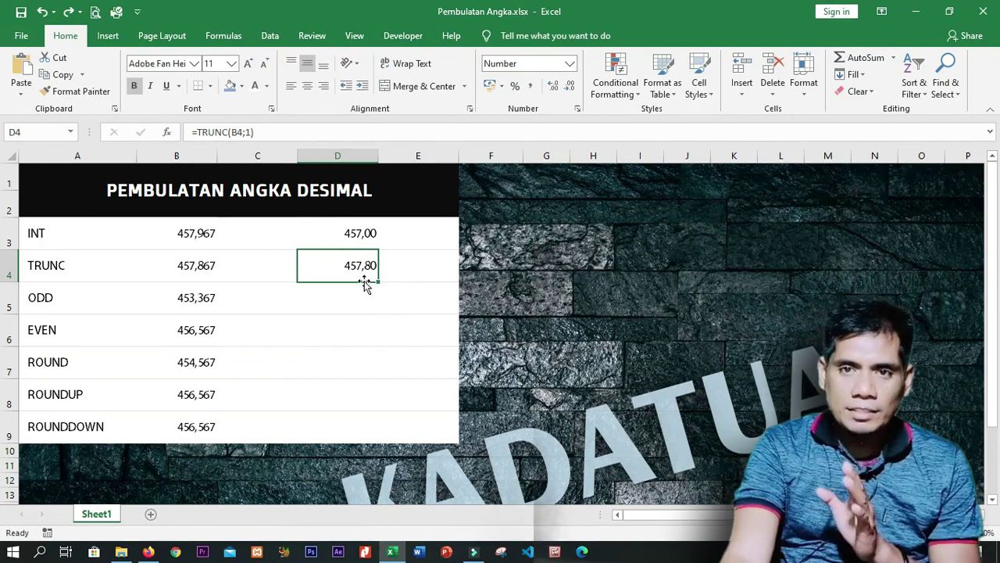
pyautogui.click(62, 265)
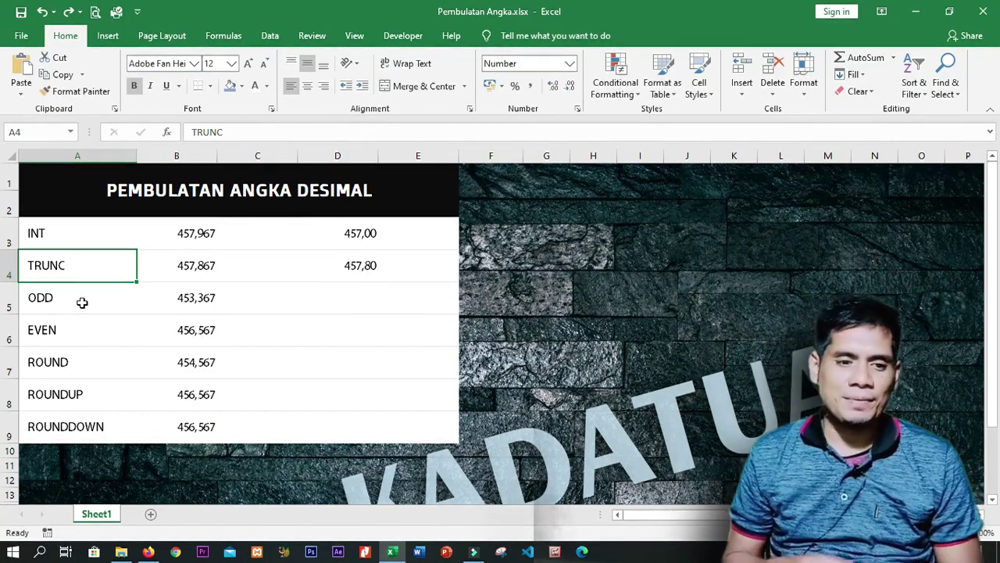
pyautogui.click(82, 302)
pyautogui.press('Right')
pyautogui.press('Right')
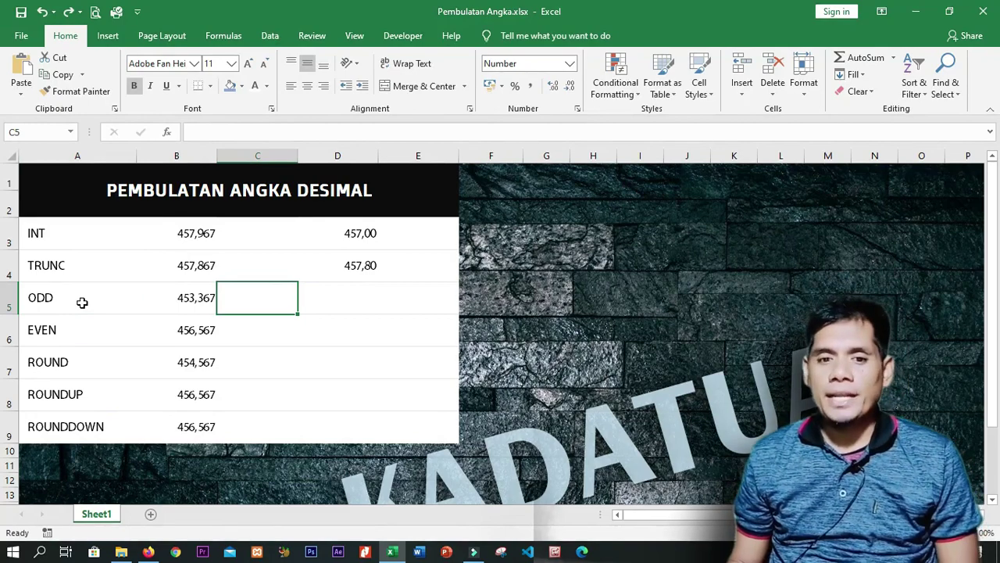
pyautogui.press('Right')
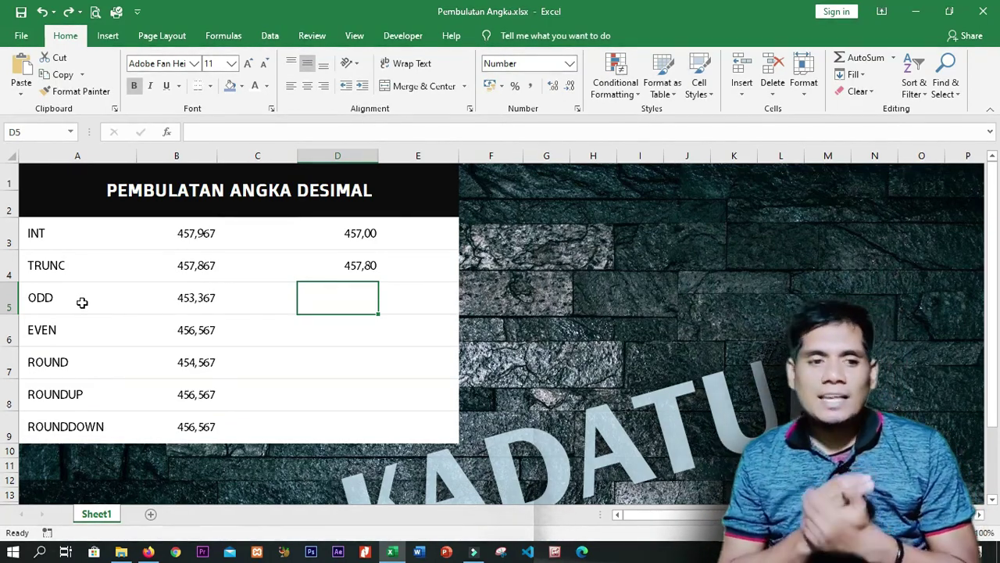
pyautogui.click(50, 303)
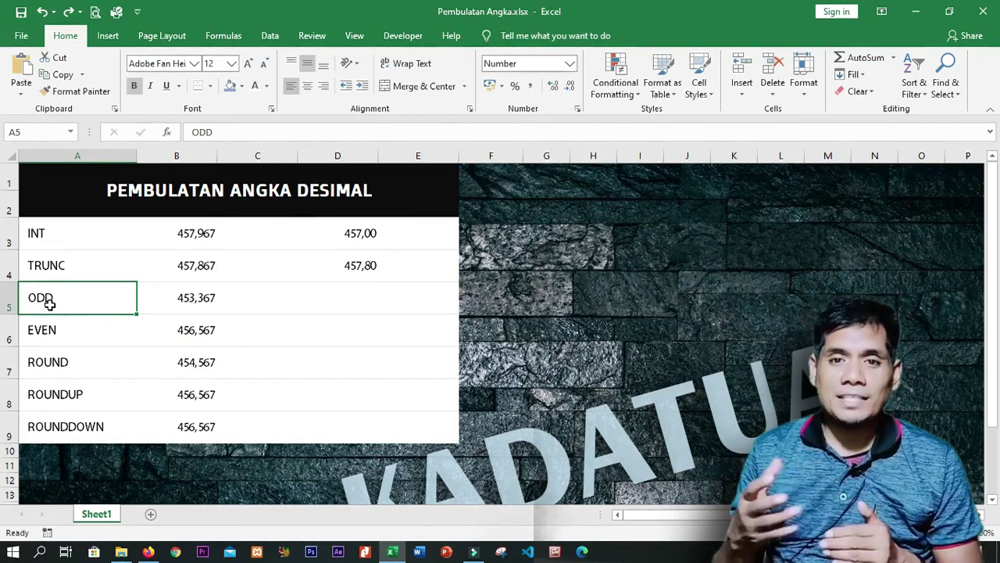
pyautogui.click(57, 335)
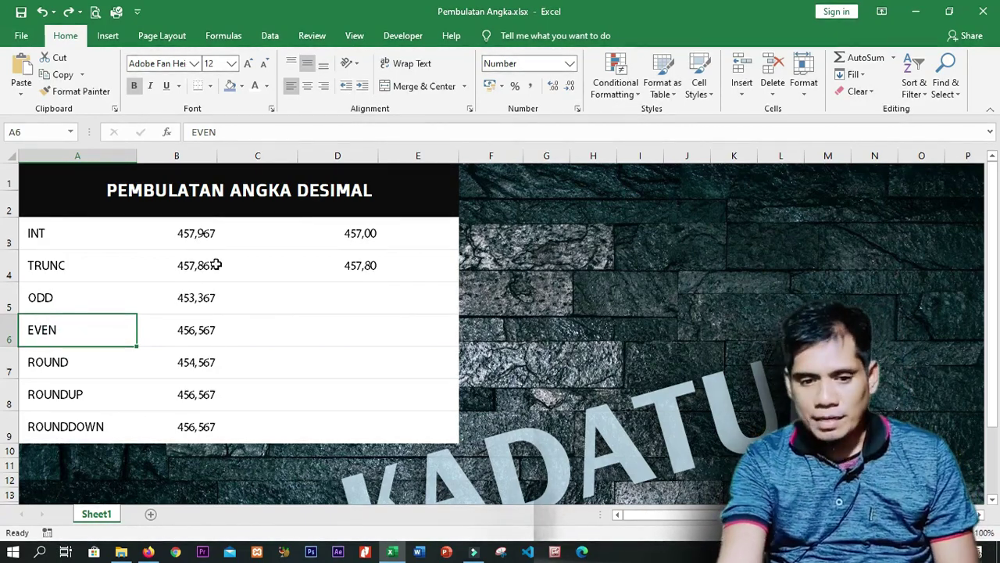
# - Enter an ODD formula in cell D5 that rounds the number in B5 up to an odd integer: =ODD(B5)
pyautogui.click(370, 304)
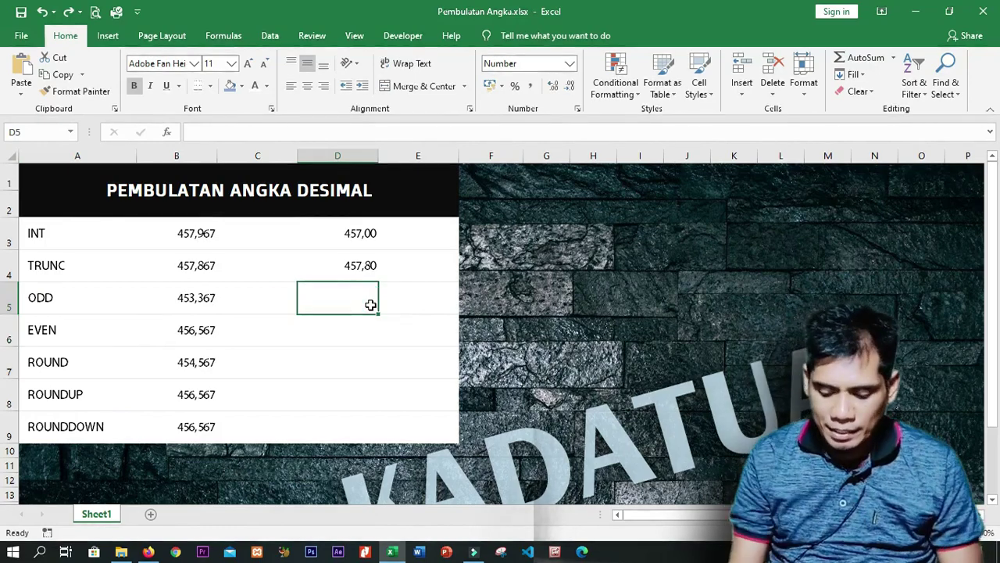
pyautogui.write('=')
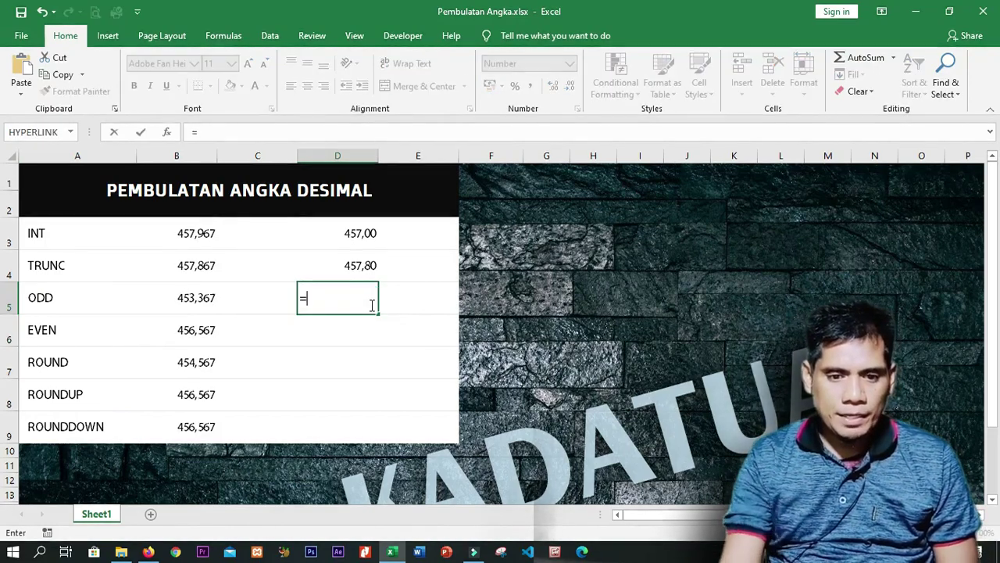
pyautogui.click(201, 299)
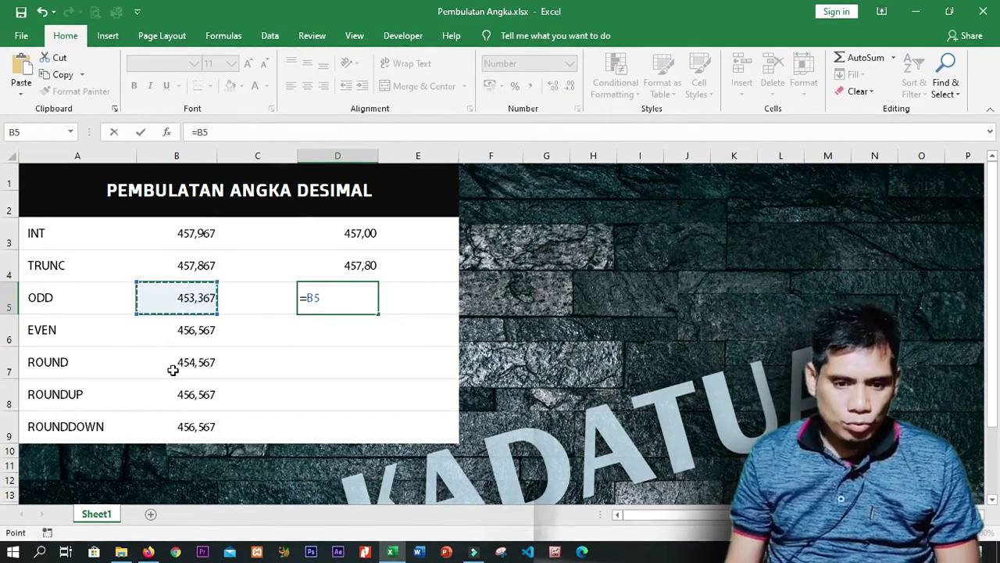
pyautogui.press('BackSpace')
pyautogui.press('BackSpace')
pyautogui.write('odd(')
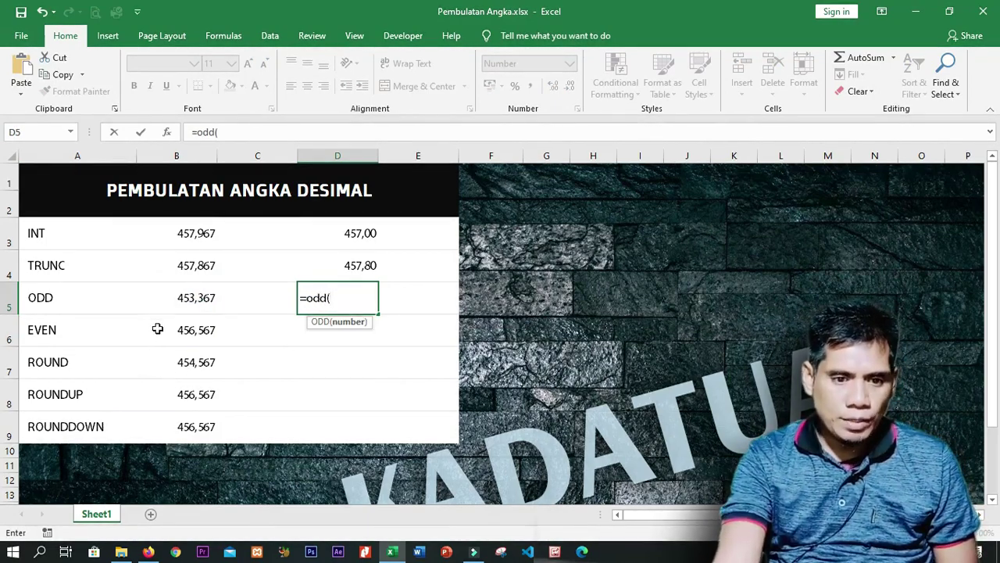
pyautogui.click(192, 308)
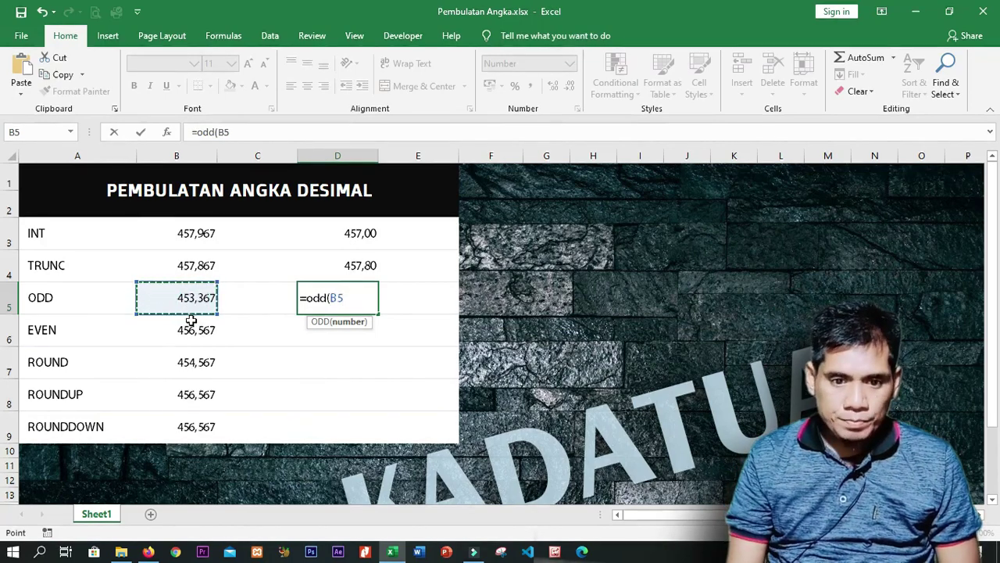
pyautogui.write(')')
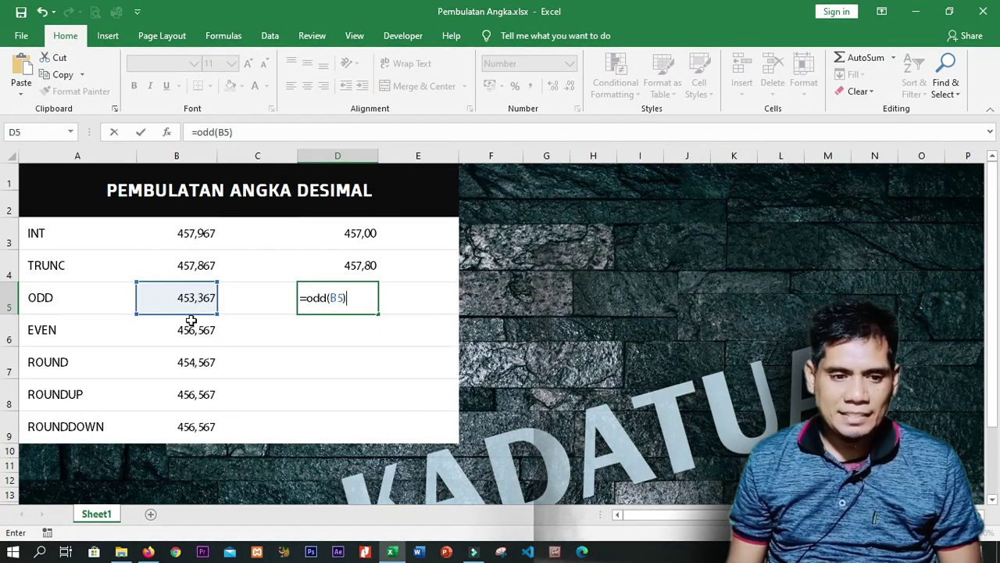
pyautogui.press('Return')
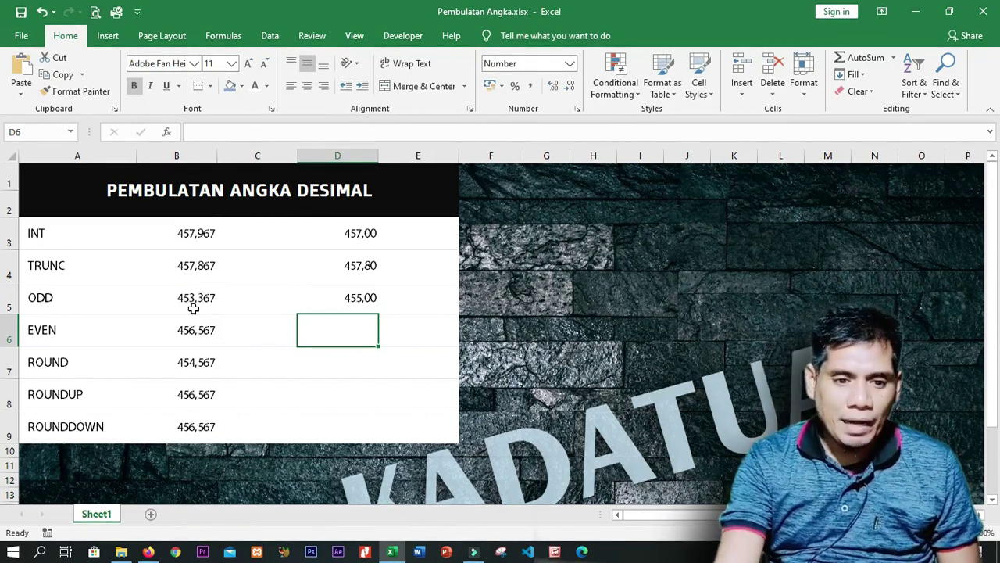
# - Enter an EVEN formula in cell D6 that rounds the number in B6 up to an even integer: =EVEN(B6)
pyautogui.click(192, 301)
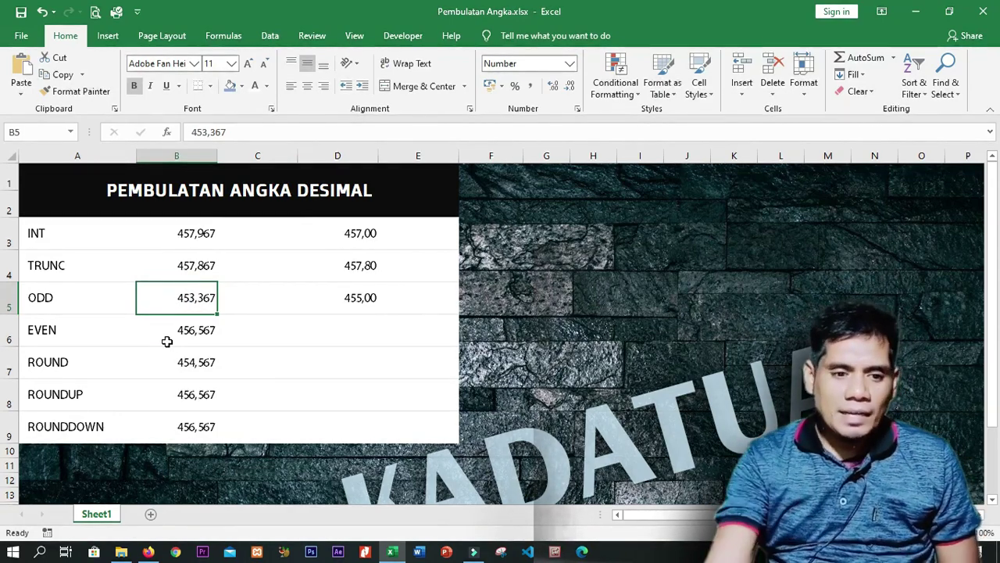
pyautogui.click(184, 338)
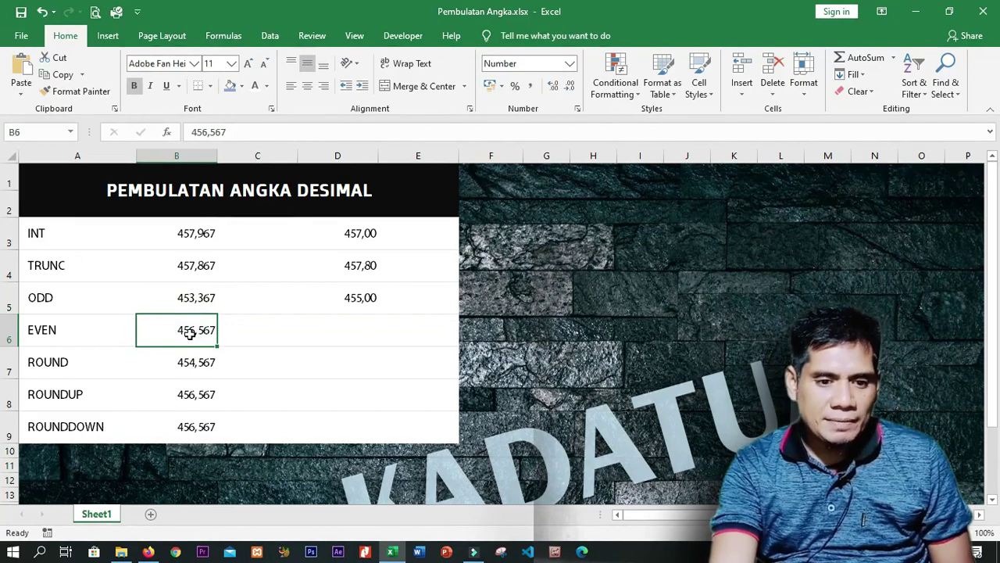
pyautogui.click(332, 328)
pyautogui.click(35, 331)
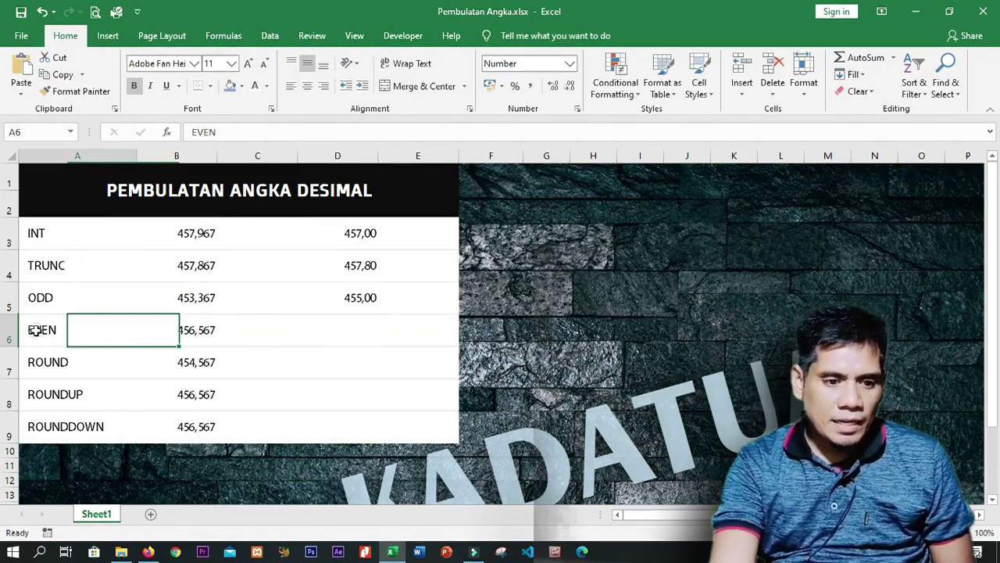
pyautogui.click(353, 321)
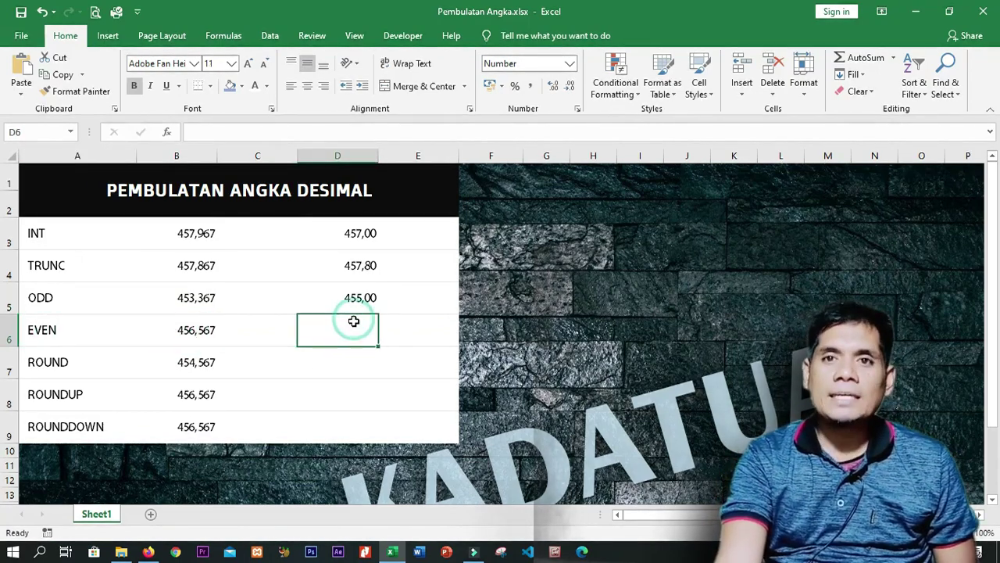
pyautogui.write('=')
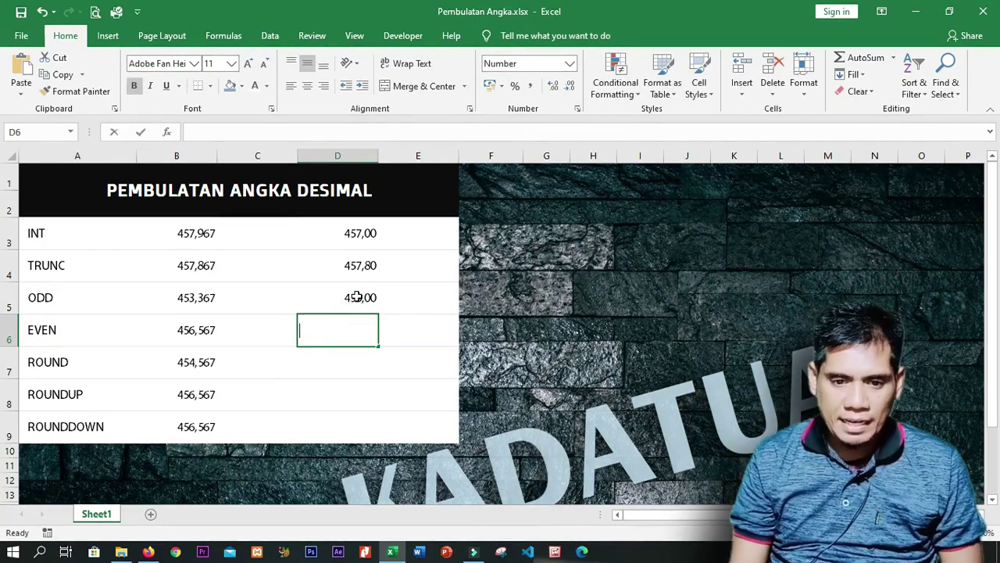
pyautogui.write('even')
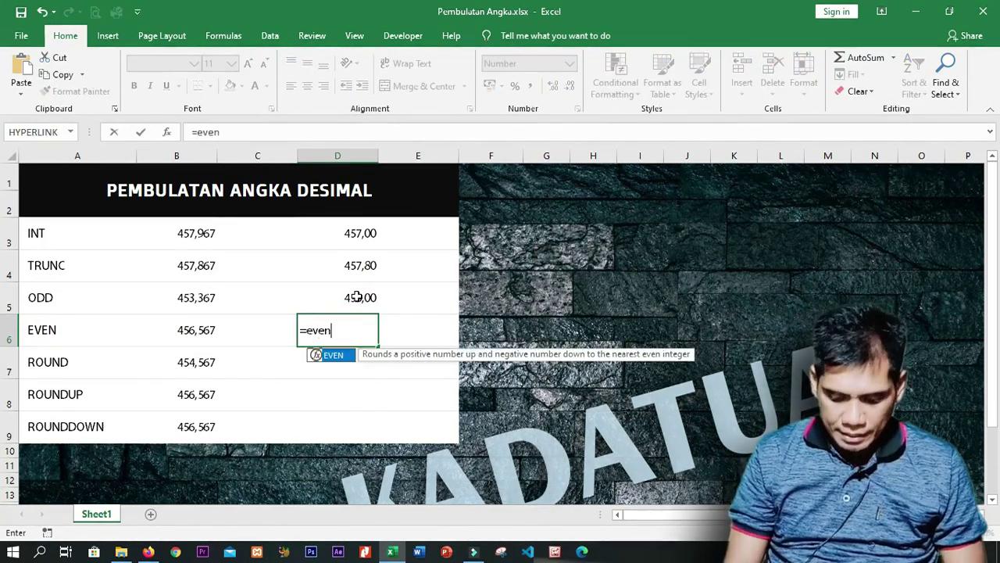
pyautogui.write('(')
pyautogui.click(205, 330)
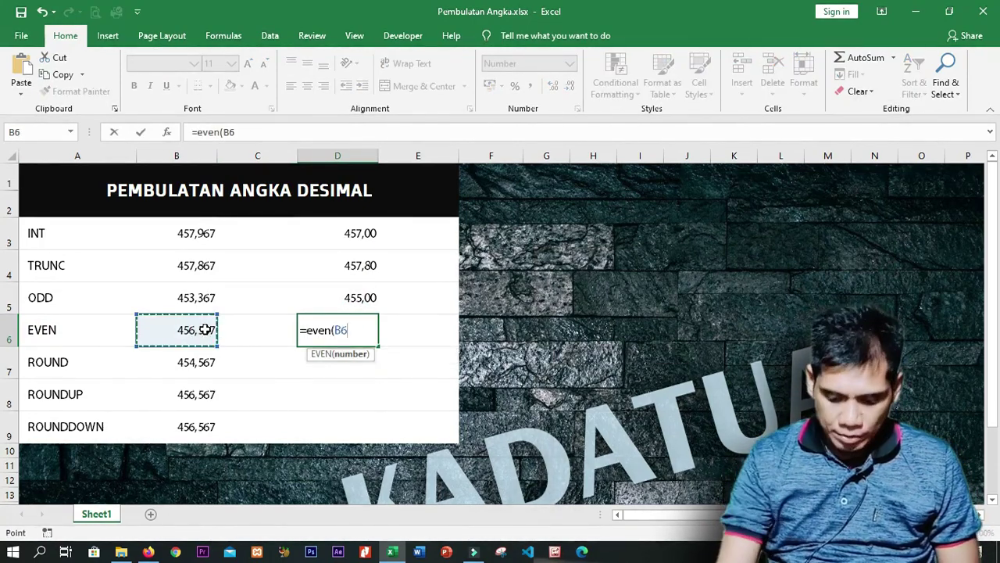
pyautogui.write(')')
pyautogui.press('Return')
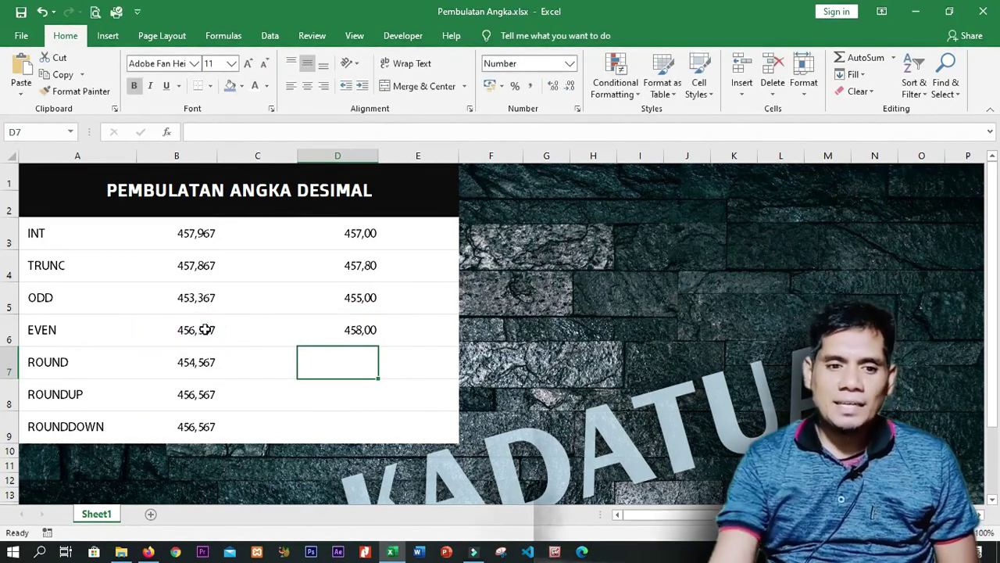
# - Review the ODD and EVEN rows, checking the formulas in D5 and D6 without changing them
pyautogui.click(189, 338)
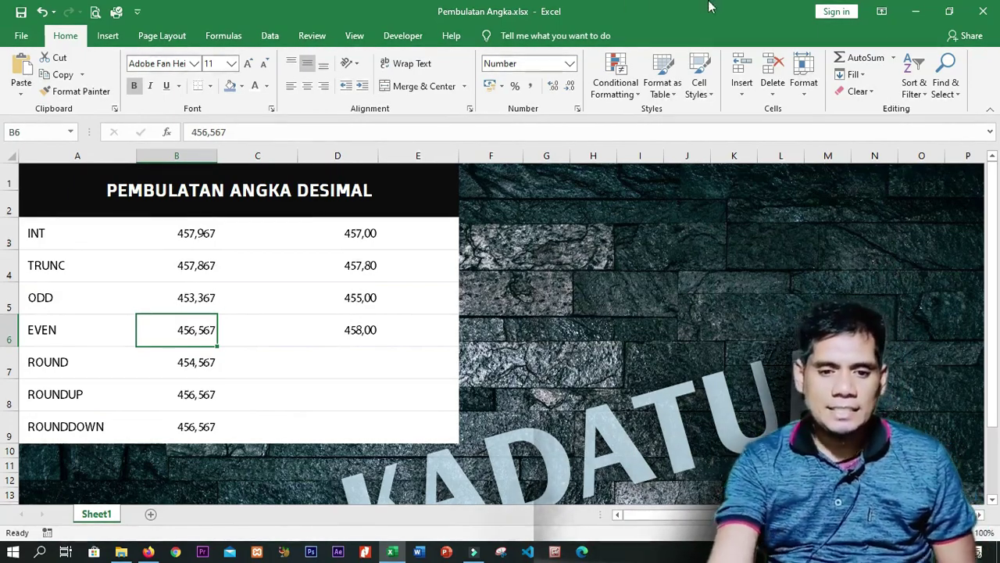
pyautogui.click(51, 298)
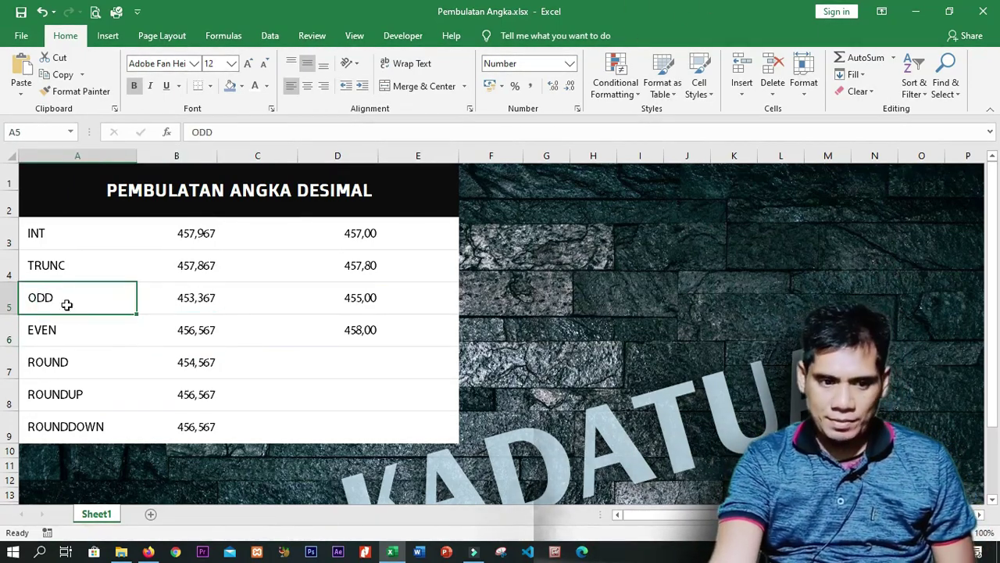
pyautogui.click(347, 295)
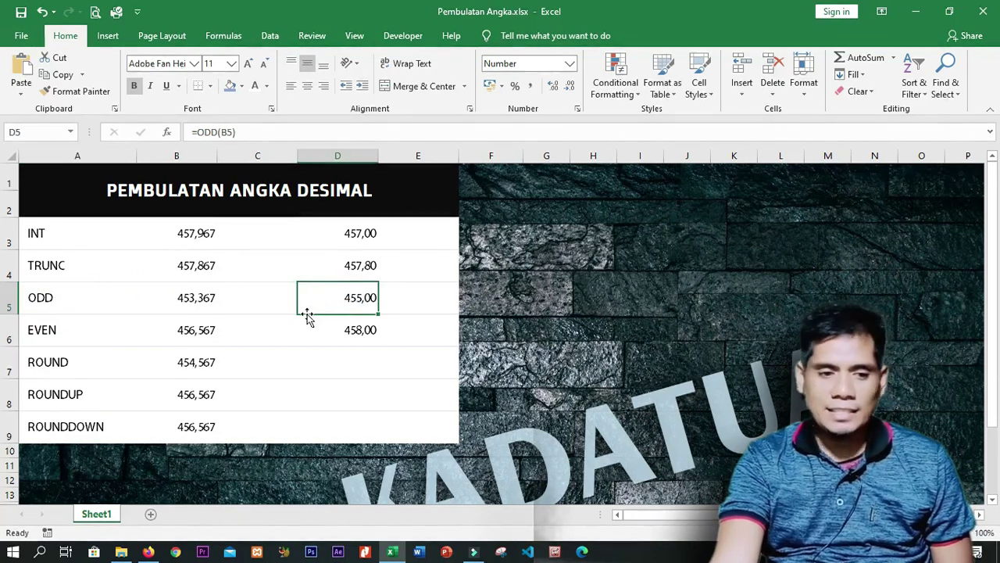
pyautogui.click(97, 333)
pyautogui.click(361, 332)
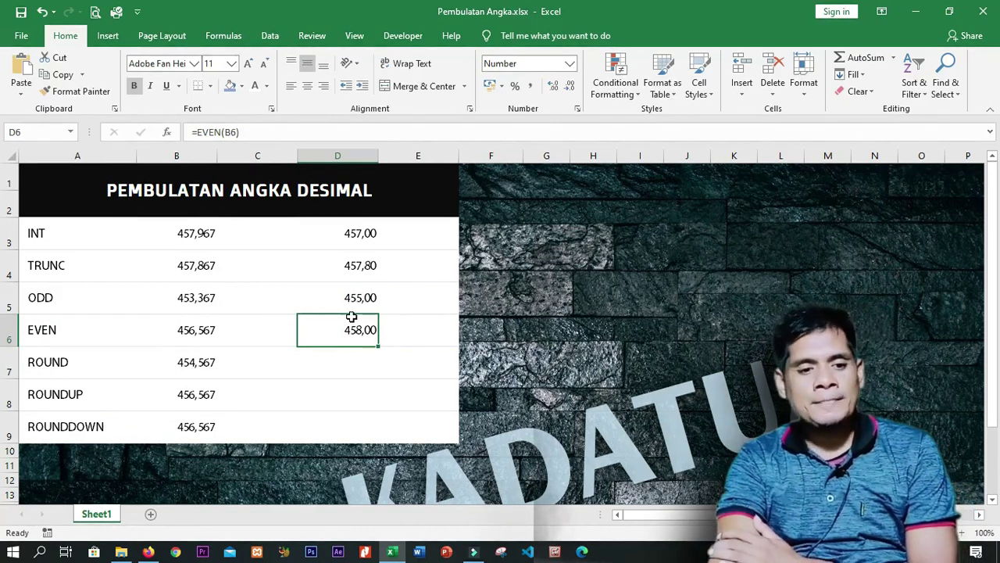
# - Enter a ROUND formula in cell D7 that rounds the number in B7 to one decimal place: =ROUND(B7;1)
pyautogui.click(334, 361)
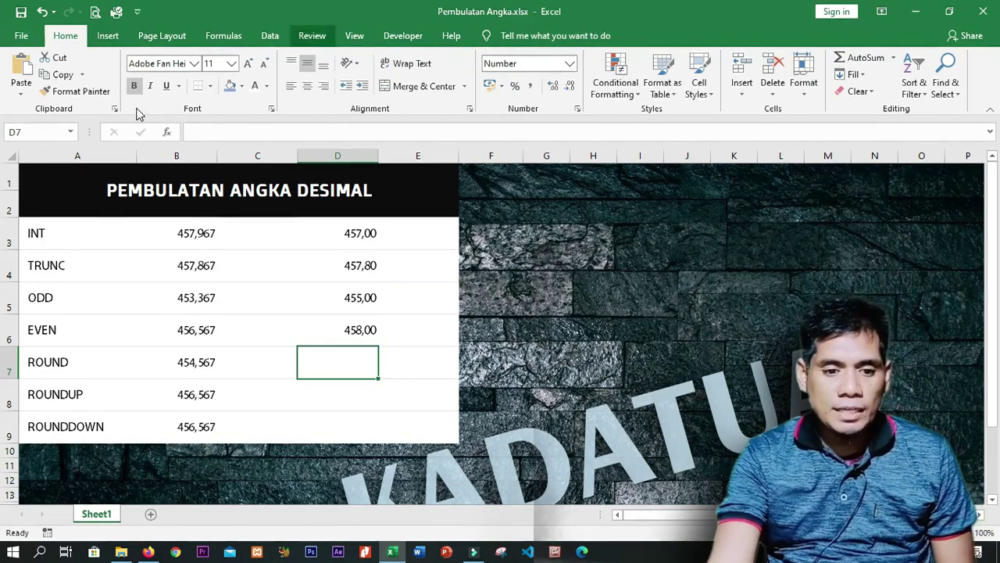
pyautogui.click(209, 374)
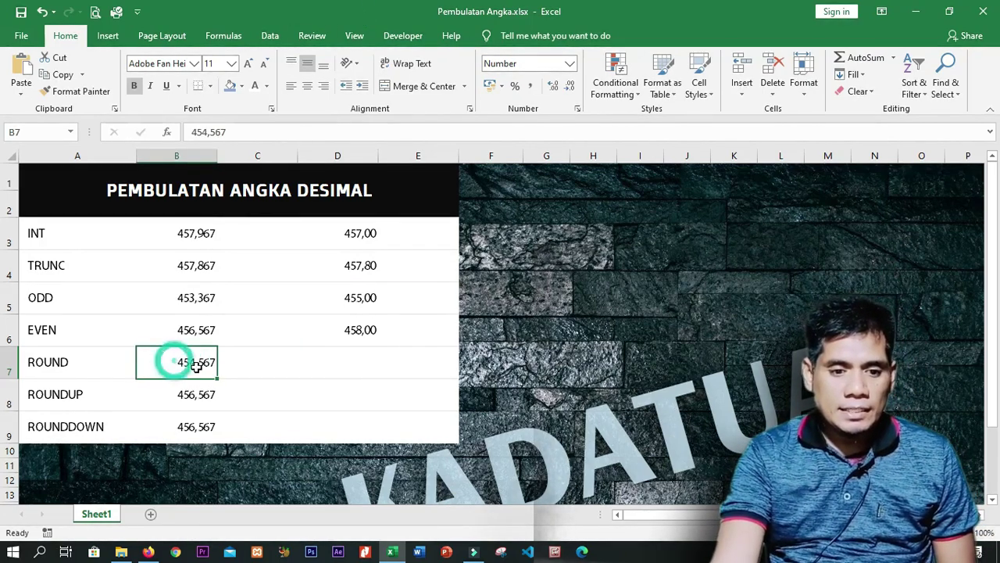
pyautogui.click(356, 355)
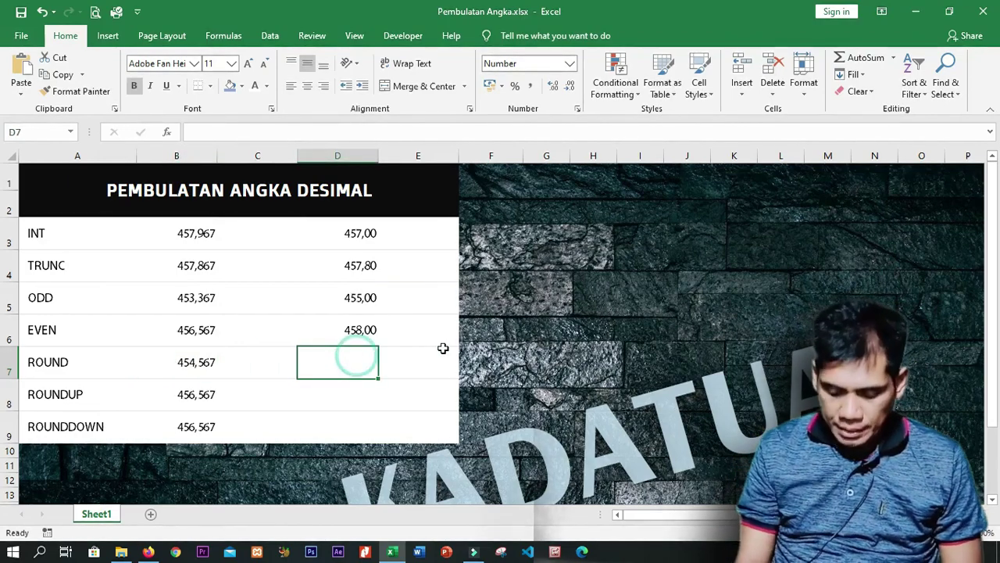
pyautogui.write('=')
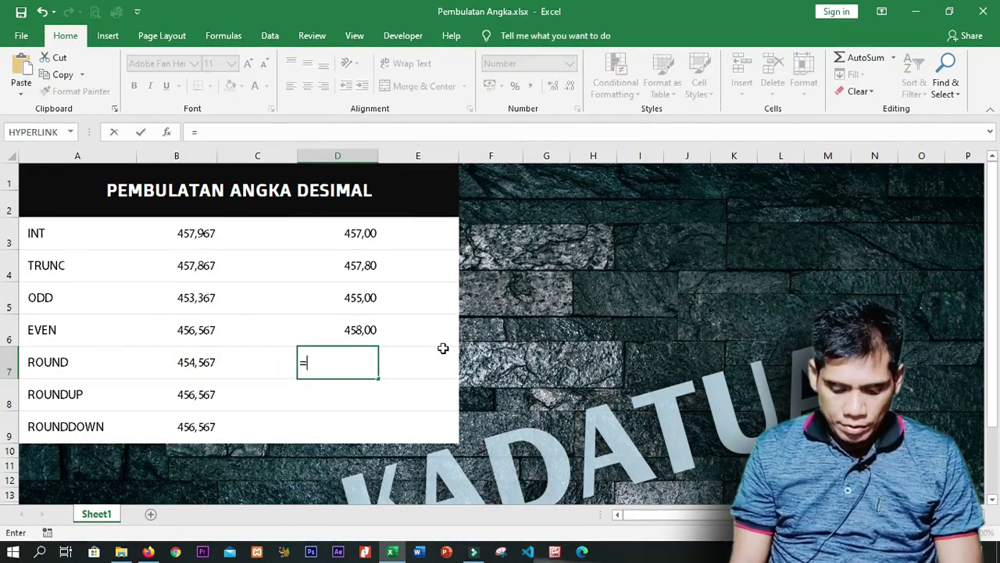
pyautogui.write('round(')
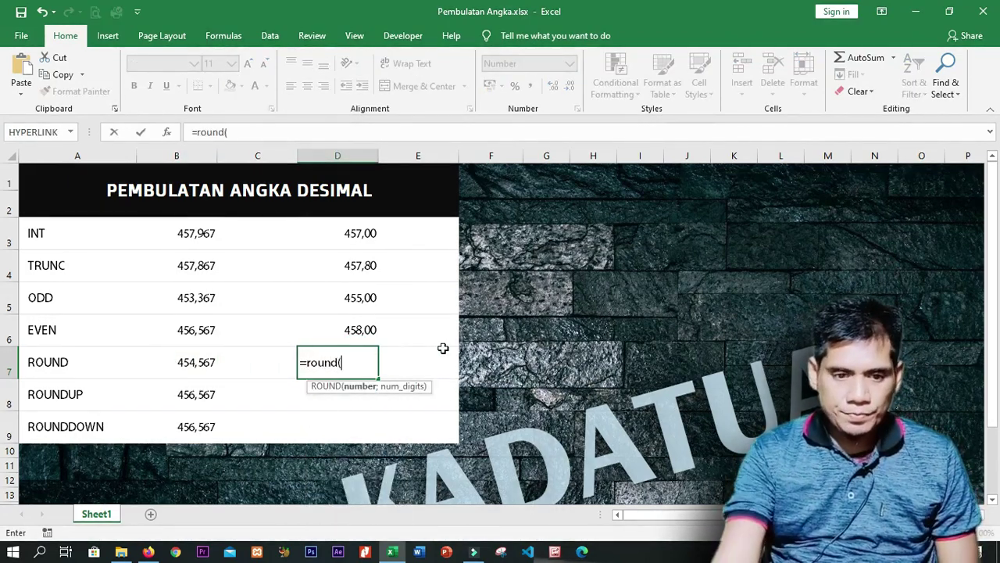
pyautogui.click(208, 363)
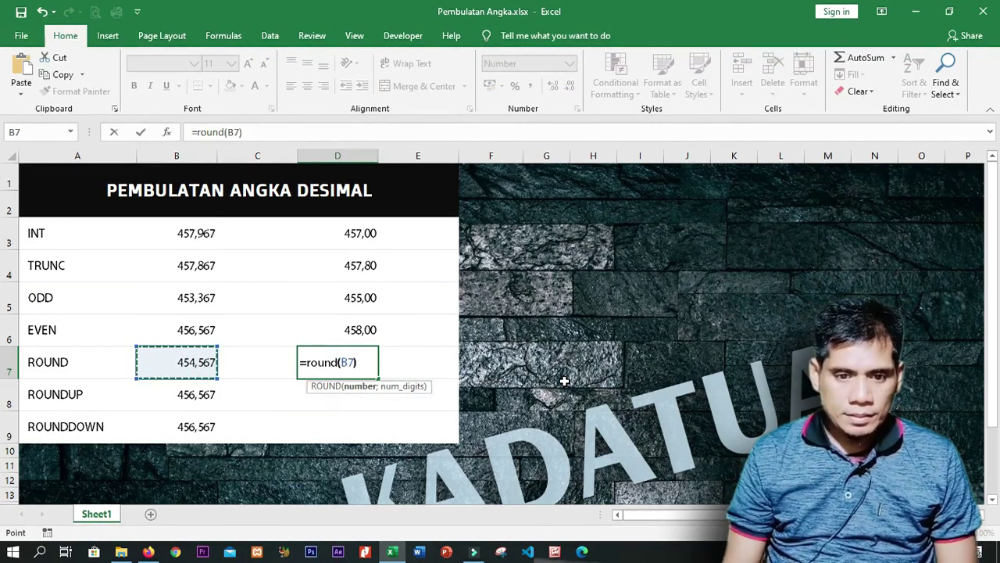
pyautogui.write(')')
pyautogui.press('BackSpace')
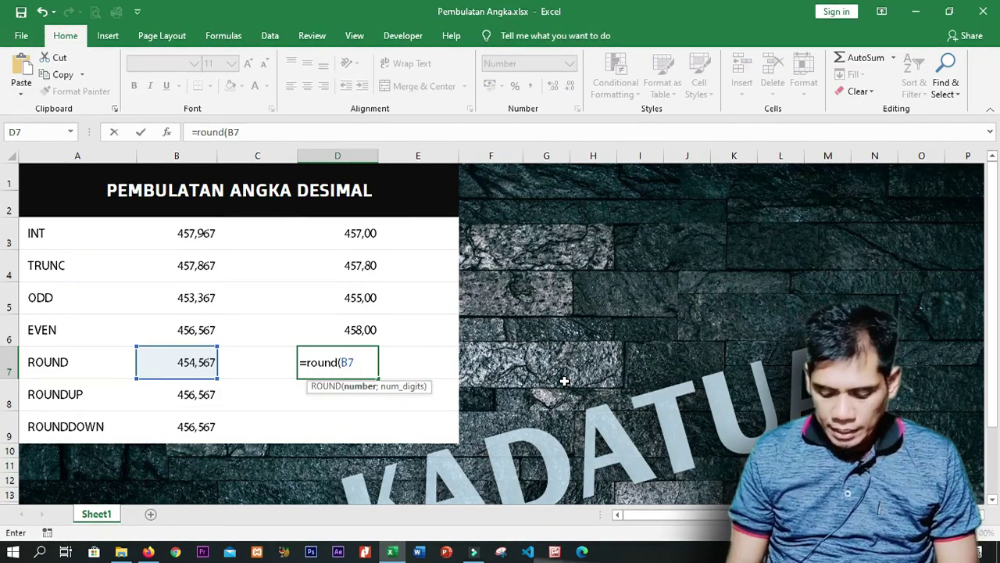
pyautogui.write(';')
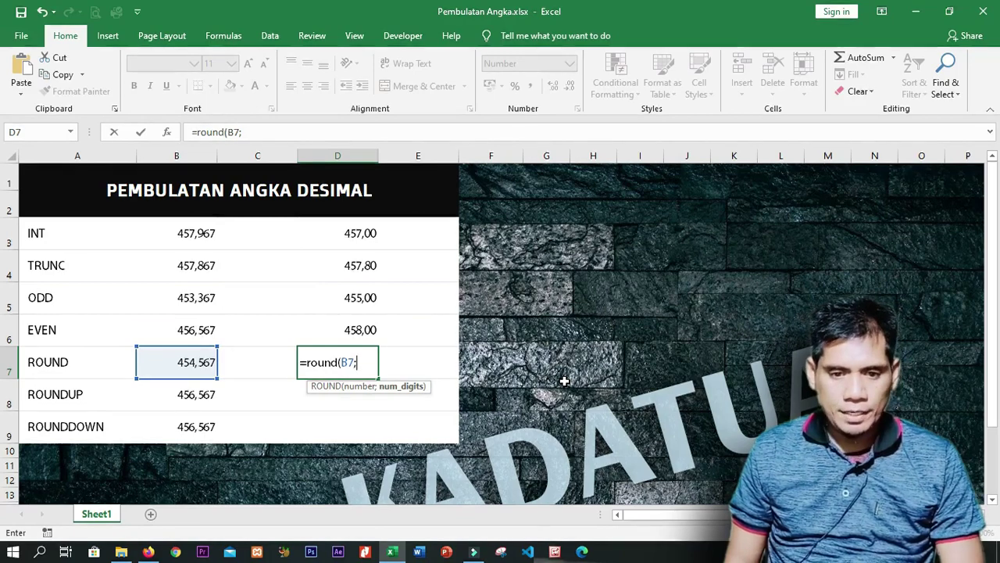
pyautogui.write('1')
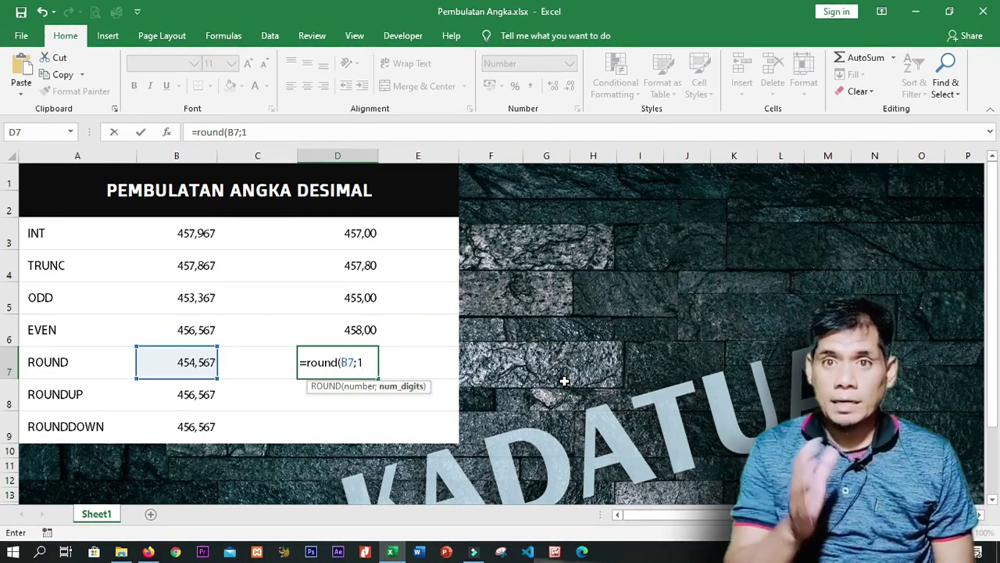
pyautogui.write(')')
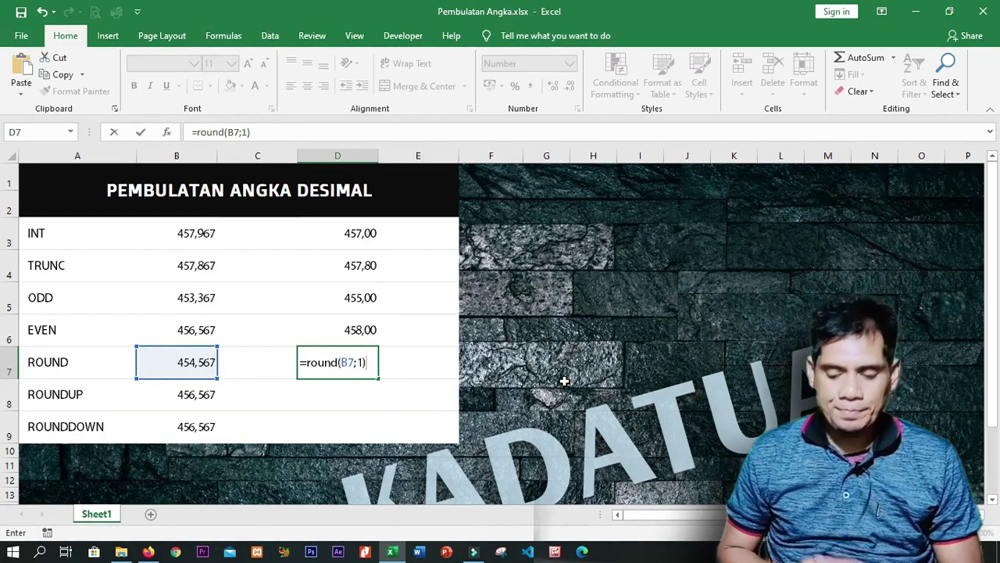
pyautogui.press('Return')
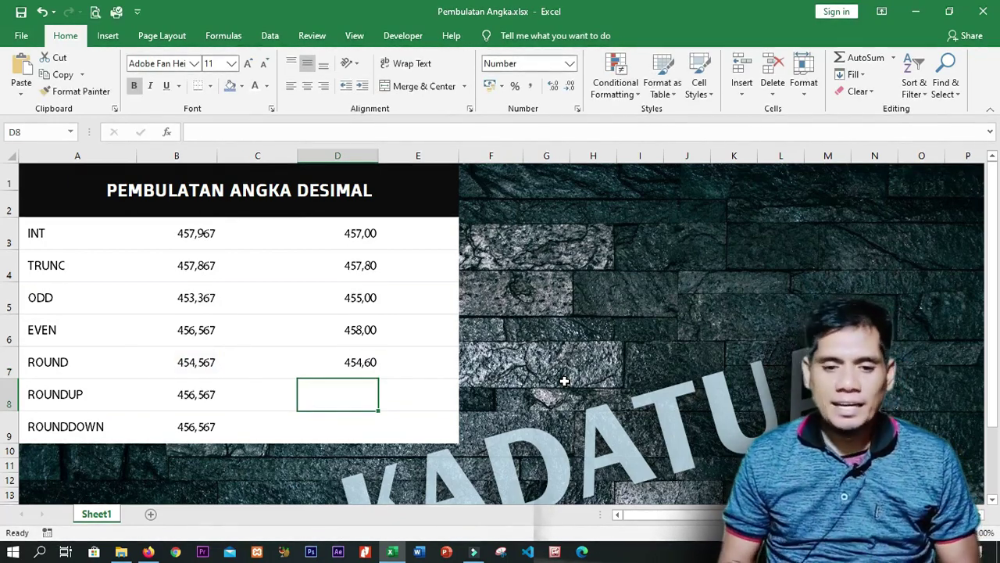
pyautogui.click(325, 370)
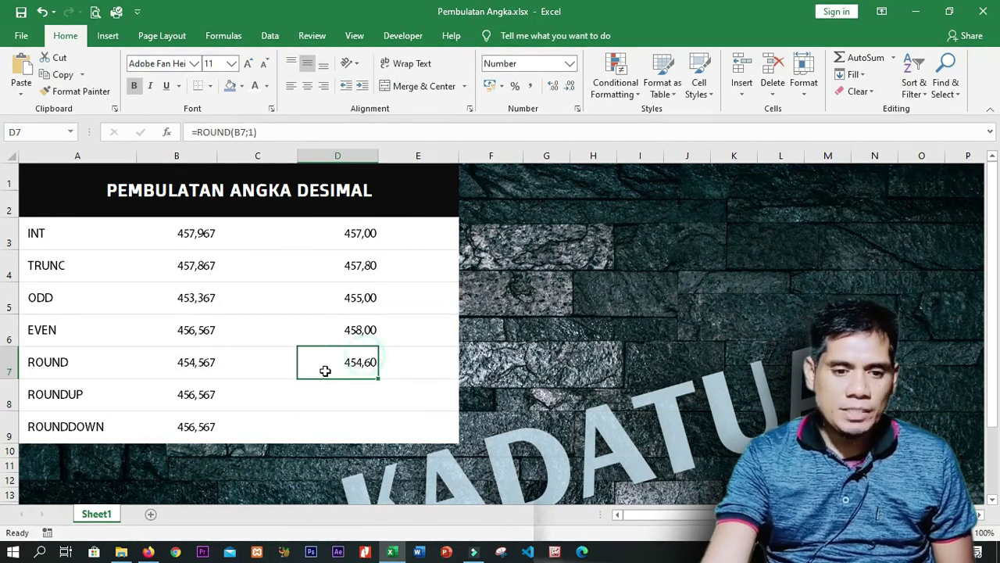
# - Change the number in B7 to 454,547 to test how the ROUND formula treats a second decimal below 5
pyautogui.doubleClick(192, 362)
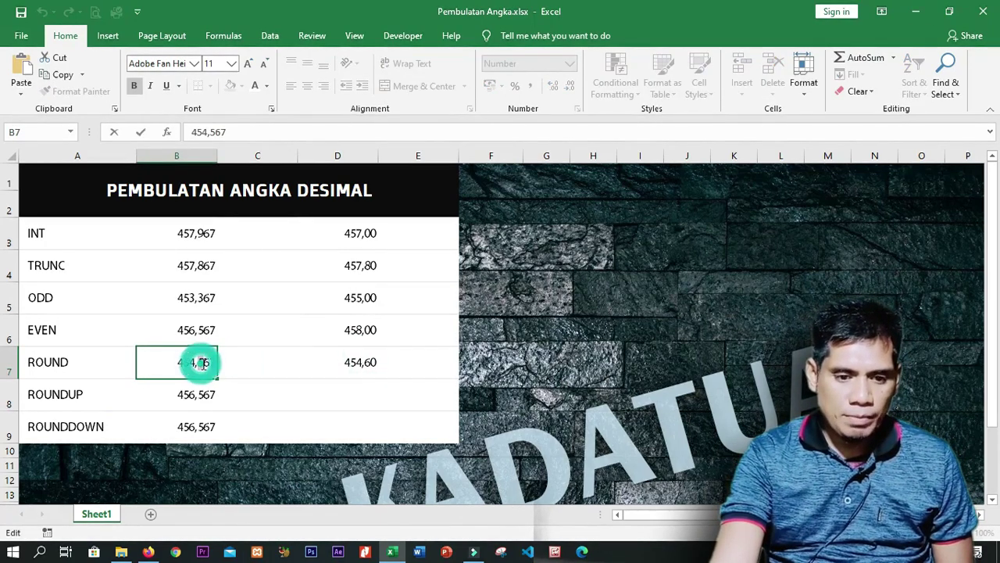
pyautogui.moveTo(197, 362); pyautogui.dragTo(205, 362)
pyautogui.write('4')
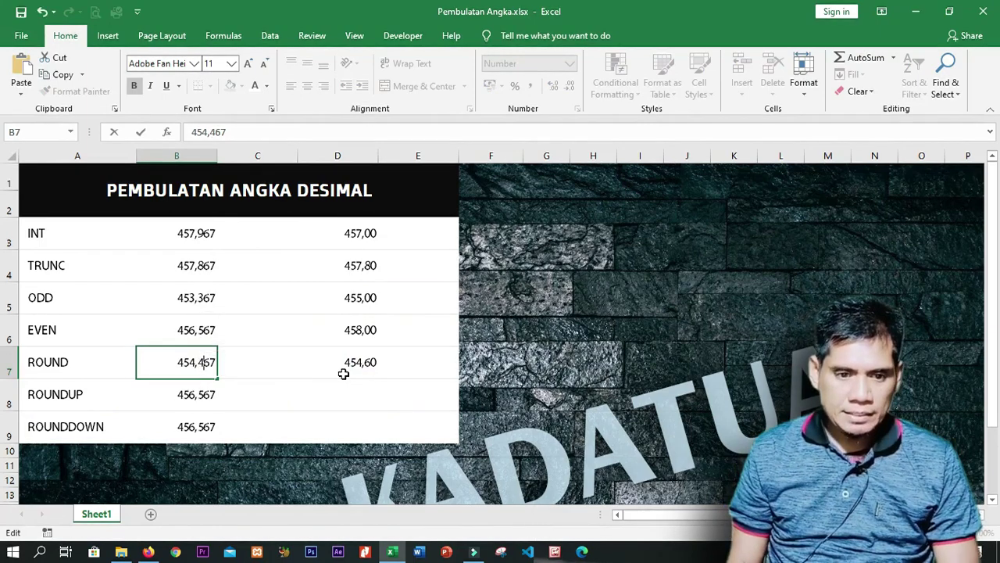
pyautogui.hotkey('ctrl', 'z')
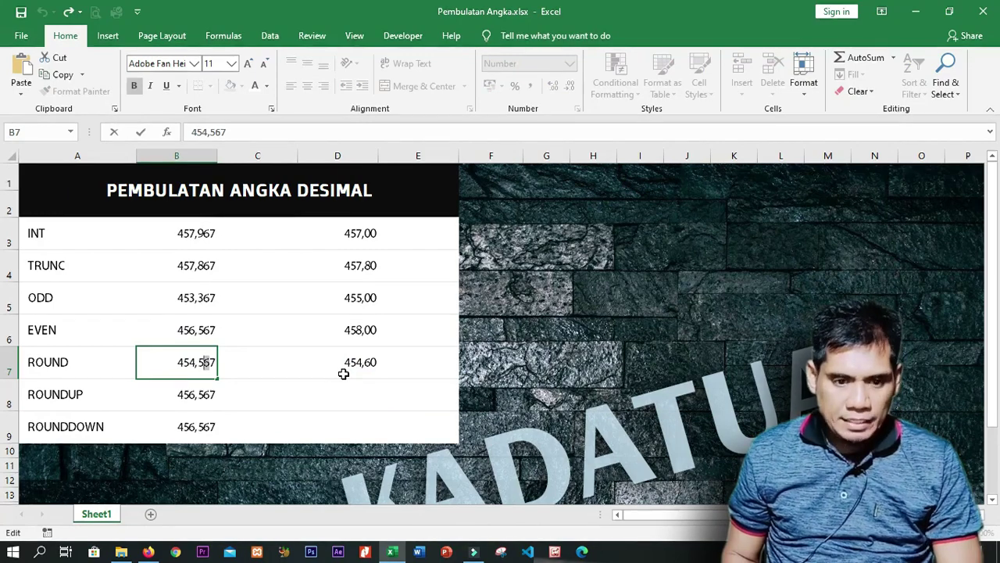
pyautogui.write('4')
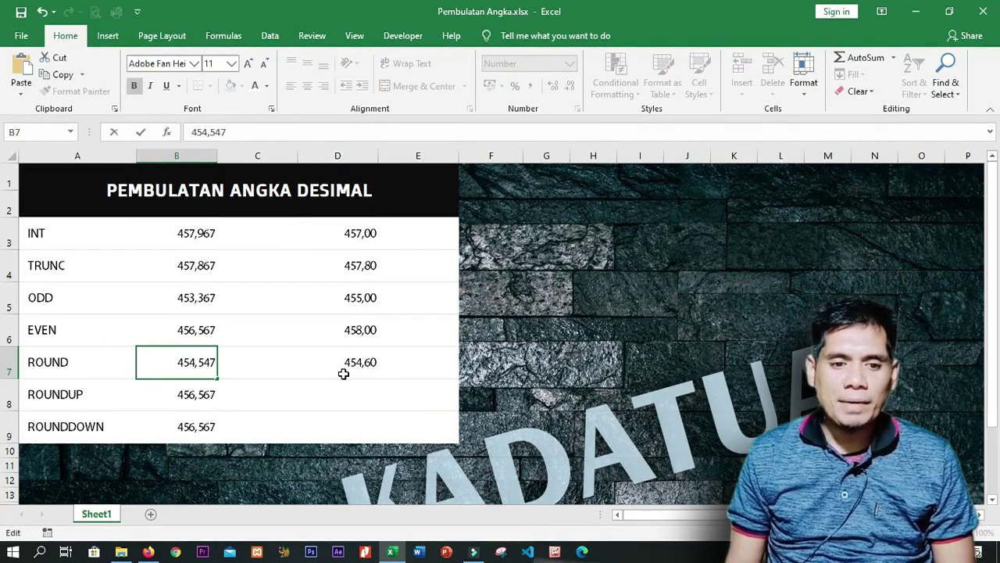
pyautogui.press('Return')
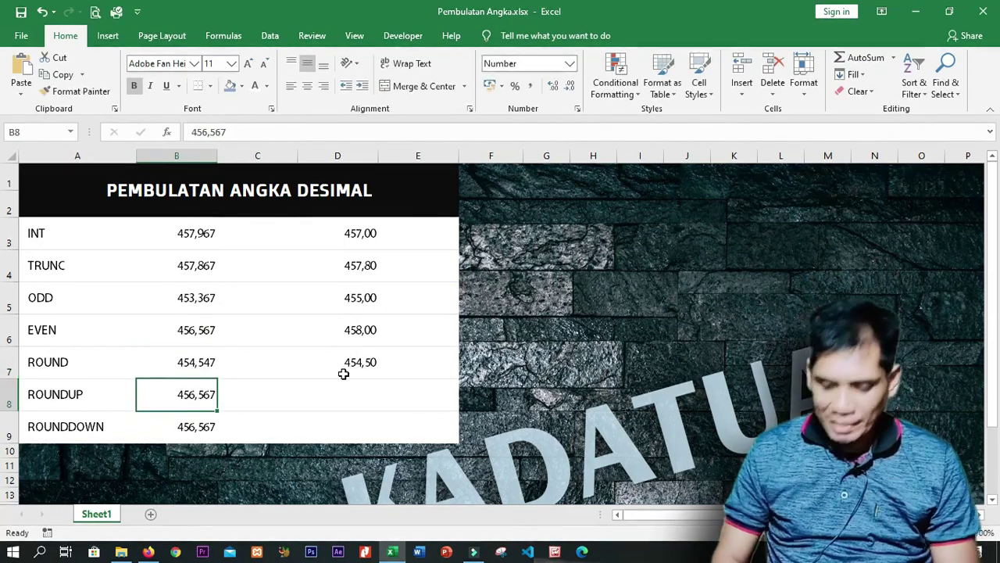
# - Change the number in B7 to 454,347 and check the ROUND result in D7
pyautogui.doubleClick(207, 362)
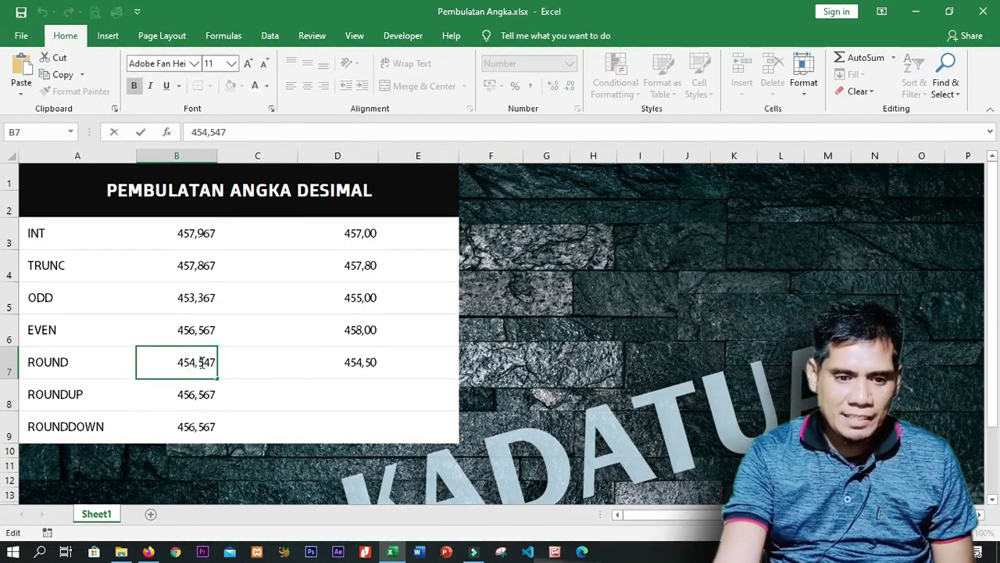
pyautogui.doubleClick(202, 362)
pyautogui.write('3')
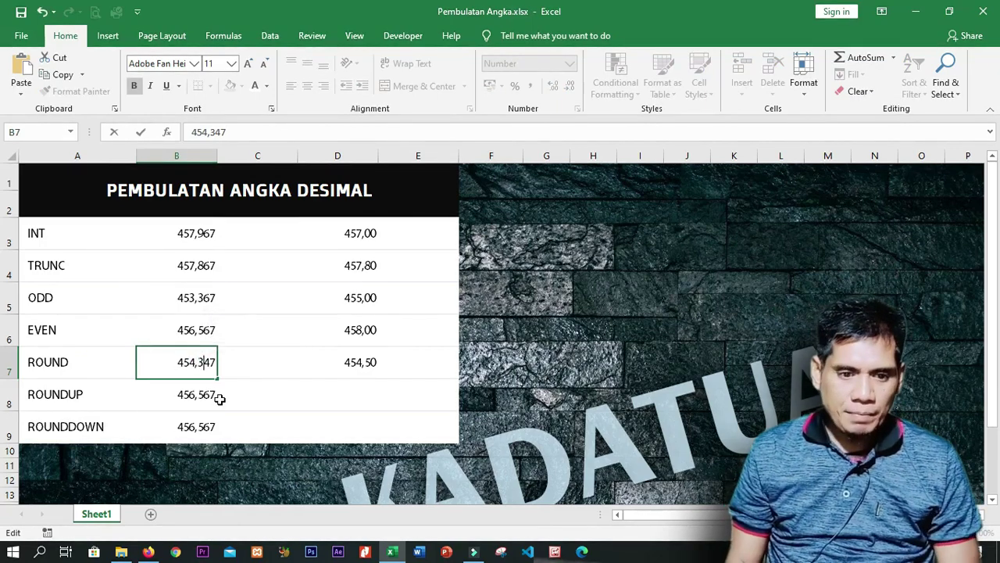
pyautogui.press('Return')
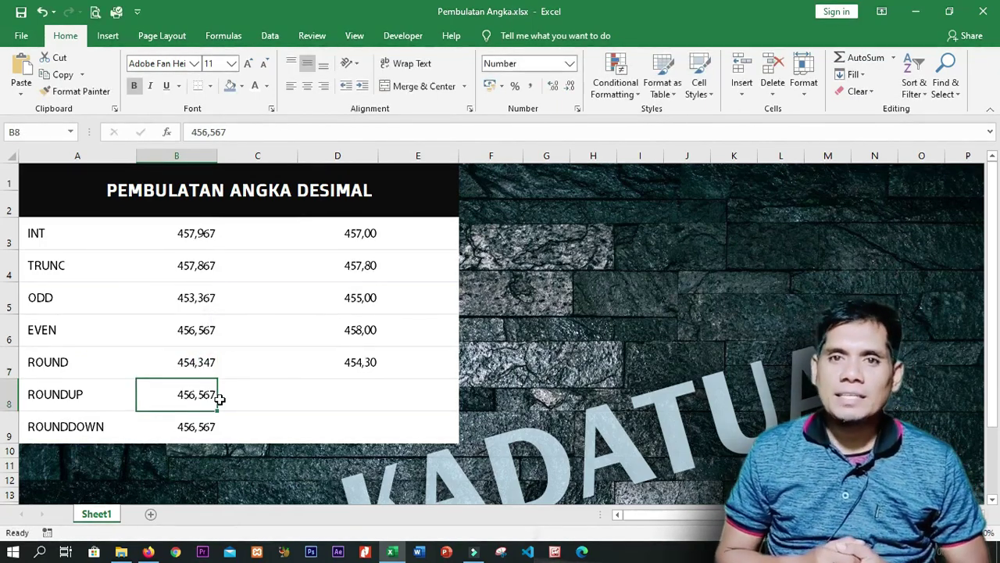
pyautogui.click(367, 361)
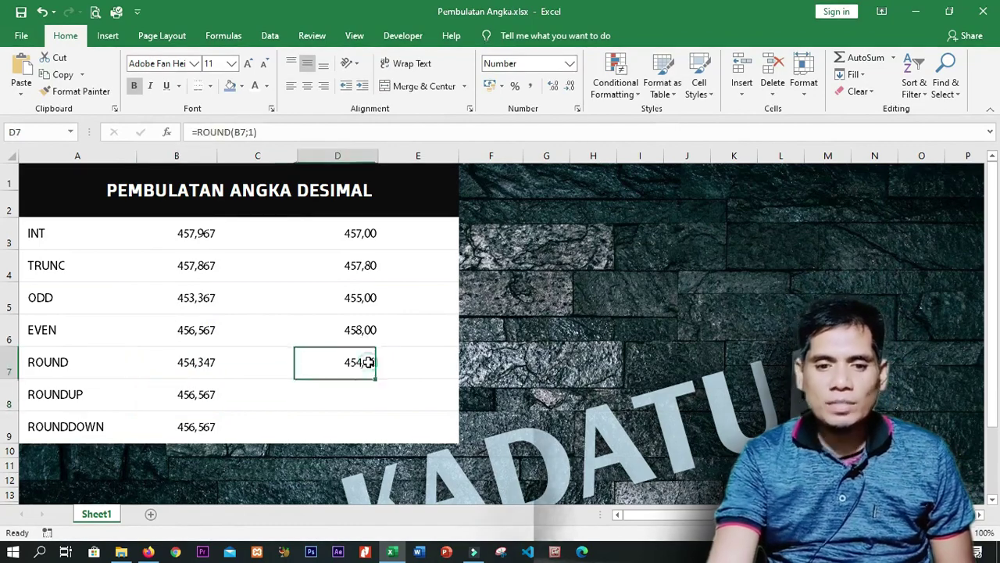
pyautogui.click(368, 361)
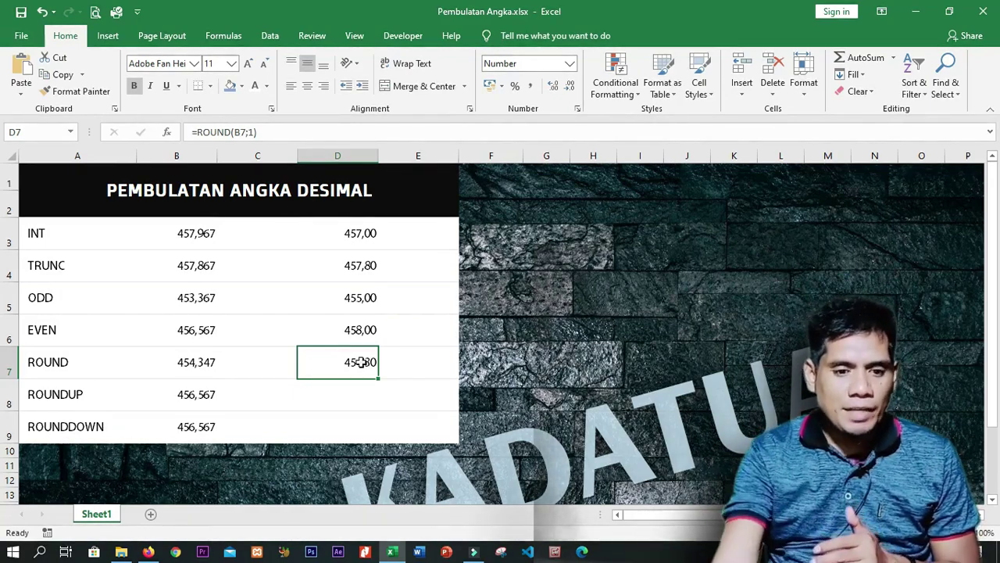
# - Change the number in B7 to 454,357 to test rounding with 5 as the second decimal
pyautogui.click(195, 364)
pyautogui.doubleClick(197, 364)
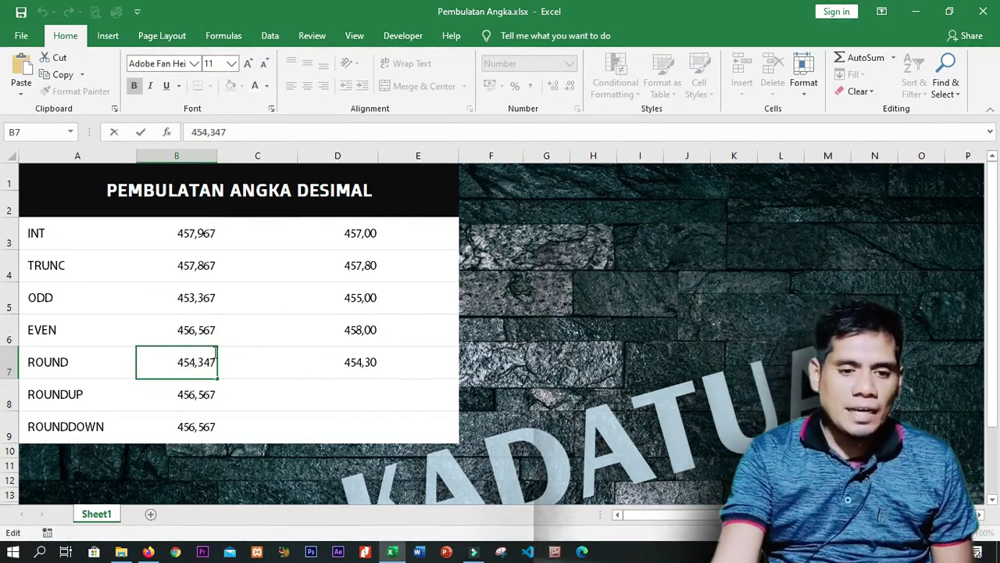
pyautogui.doubleClick(210, 365)
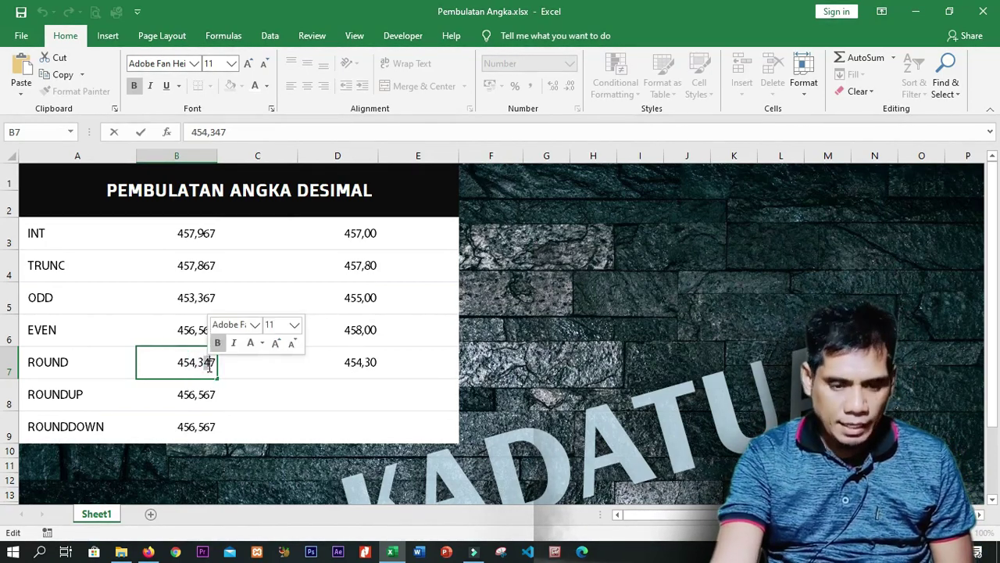
pyautogui.write('5')
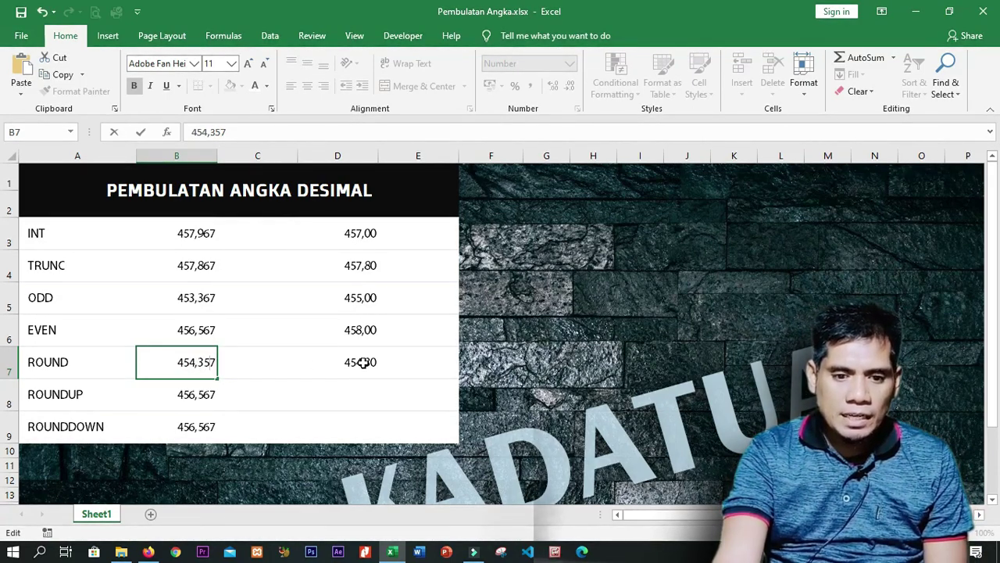
pyautogui.click(201, 361)
pyautogui.moveTo(201, 361); pyautogui.dragTo(208, 359)
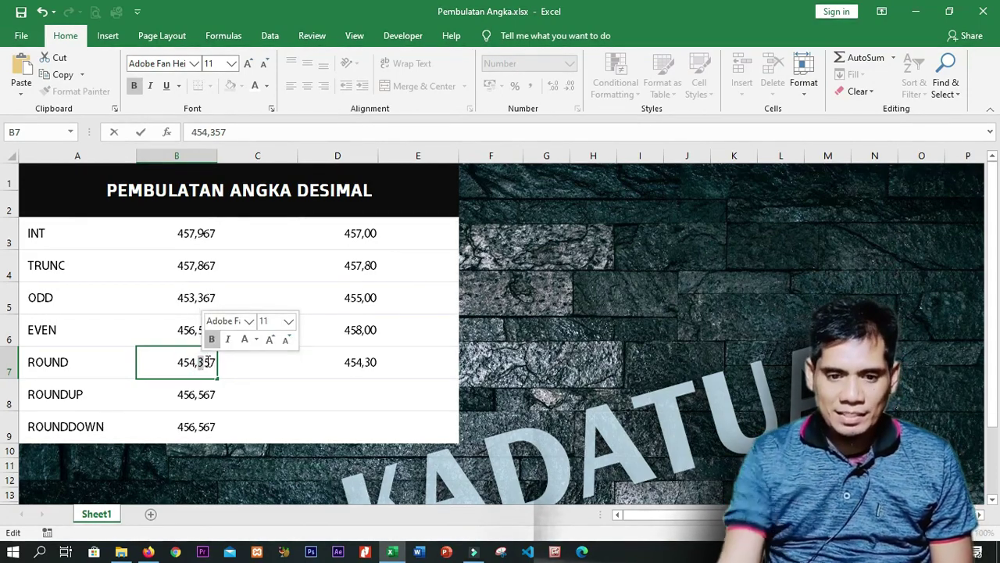
pyautogui.click(369, 365)
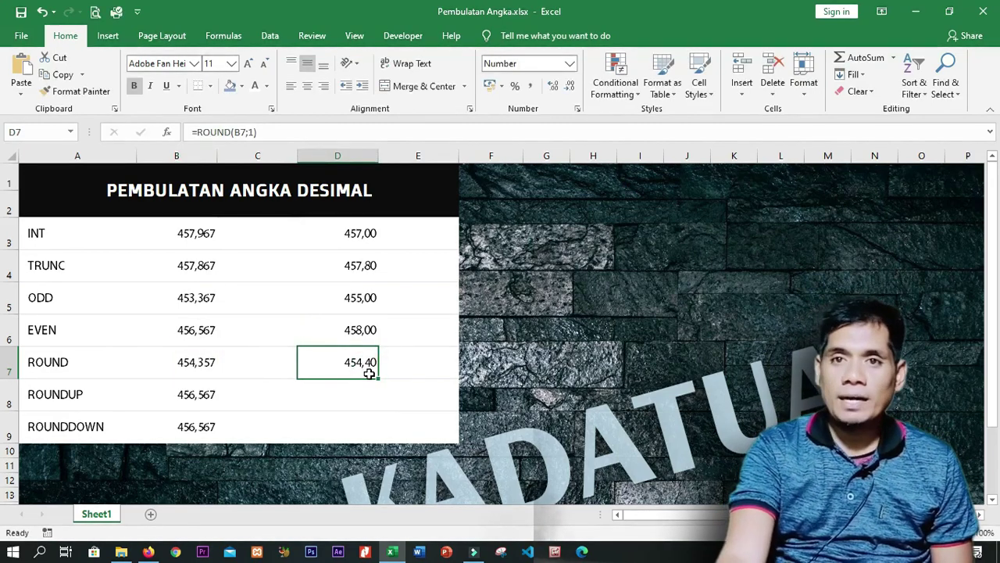
# - Set the number in B7 back to 454,347 and recheck the rounded value in D7
pyautogui.click(187, 364)
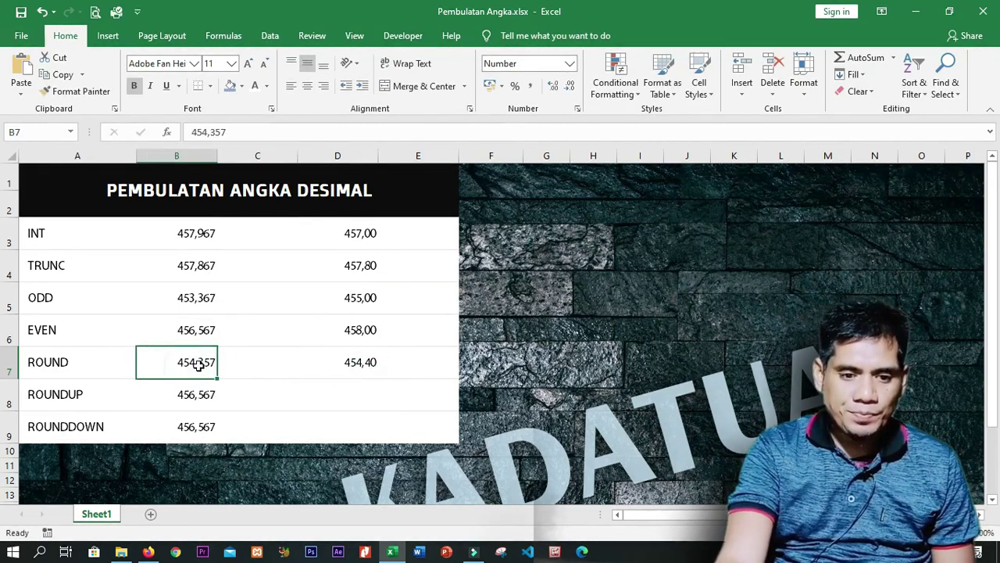
pyautogui.click(346, 359)
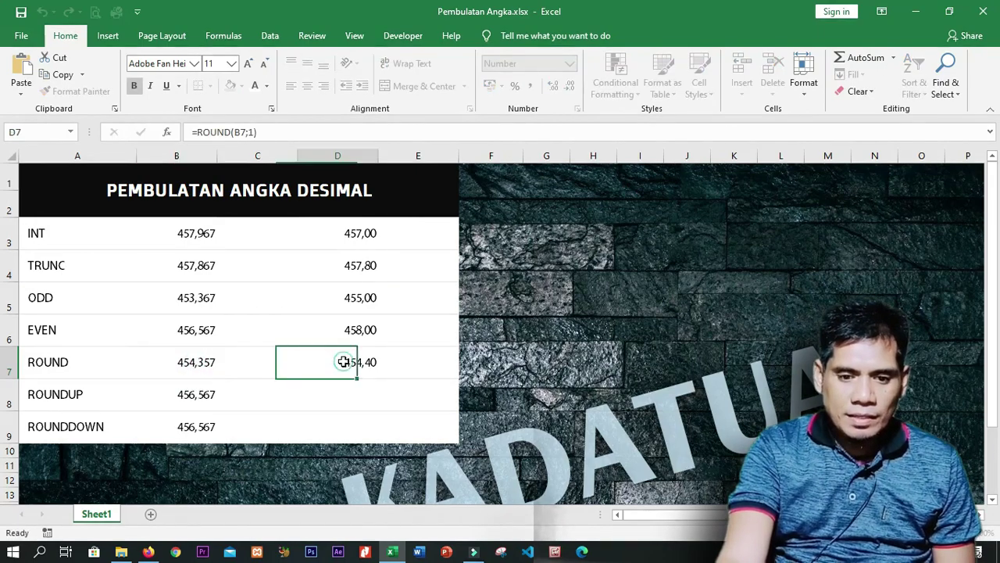
pyautogui.doubleClick(200, 364)
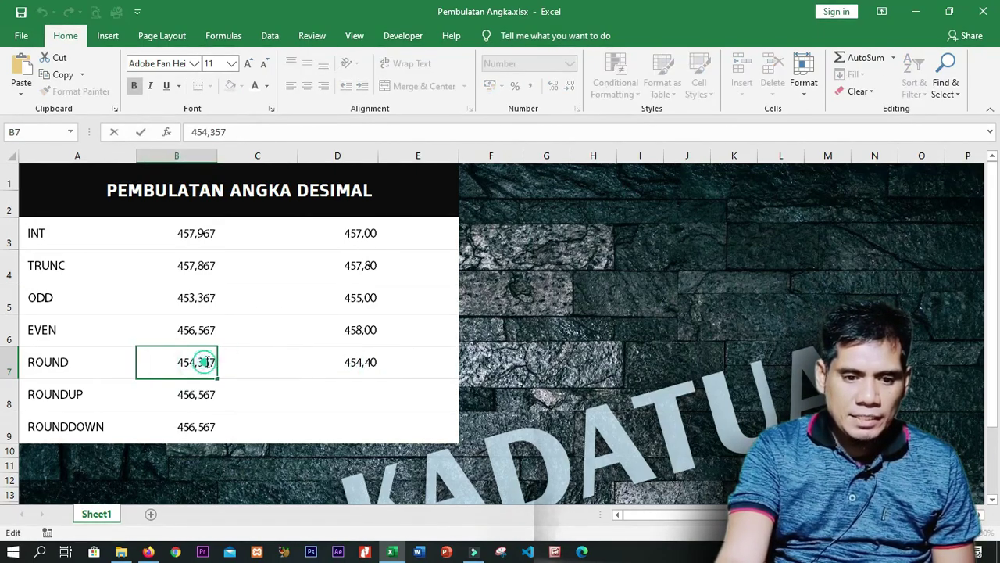
pyautogui.moveTo(201, 362); pyautogui.dragTo(207, 362)
pyautogui.write('4')
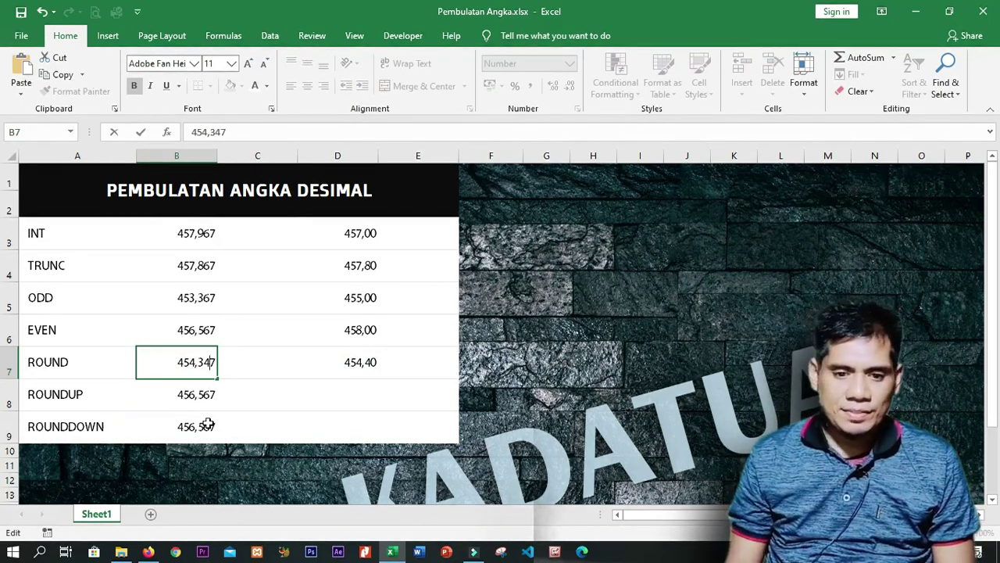
pyautogui.press('Return')
pyautogui.click(364, 379)
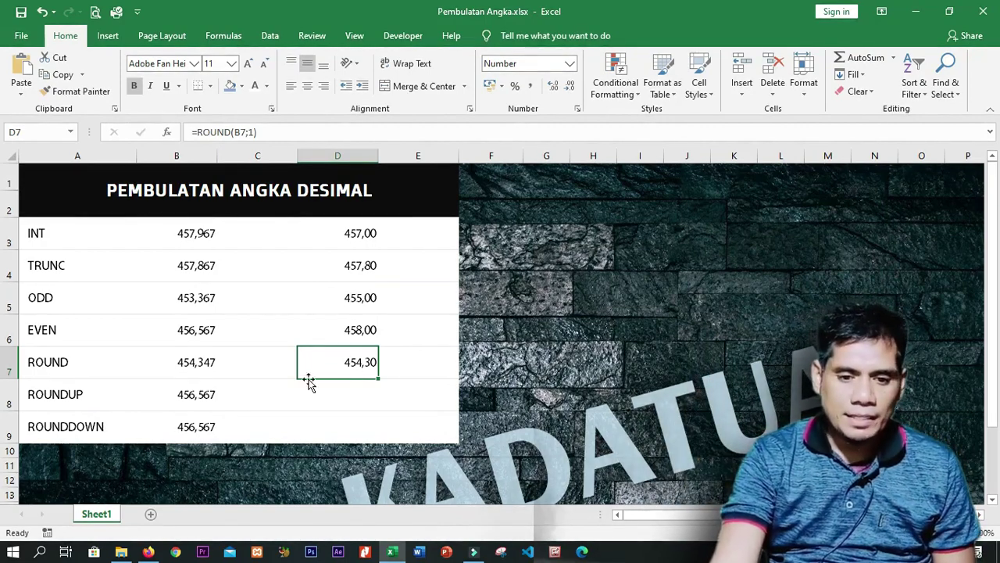
# - Enter a ROUNDUP formula in D8 that rounds B8 up to 1 decimal digit, =ROUNDUP(B8;1)
pyautogui.click(367, 390)
pyautogui.write('=')
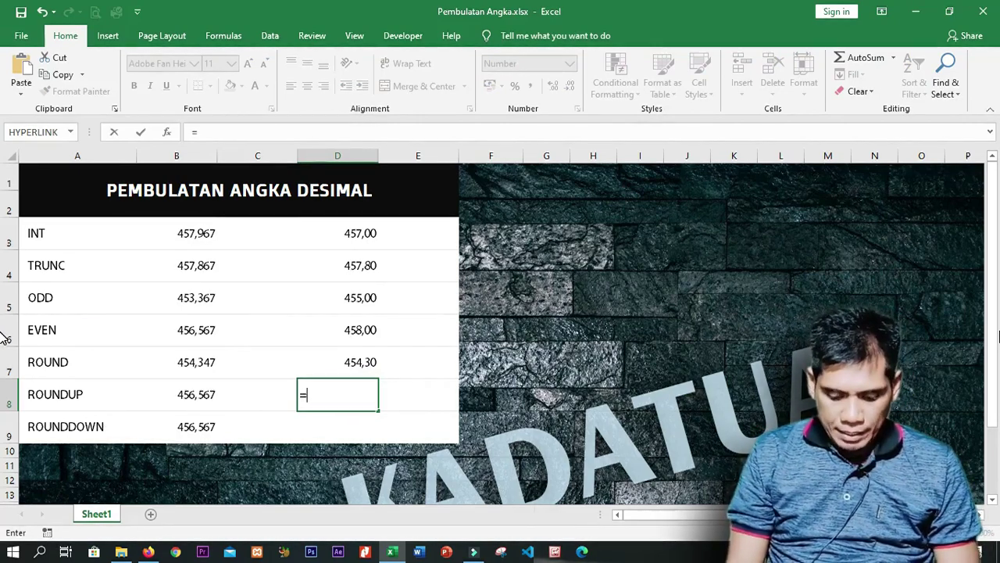
pyautogui.write('round')
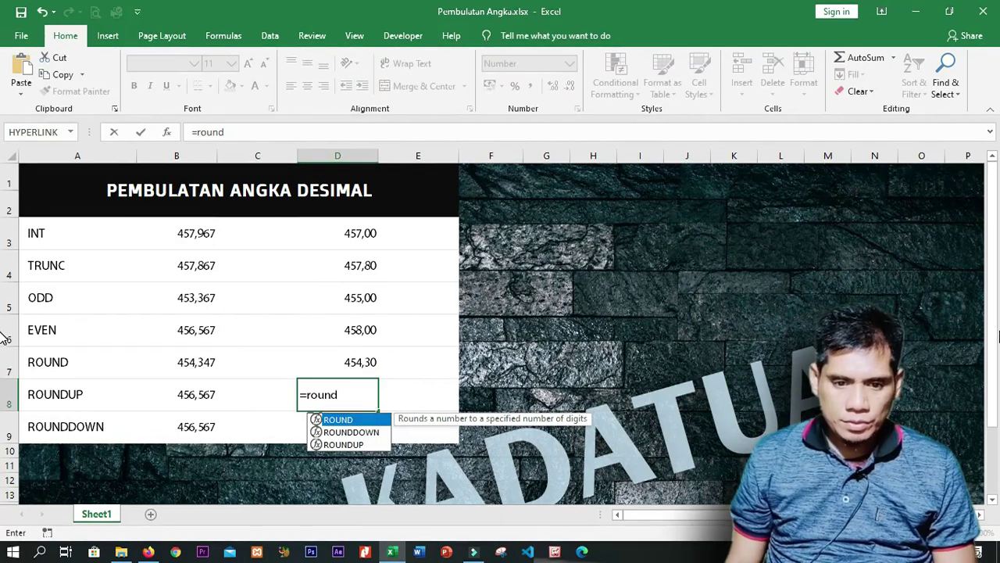
pyautogui.press('Down')
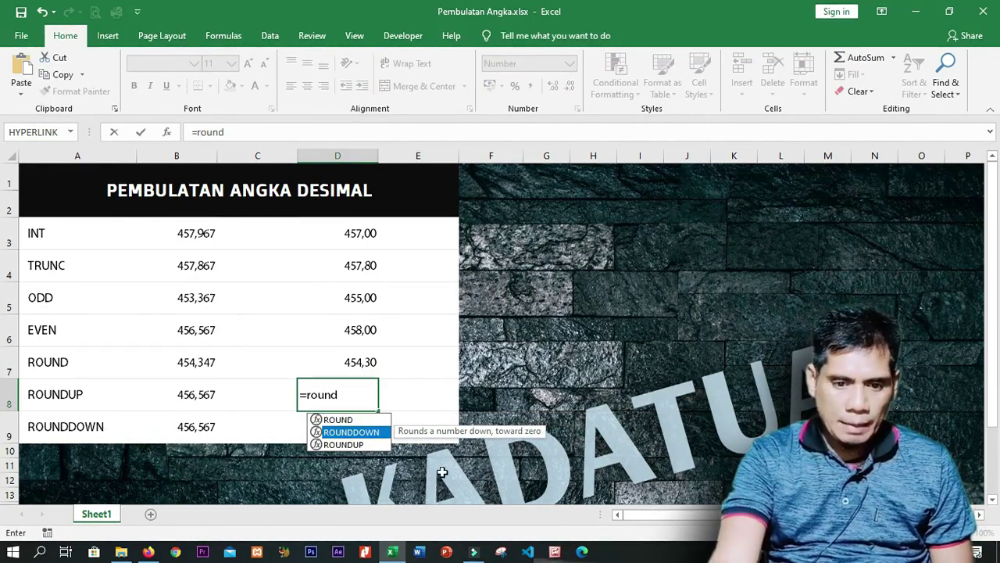
pyautogui.click(381, 444)
pyautogui.doubleClick(368, 442)
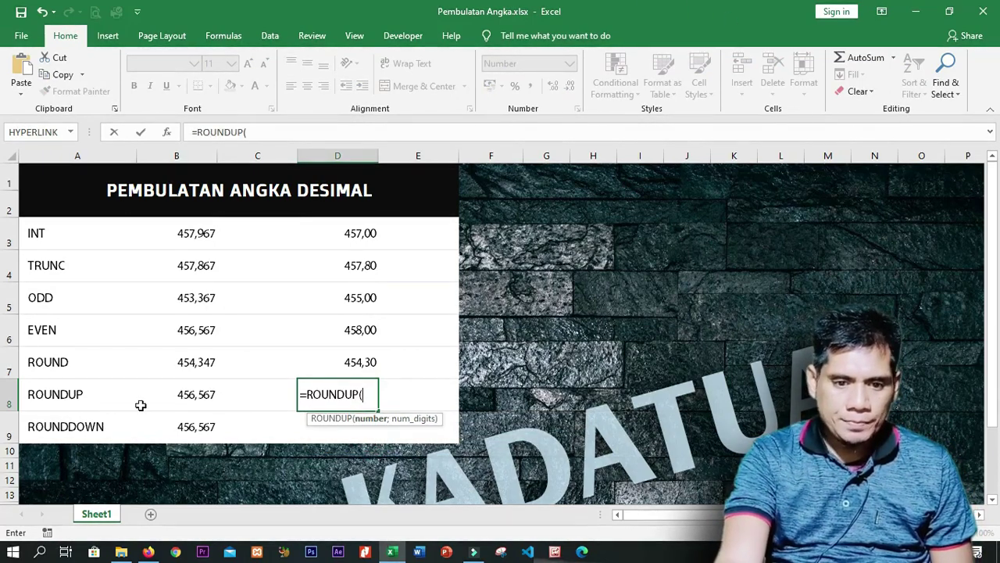
pyautogui.click(195, 394)
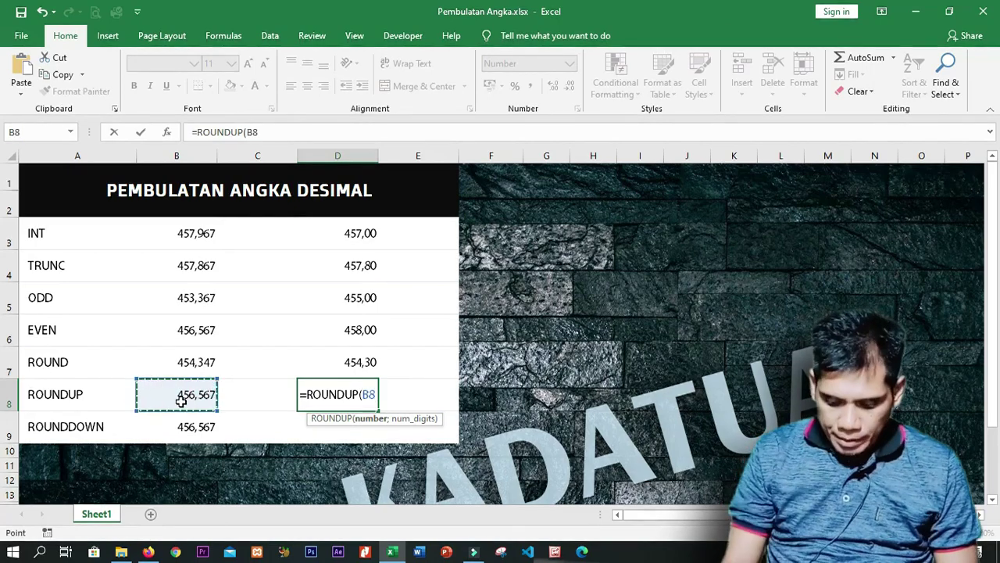
pyautogui.write(';')
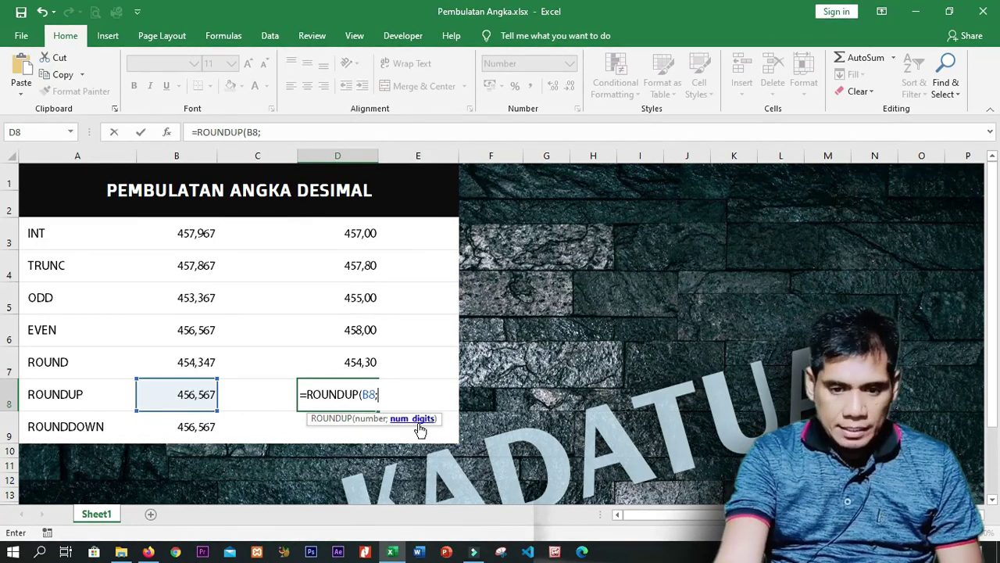
pyautogui.write('1')
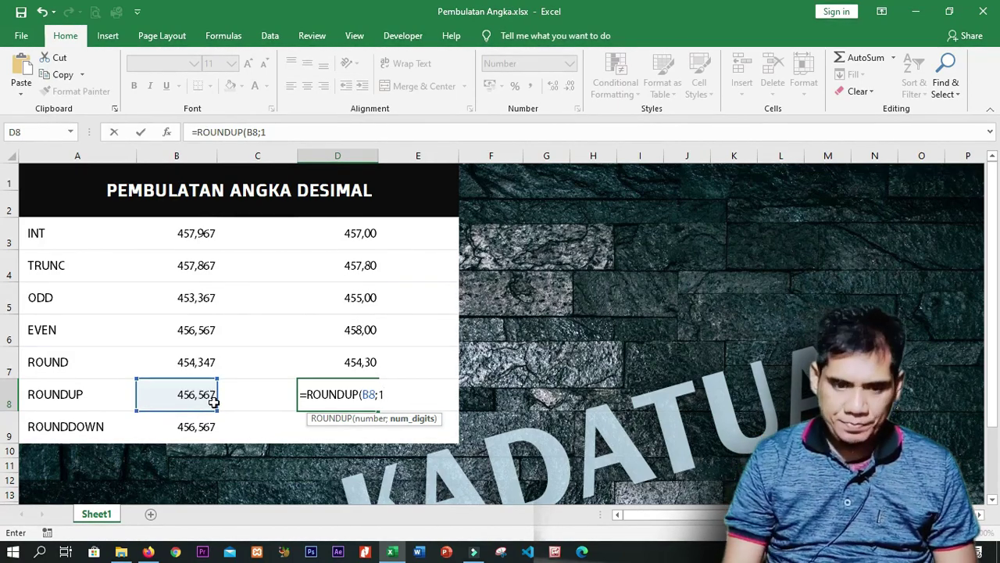
pyautogui.press('Return')
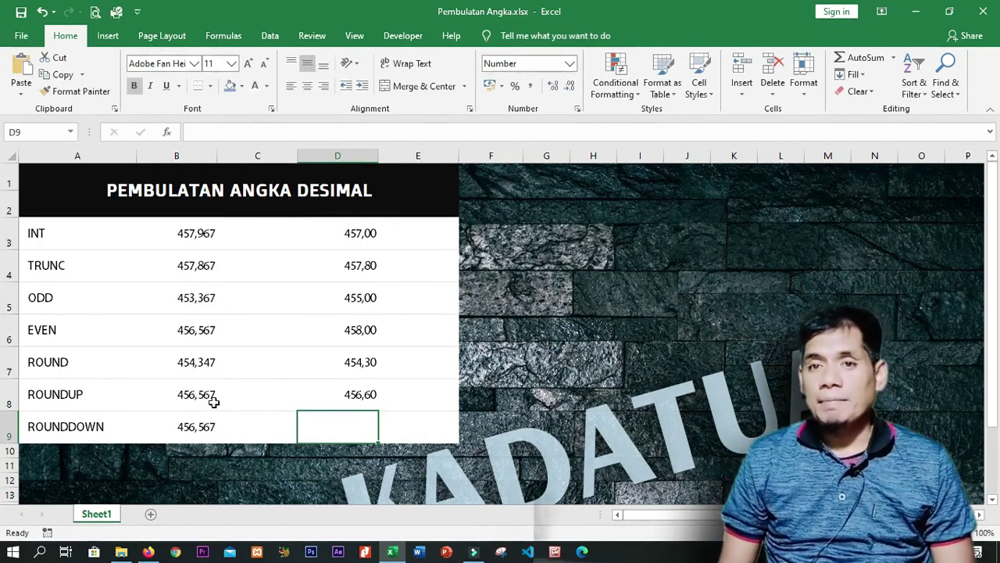
pyautogui.doubleClick(363, 394)
pyautogui.press('Return')
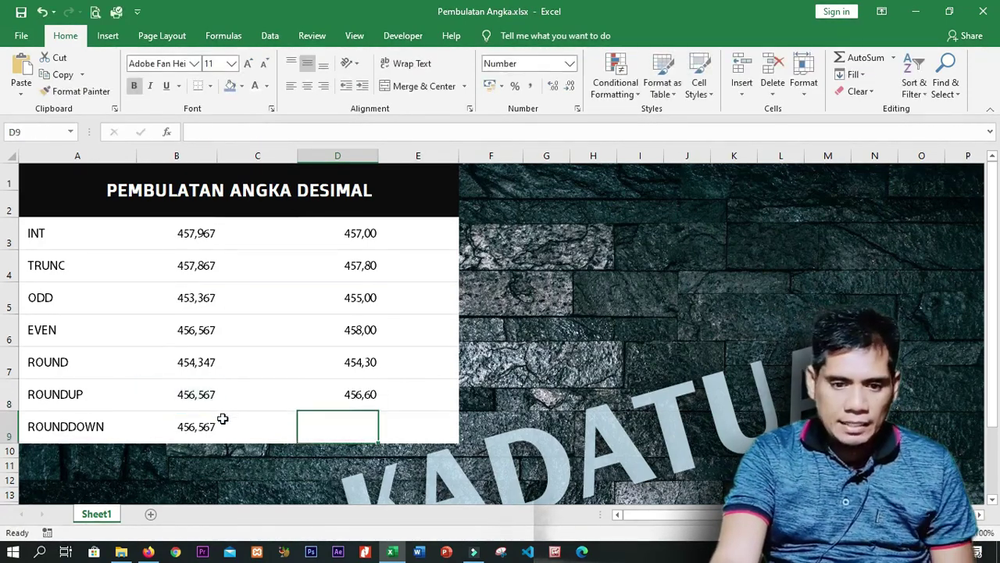
# - Change the number in B8 to 456,547 and check the ROUNDUP result in D8
pyautogui.click(208, 394)
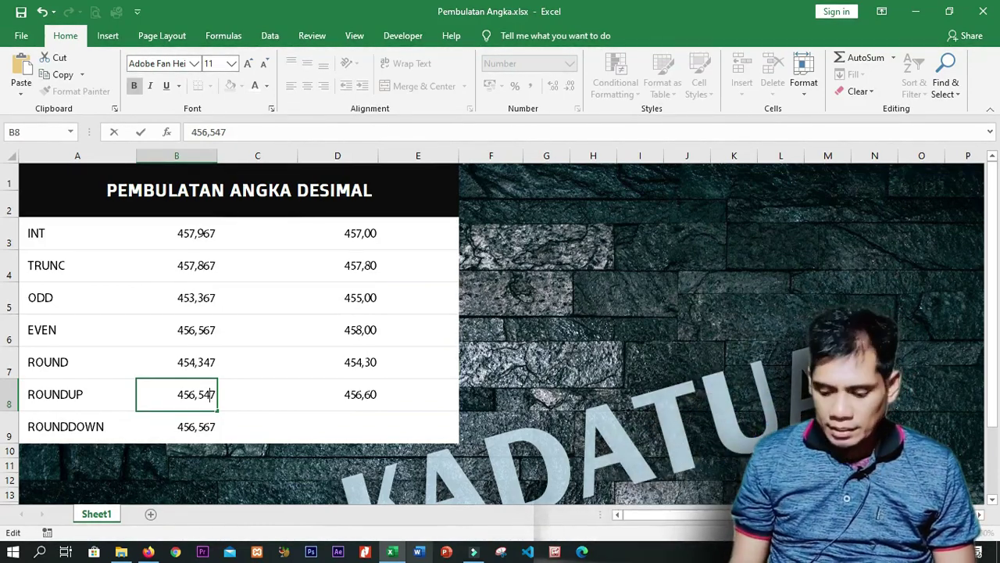
pyautogui.press('Return')
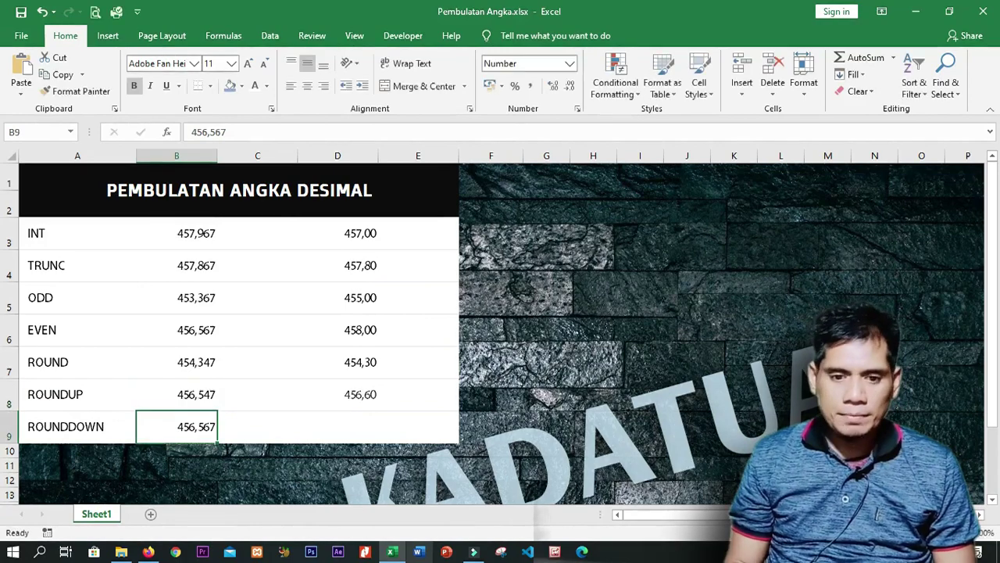
pyautogui.click(366, 396)
pyautogui.press('Left')
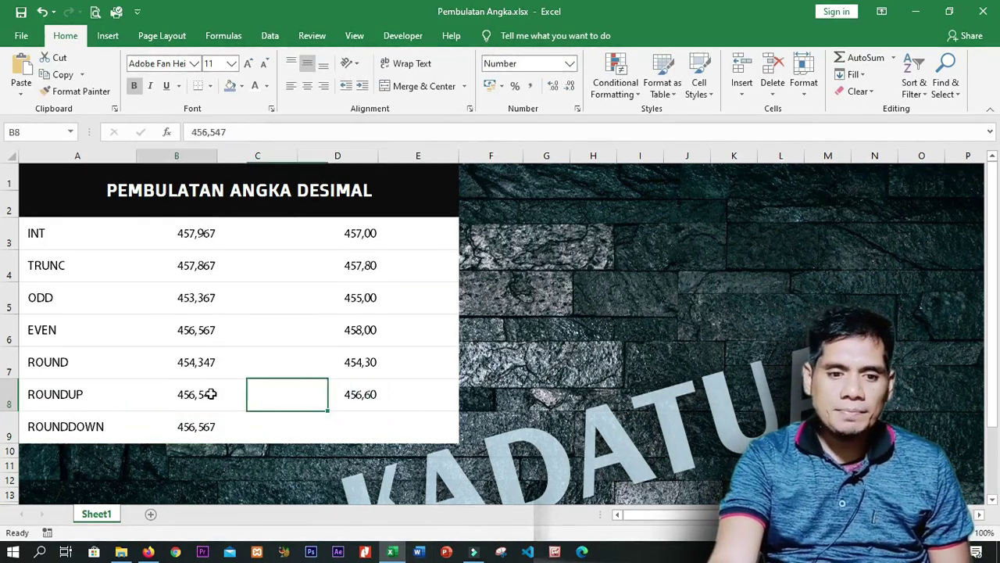
pyautogui.doubleClick(212, 395)
pyautogui.press('Return')
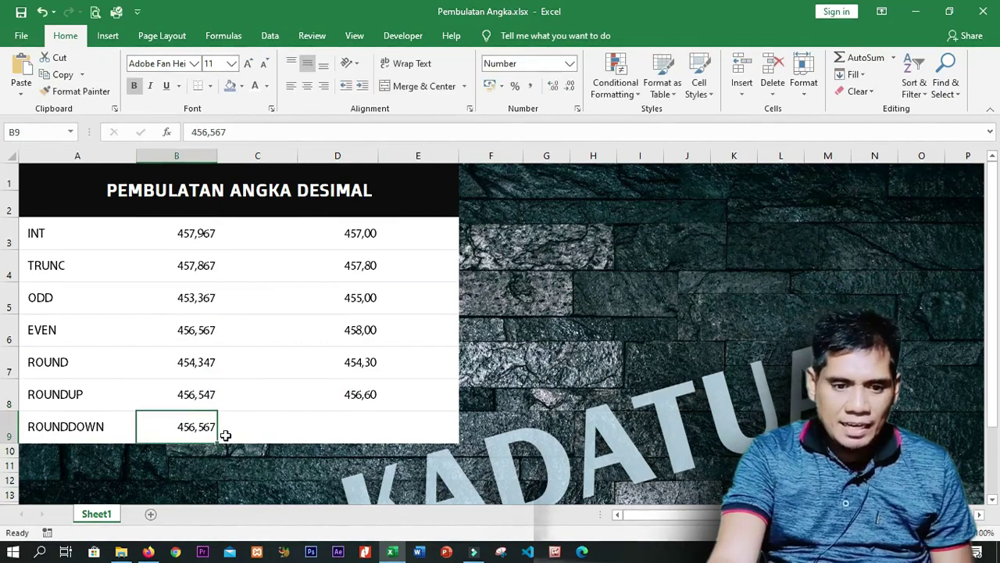
pyautogui.press('Up')
# - Set the number of digits in D8's ROUNDUP formula to 2 and review the rounded value
pyautogui.doubleClick(356, 398)
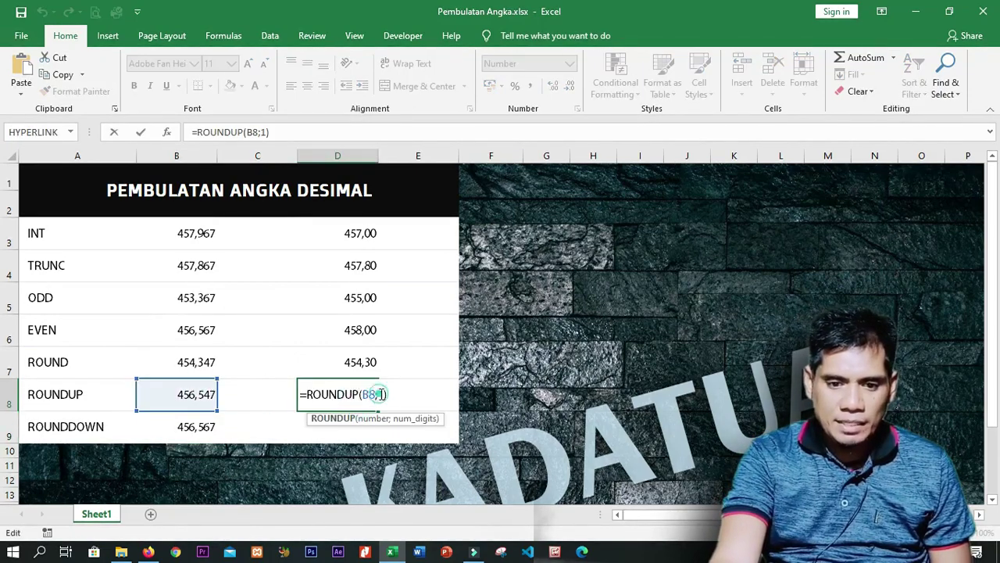
pyautogui.click(377, 395)
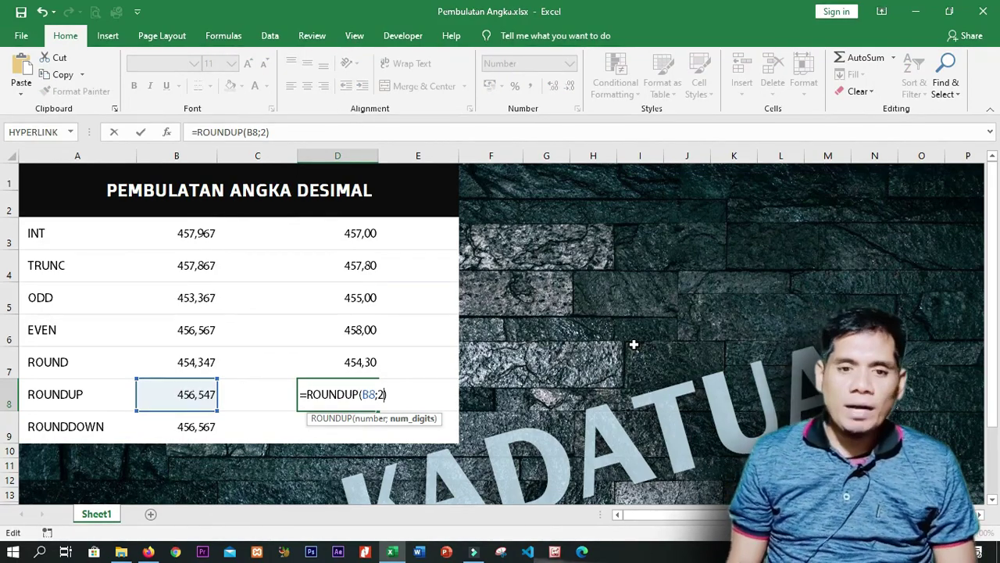
pyautogui.press('Return')
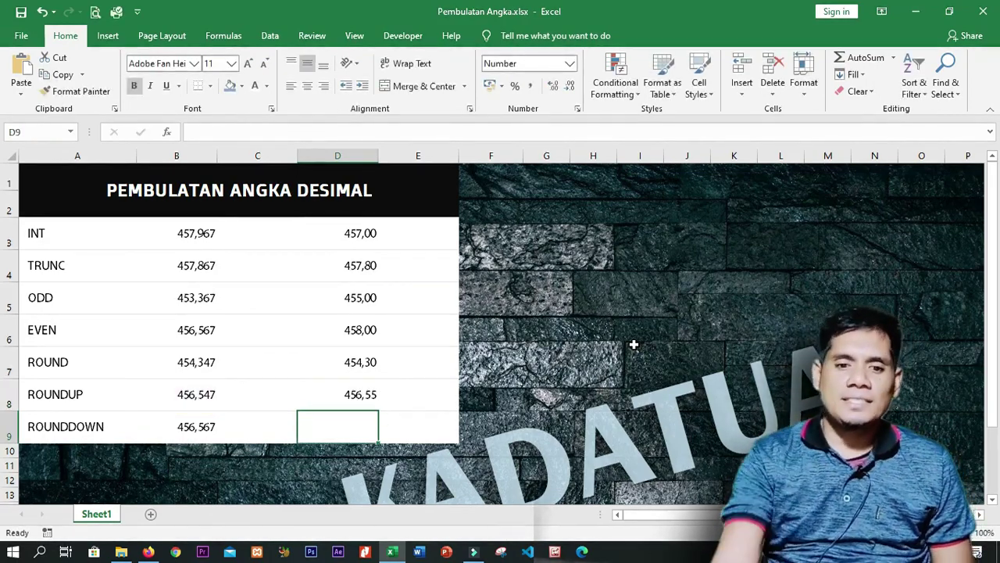
pyautogui.click(381, 391)
pyautogui.doubleClick(364, 388)
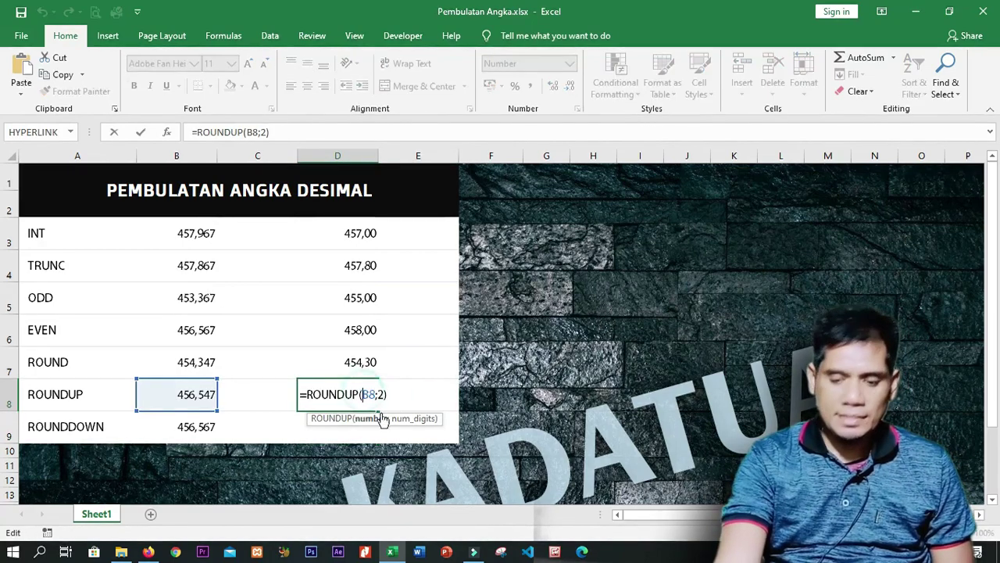
pyautogui.press('Return')
pyautogui.click(344, 395)
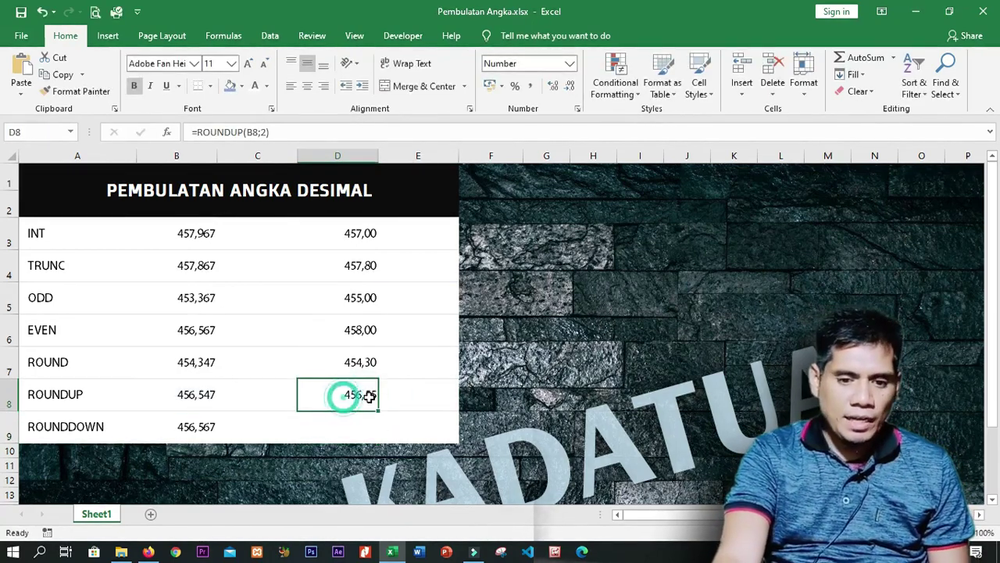
# - Enter a ROUNDDOWN formula in D9 that rounds B9 down to 1 decimal digit, =ROUNDDOWN(B9;1)
pyautogui.click(313, 432)
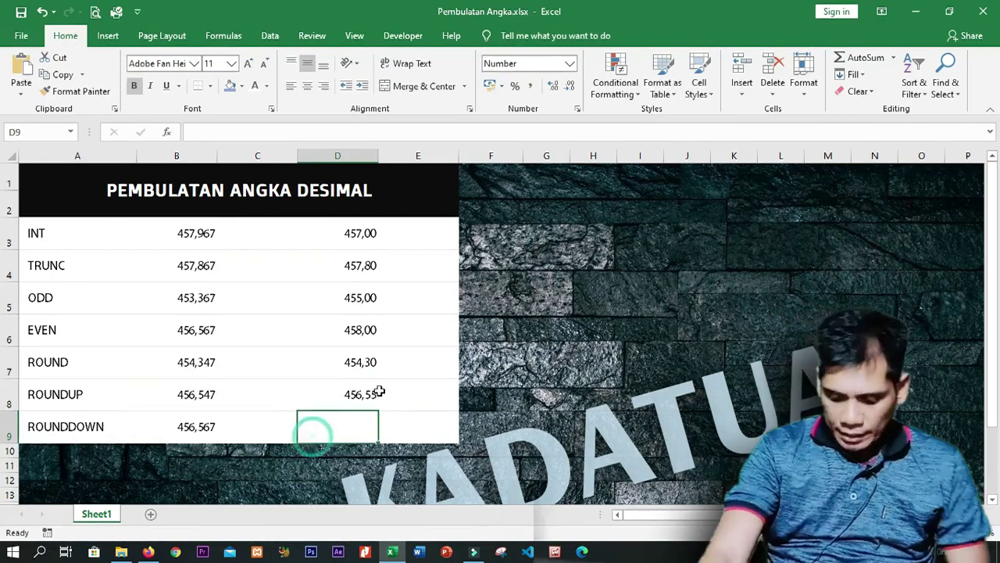
pyautogui.write('=rou')
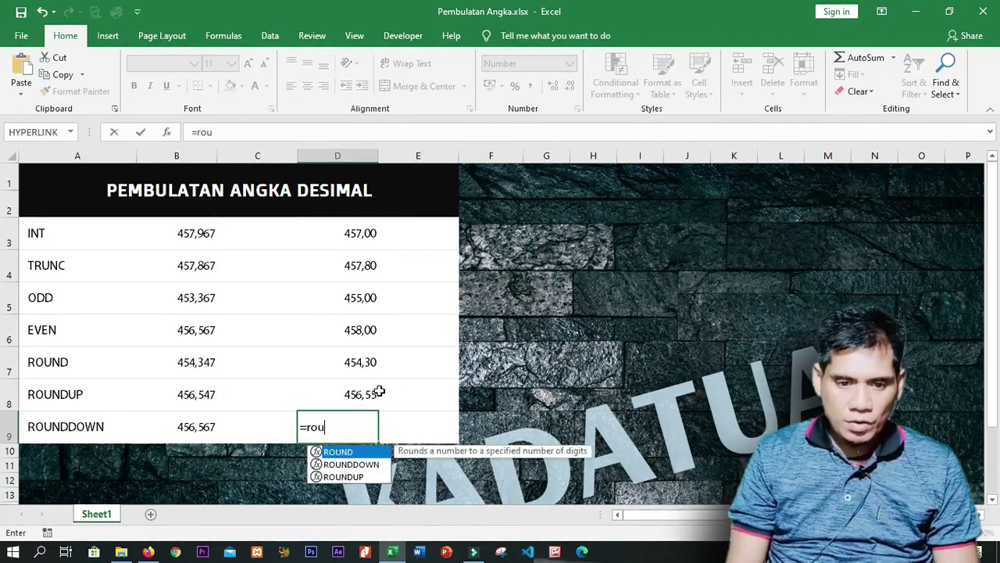
pyautogui.write('n')
pyautogui.click(352, 464)
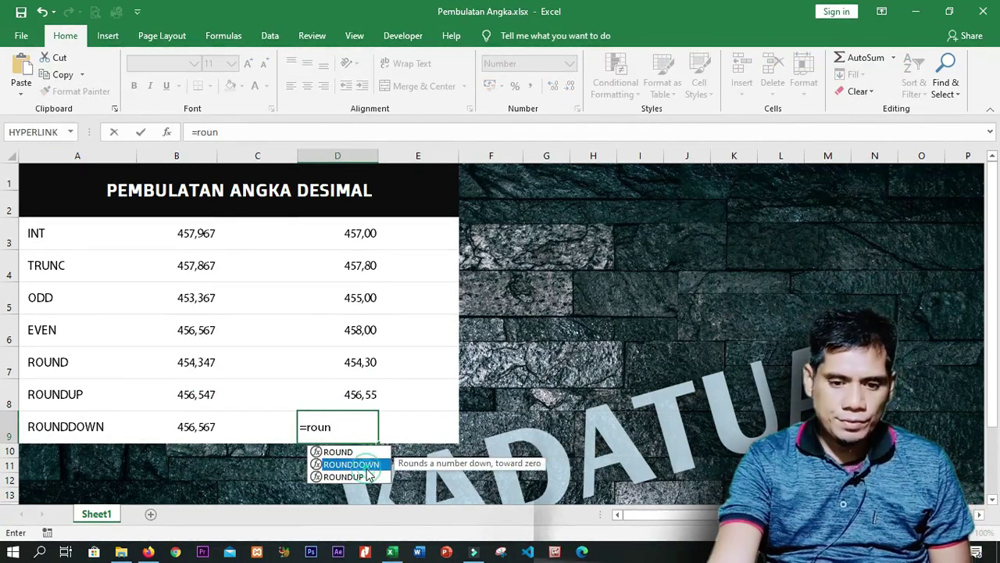
pyautogui.doubleClick(352, 464)
pyautogui.click(197, 429)
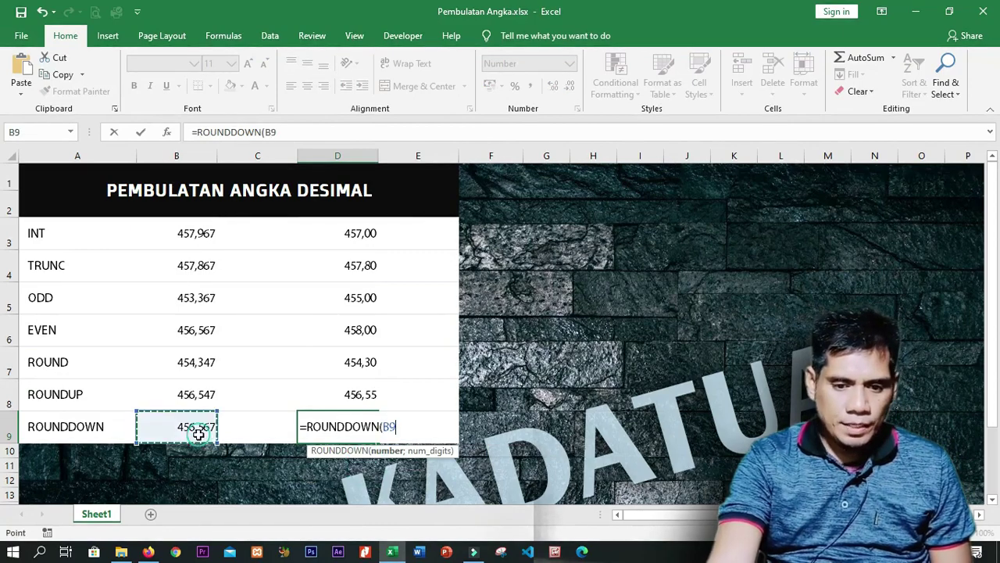
pyautogui.write(';')
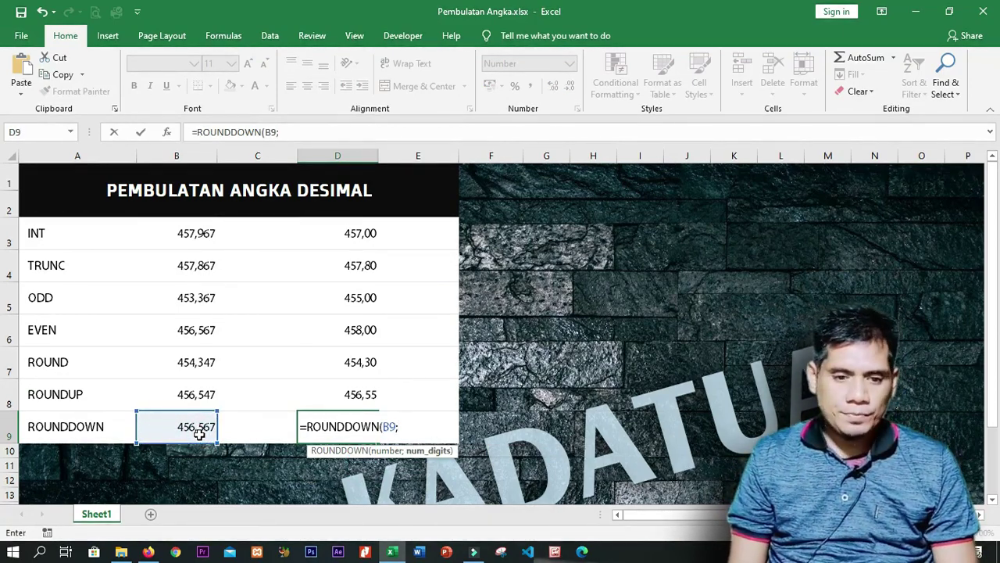
pyautogui.write('1')
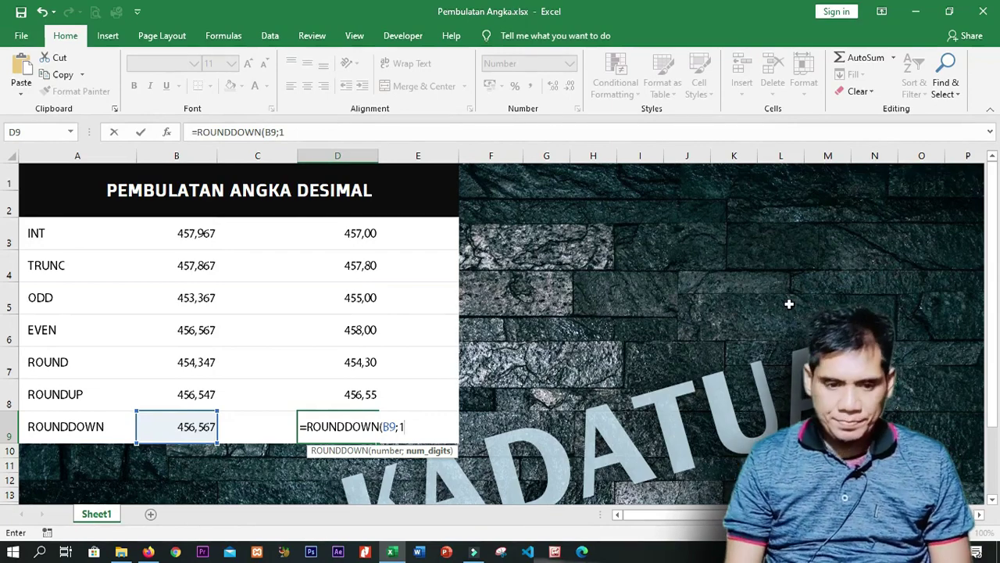
pyautogui.write(')')
pyautogui.press('Return')
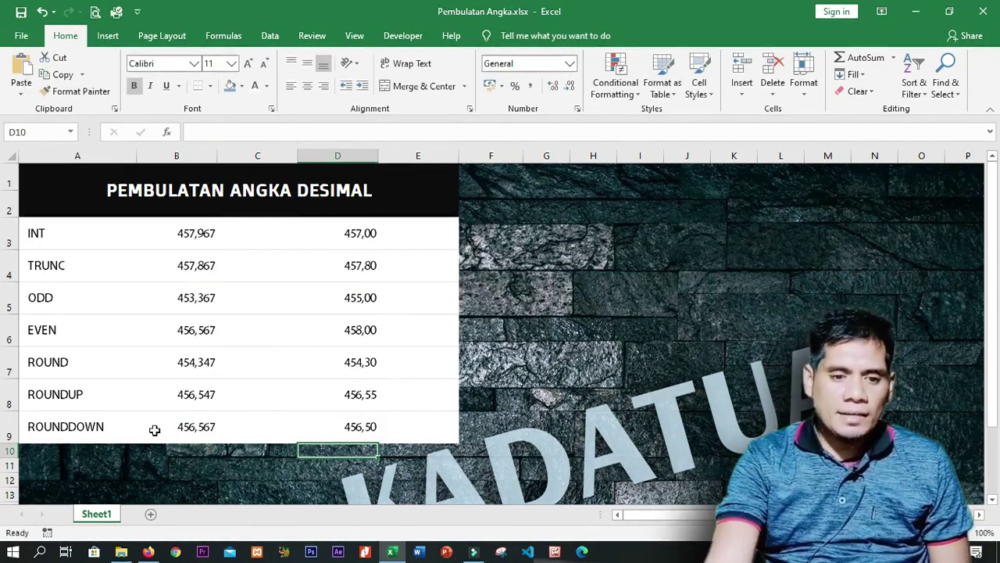
# - Compare the decimals of the number in B9 with the ROUNDDOWN result in D9
pyautogui.doubleClick(202, 427)
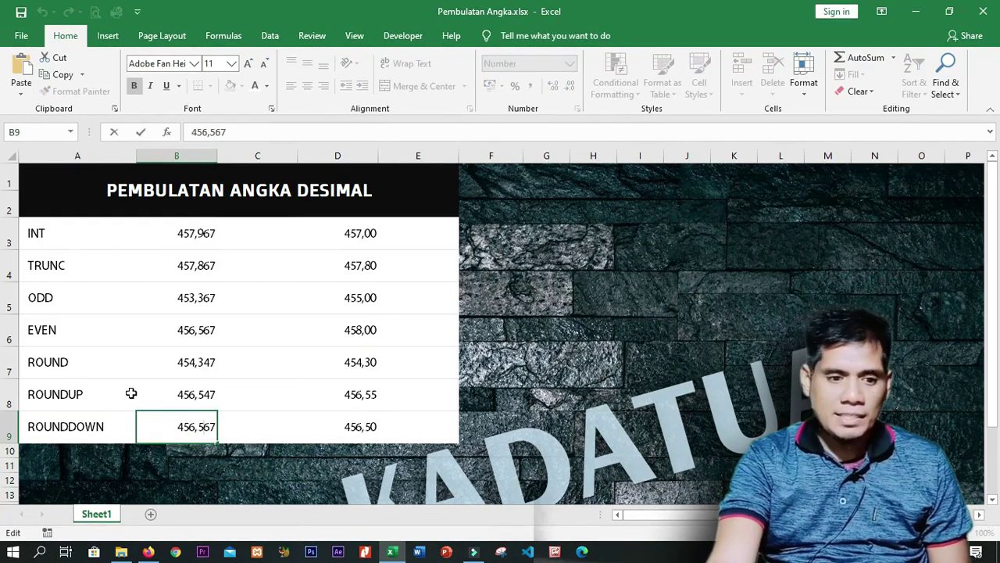
pyautogui.press('Return')
pyautogui.click(212, 423)
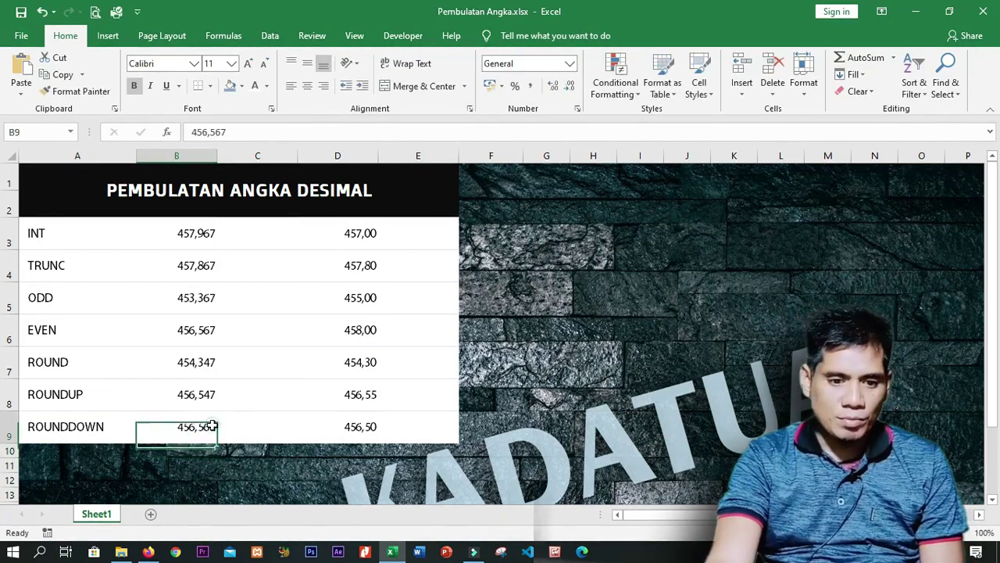
pyautogui.click(31, 360)
pyautogui.click(209, 427)
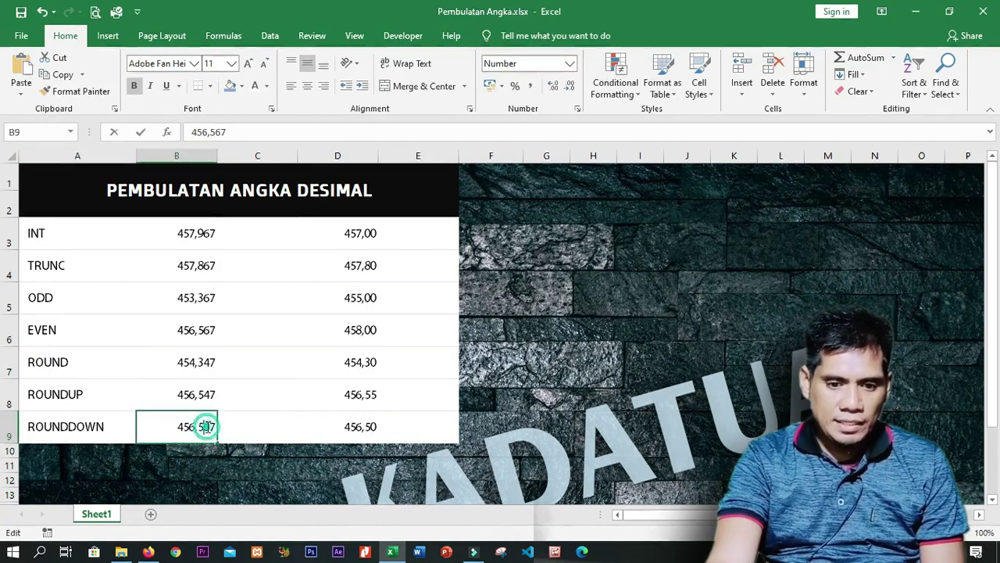
pyautogui.click(258, 421)
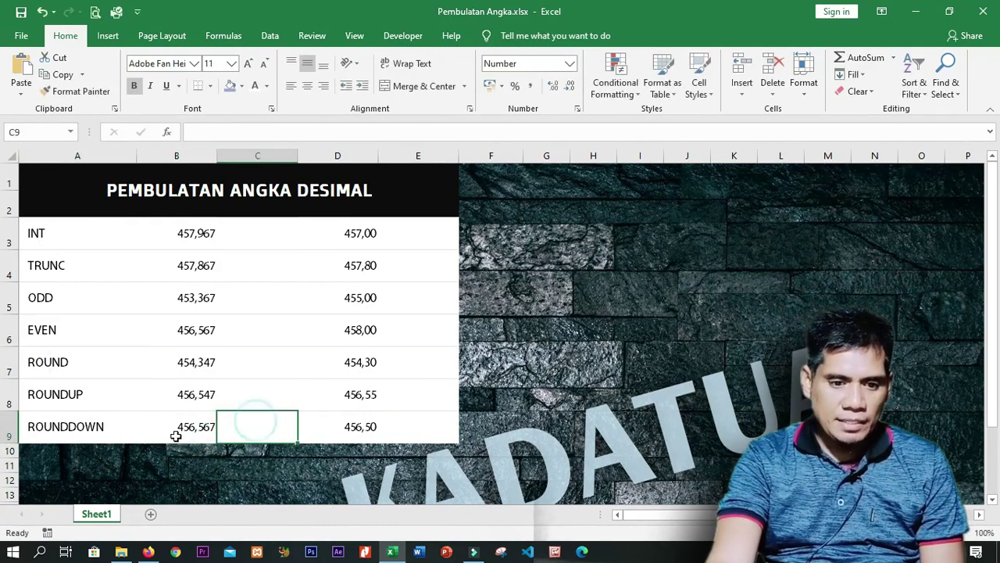
pyautogui.click(372, 434)
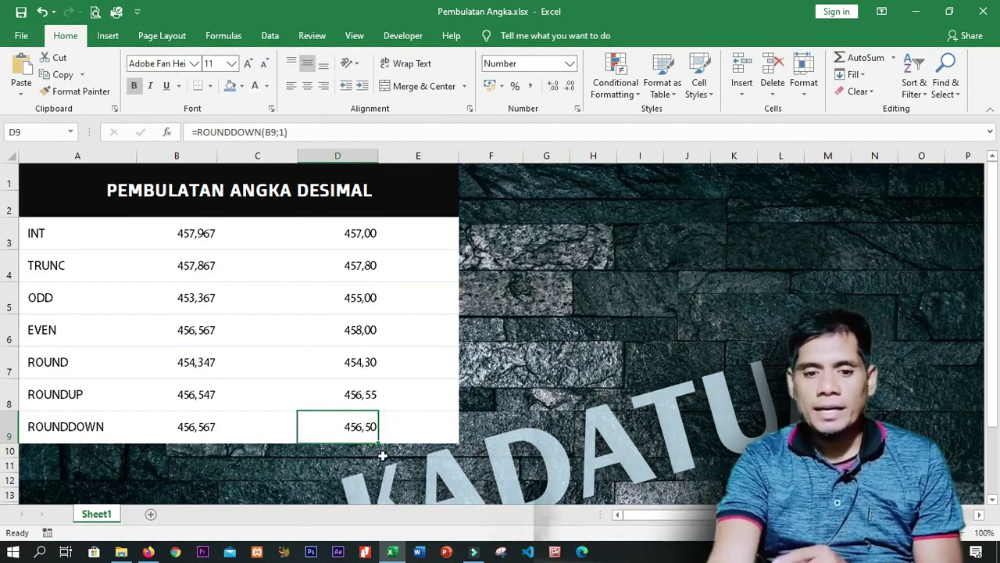
pyautogui.click(39, 372)
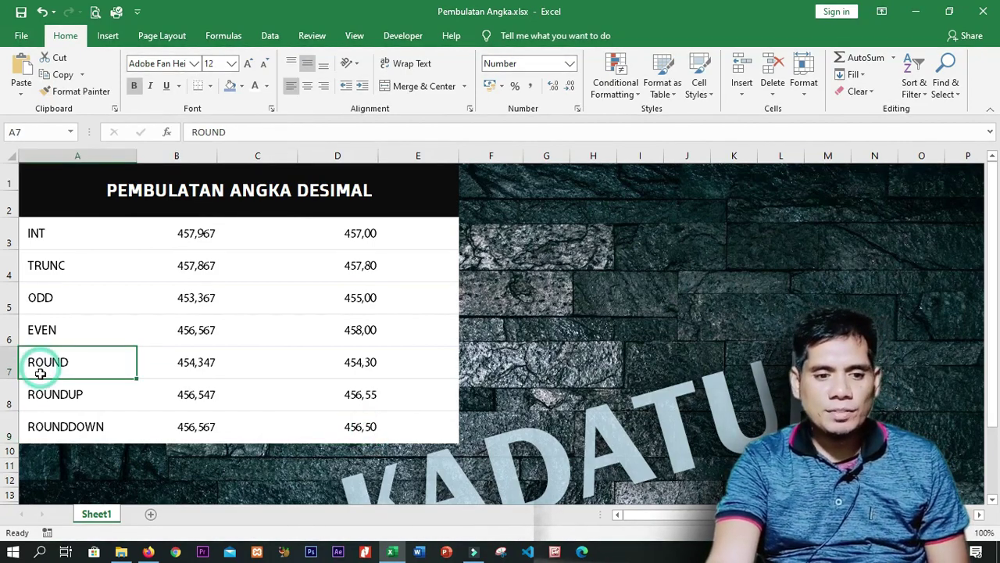
pyautogui.click(68, 428)
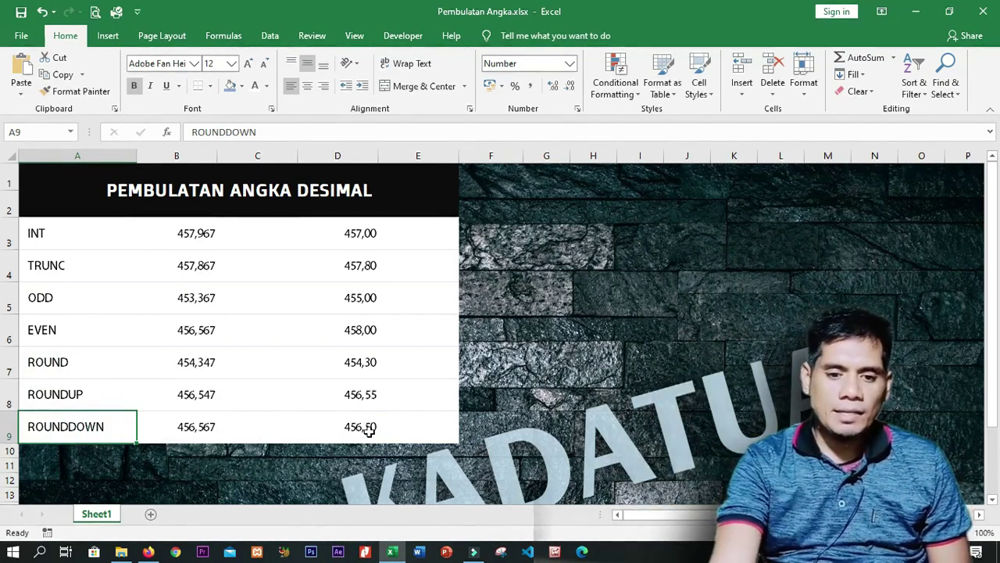
pyautogui.click(342, 427)
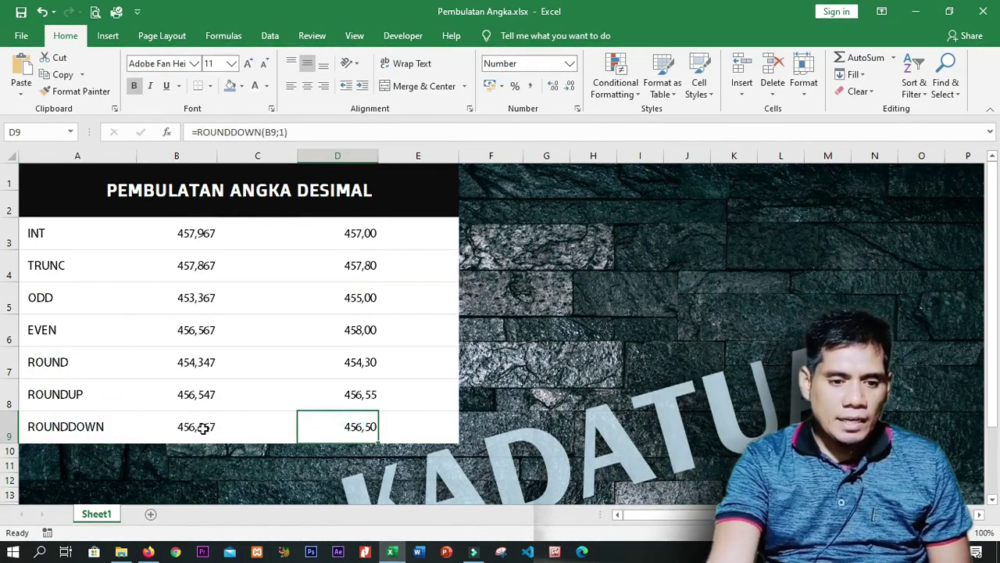
# - Set the number of digits in D9's ROUNDDOWN formula to 0
pyautogui.doubleClick(364, 425)
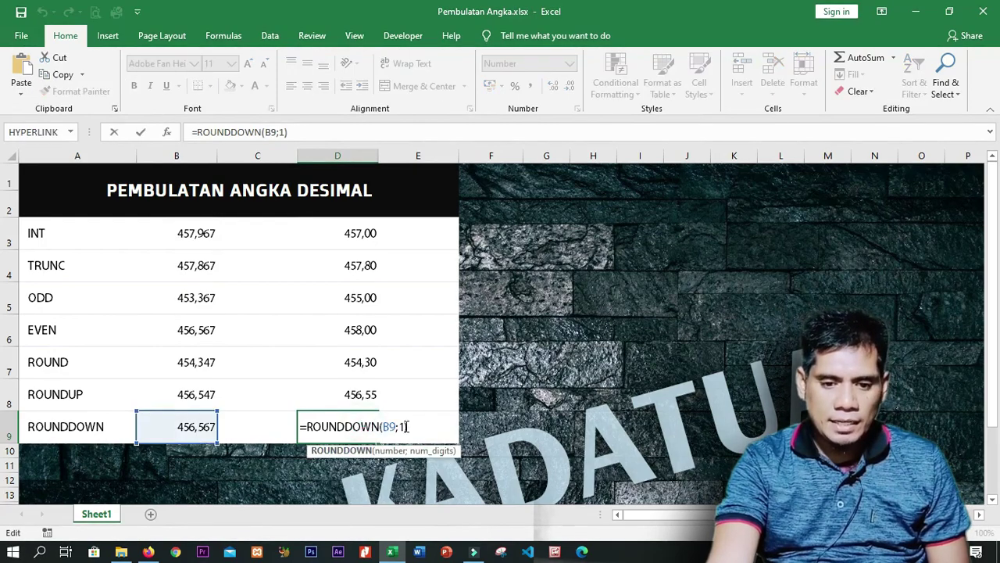
pyautogui.click(398, 426)
pyautogui.press('BackSpace')
pyautogui.write('0')
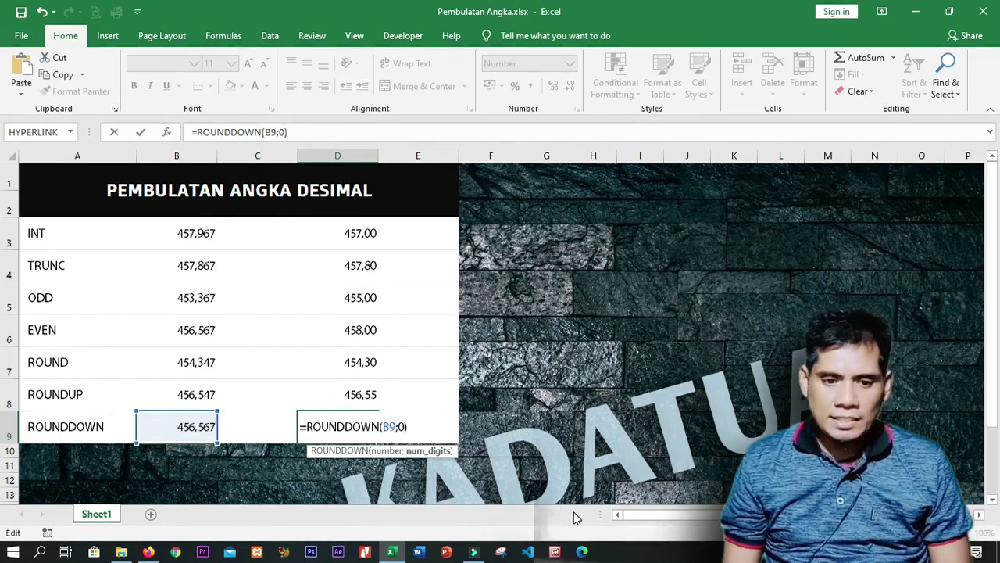
pyautogui.press('Return')
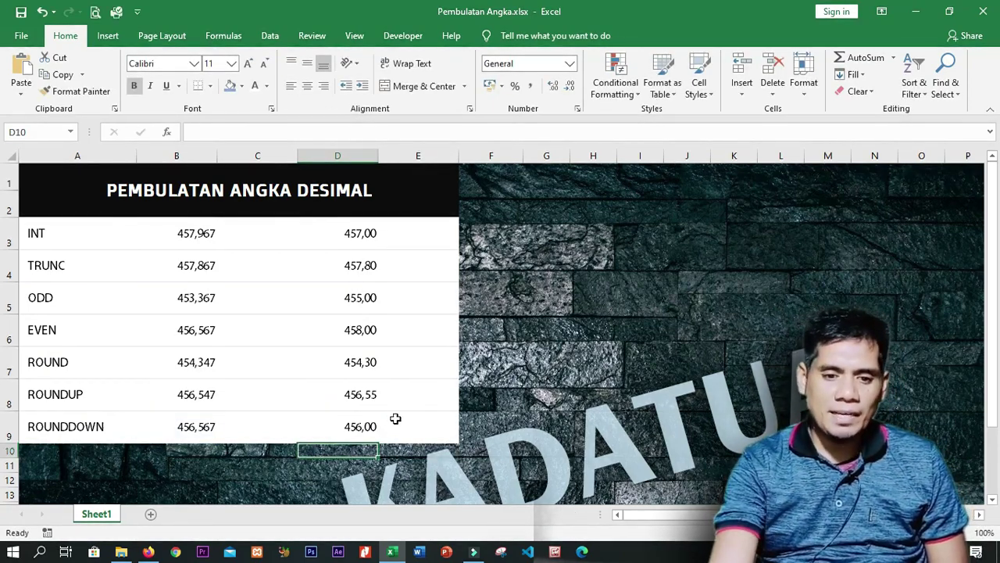
# - Set the number of digits in D8's ROUNDUP formula to 0
pyautogui.click(360, 395)
pyautogui.doubleClick(359, 394)
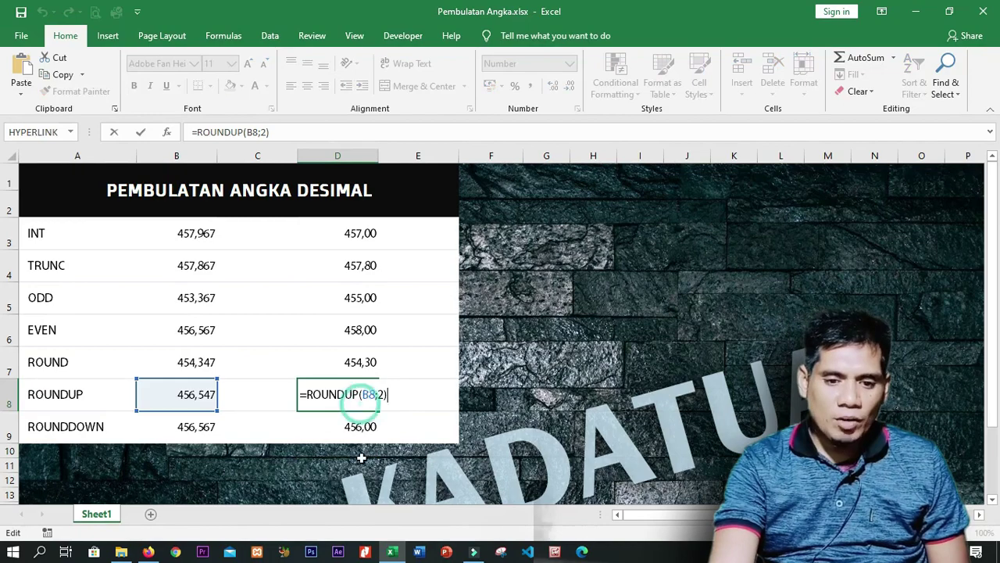
pyautogui.click(379, 395)
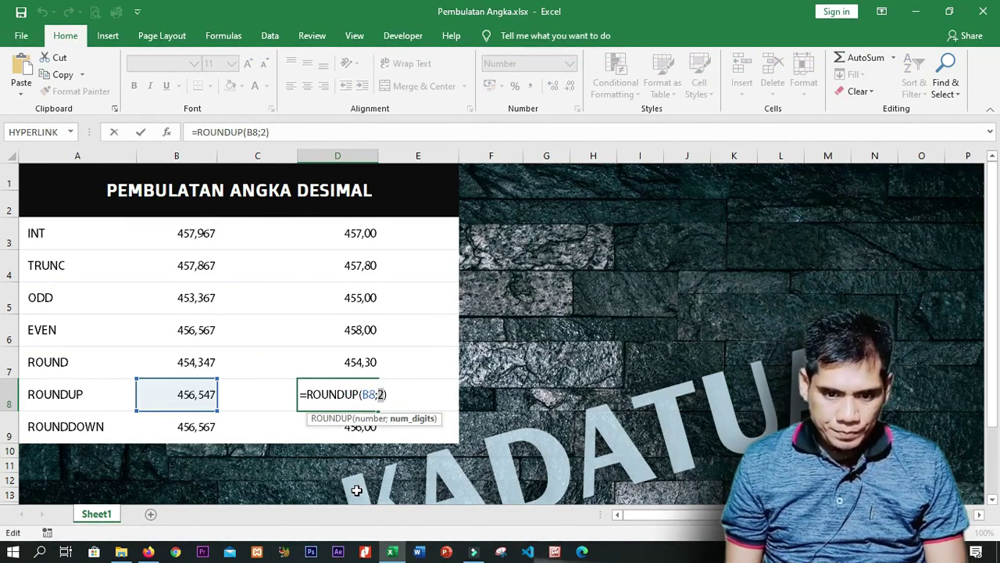
pyautogui.write('0')
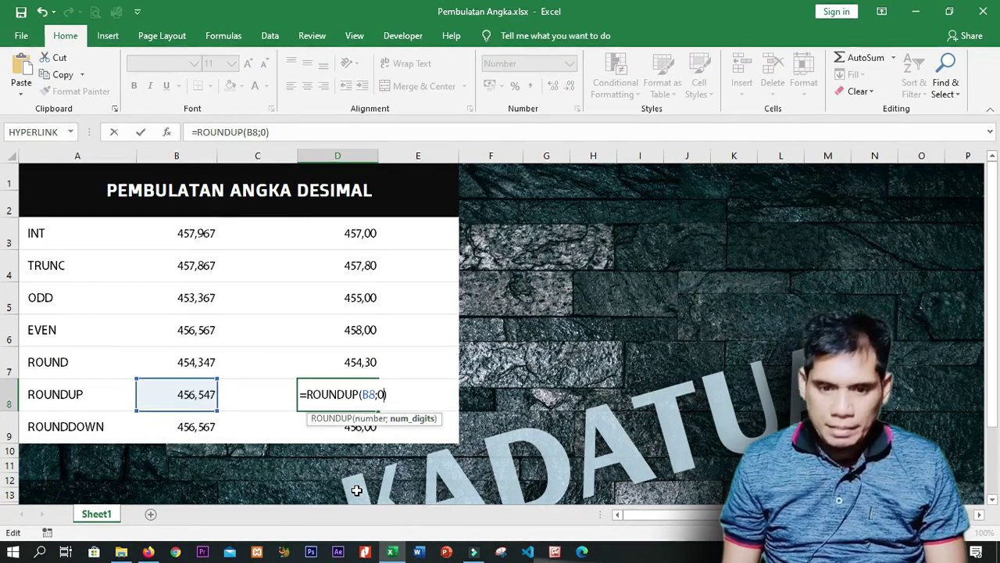
pyautogui.press('Return')
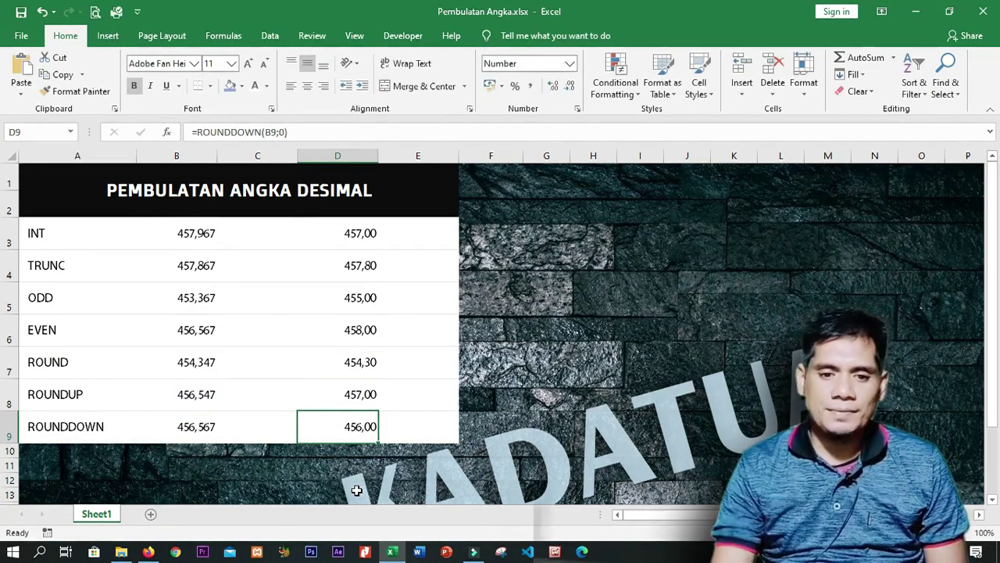
# - Enter the formula =D3 in E3 and fill it down through E9 to repeat column D's rounded results
pyautogui.moveTo(364, 228); pyautogui.dragTo(336, 411)
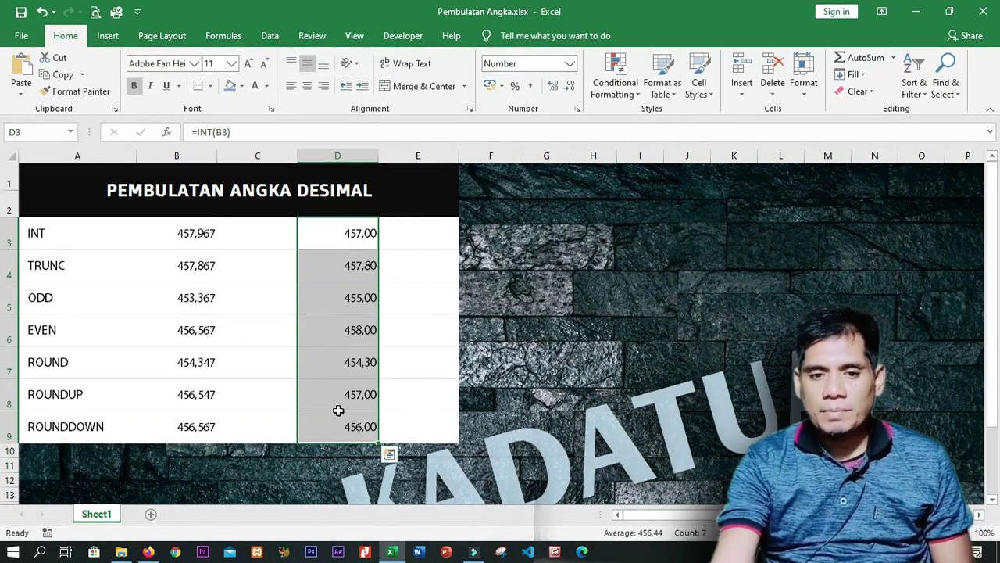
pyautogui.click(413, 225)
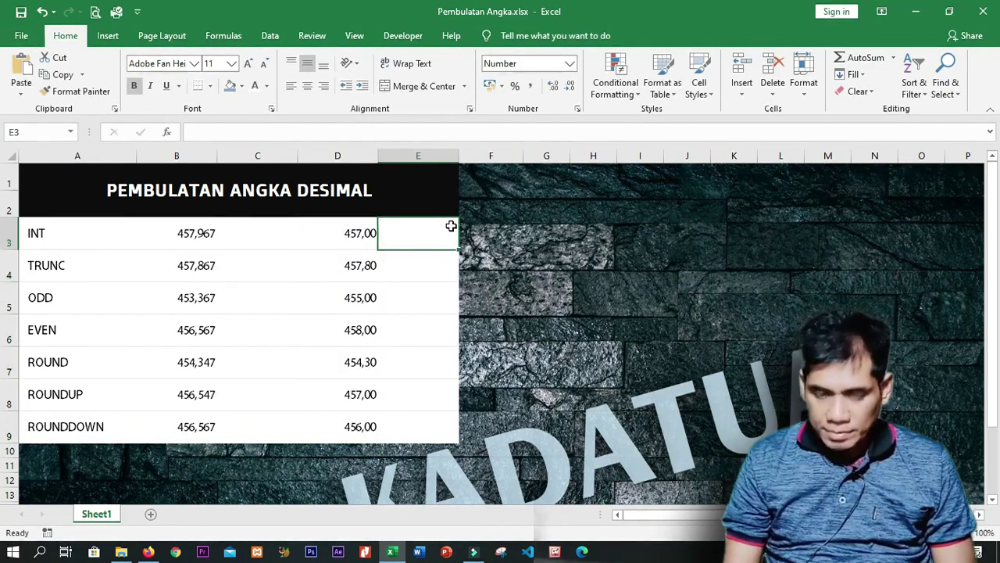
pyautogui.write('=')
pyautogui.press('Left')
pyautogui.press('Return')
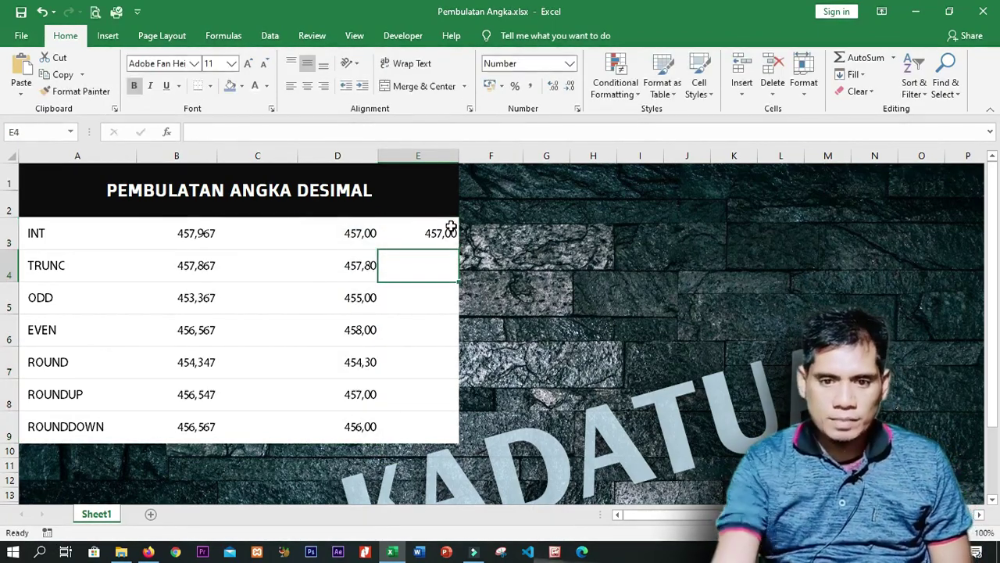
pyautogui.click(429, 228)
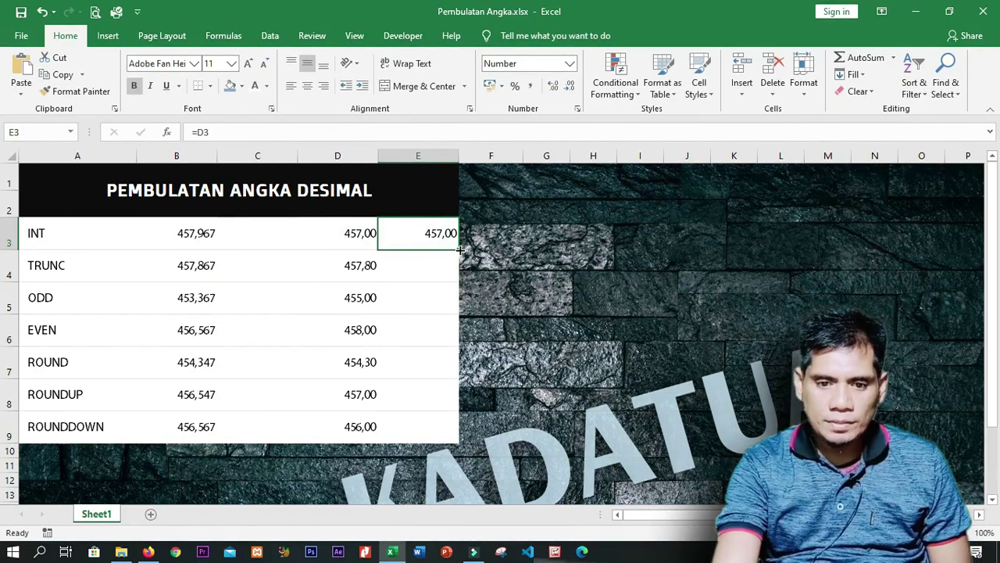
pyautogui.moveTo(459, 249); pyautogui.dragTo(459, 441)
pyautogui.click(403, 372)
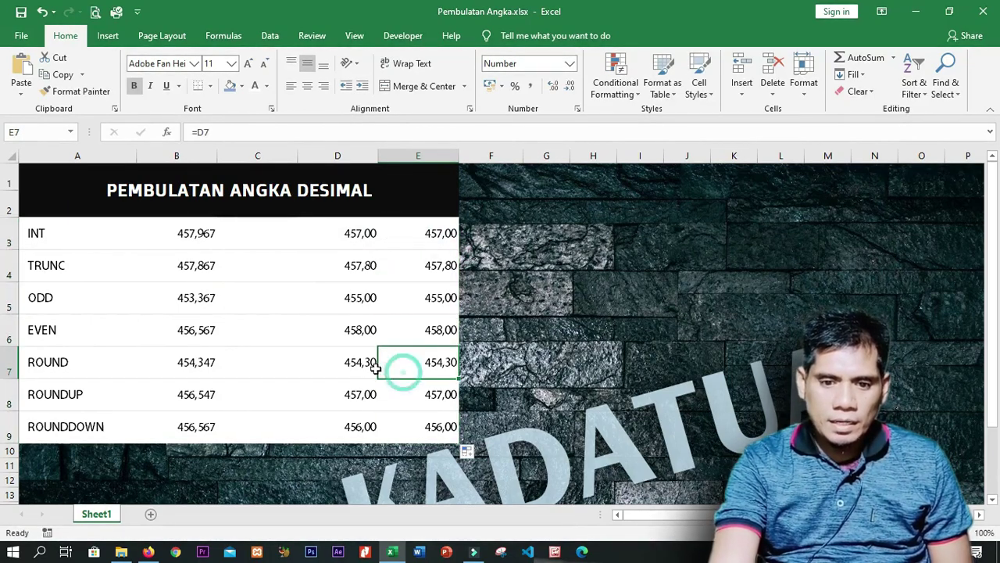
# - Try increasing and decreasing the displayed decimal places of the numbers in B3:B9
pyautogui.click(399, 307)
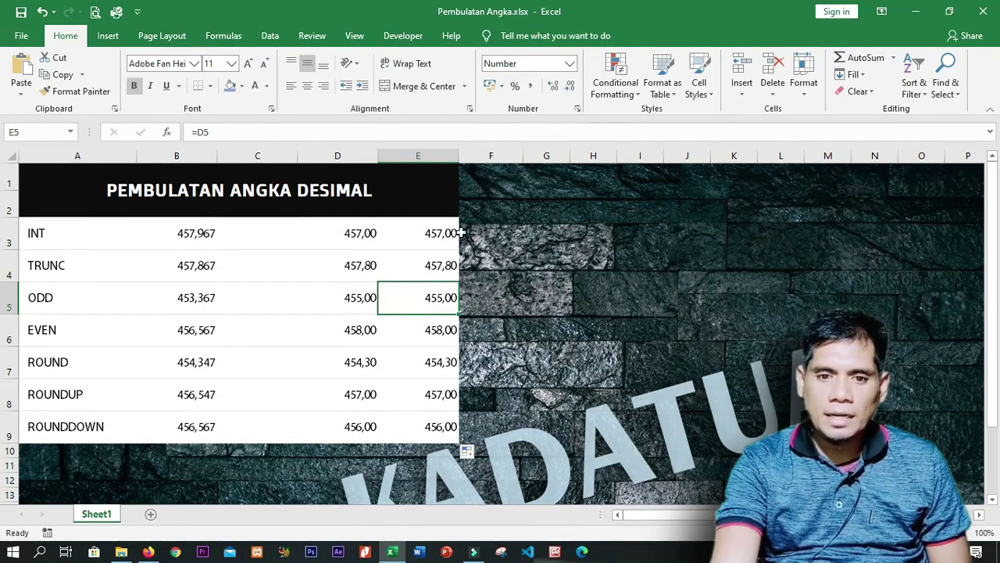
pyautogui.click(571, 64)
pyautogui.click(571, 64)
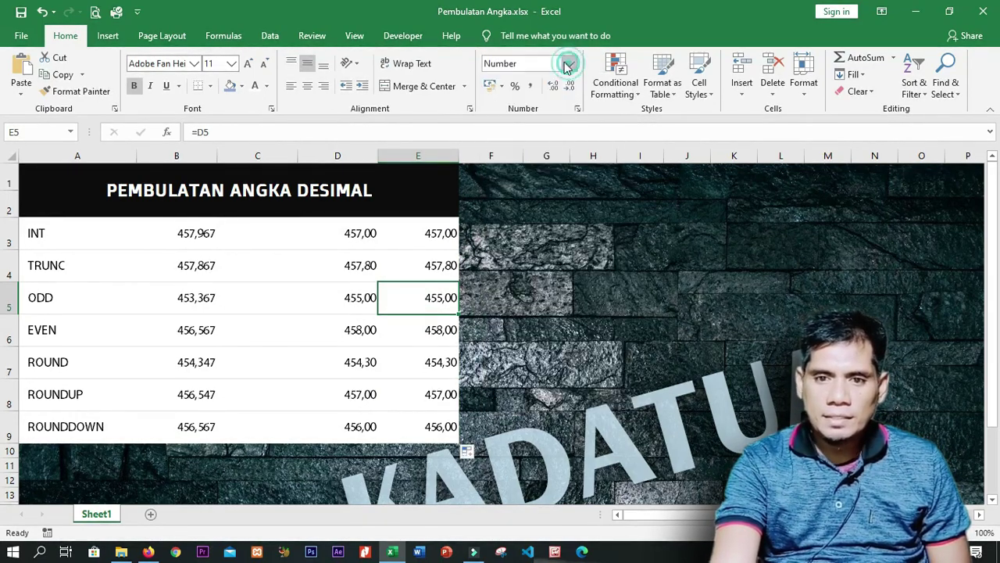
pyautogui.moveTo(170, 238); pyautogui.dragTo(199, 426)
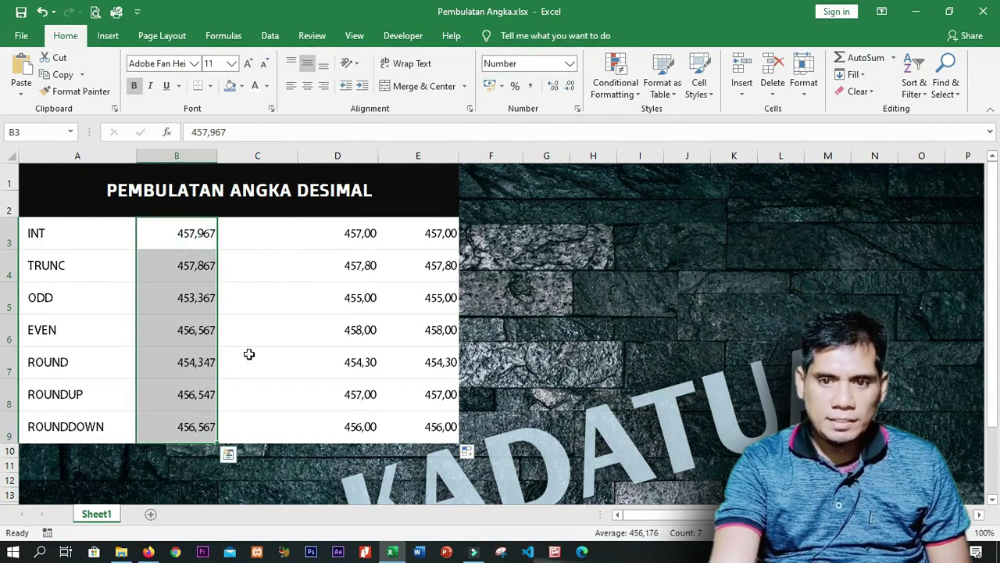
pyautogui.click(553, 88)
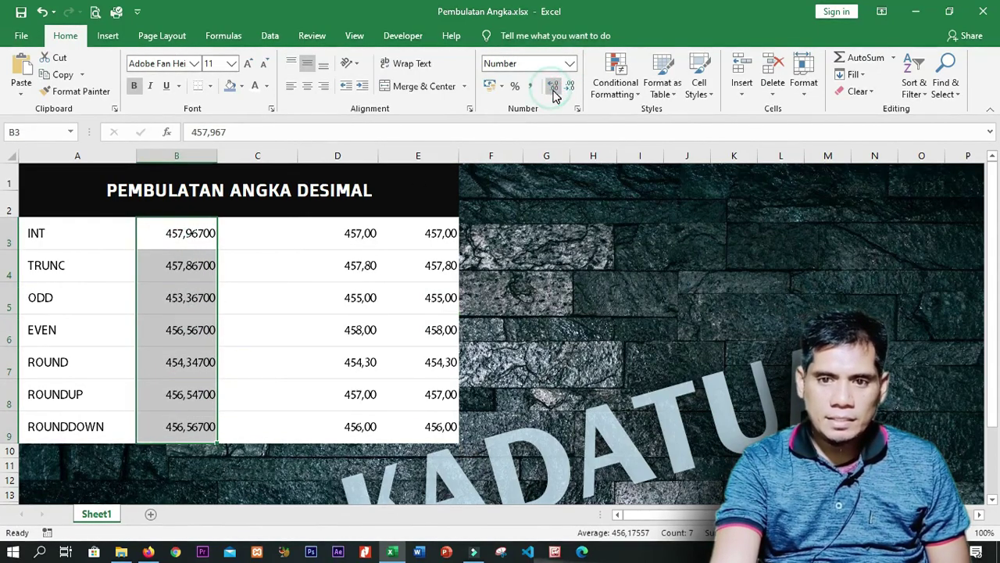
pyautogui.click(552, 88)
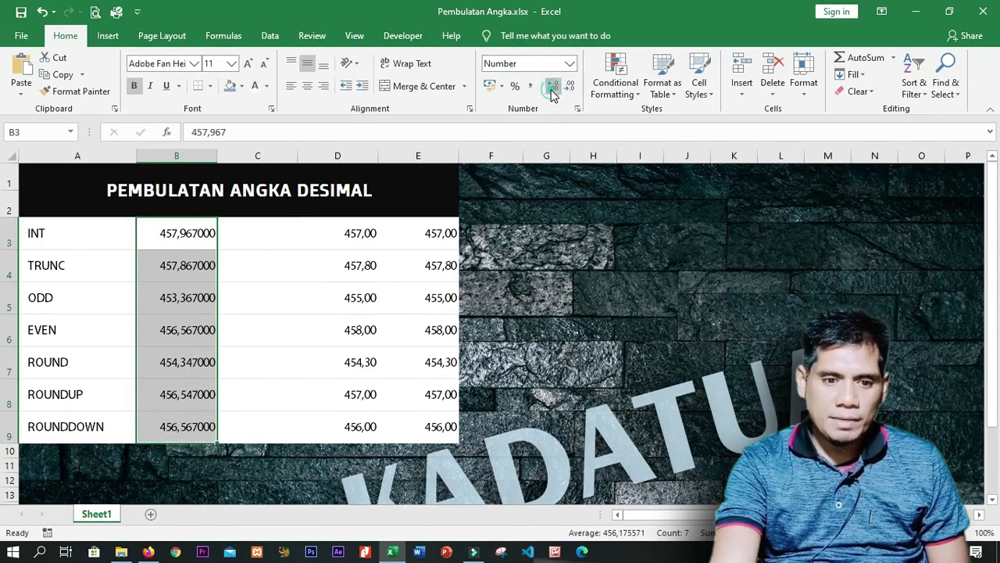
pyautogui.click(569, 87)
pyautogui.click(569, 88)
pyautogui.click(568, 87)
pyautogui.click(569, 87)
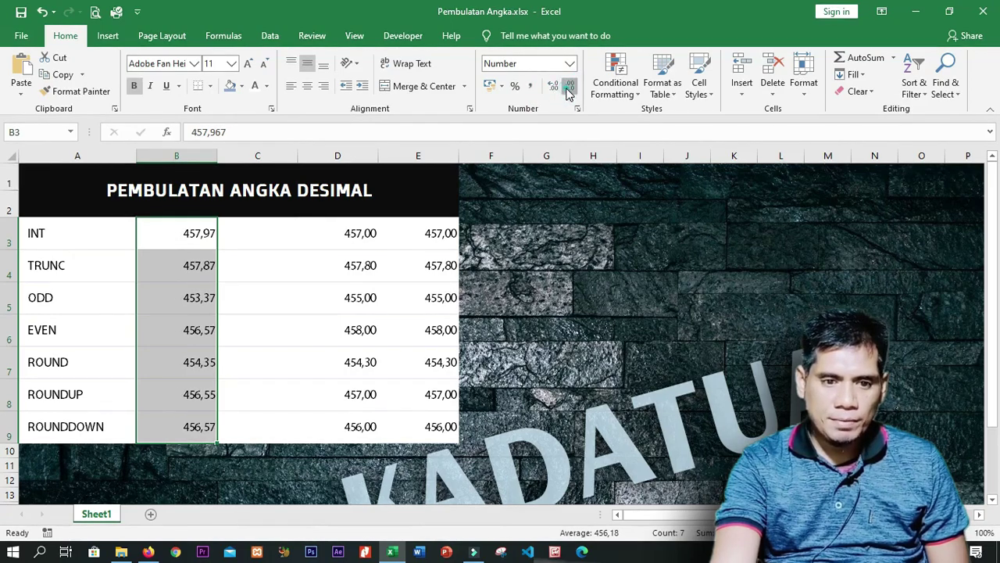
pyautogui.click(569, 87)
pyautogui.click(553, 88)
pyautogui.click(552, 88)
pyautogui.click(553, 88)
pyautogui.click(553, 88)
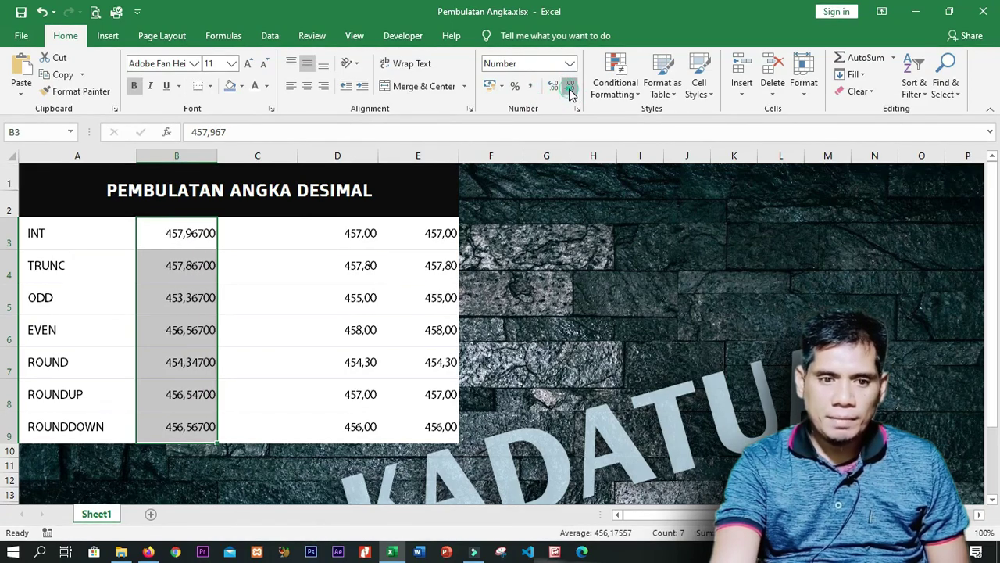
pyautogui.click(569, 87)
pyautogui.click(552, 88)
pyautogui.click(569, 87)
pyautogui.click(552, 88)
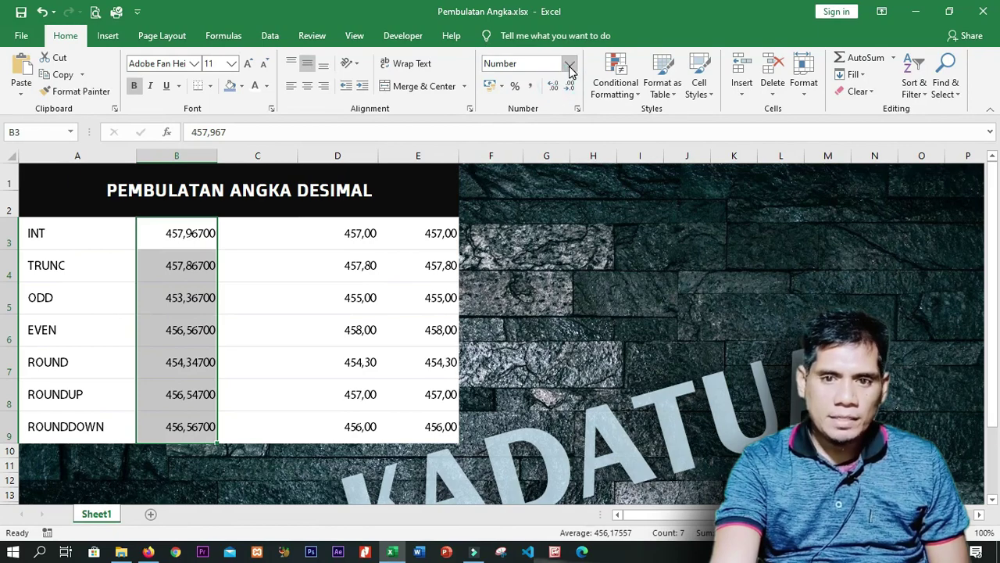
# - Reset B3:B9 to the General format and apply the custom number format General&"Siswa" to these cells
pyautogui.click(569, 65)
pyautogui.click(555, 87)
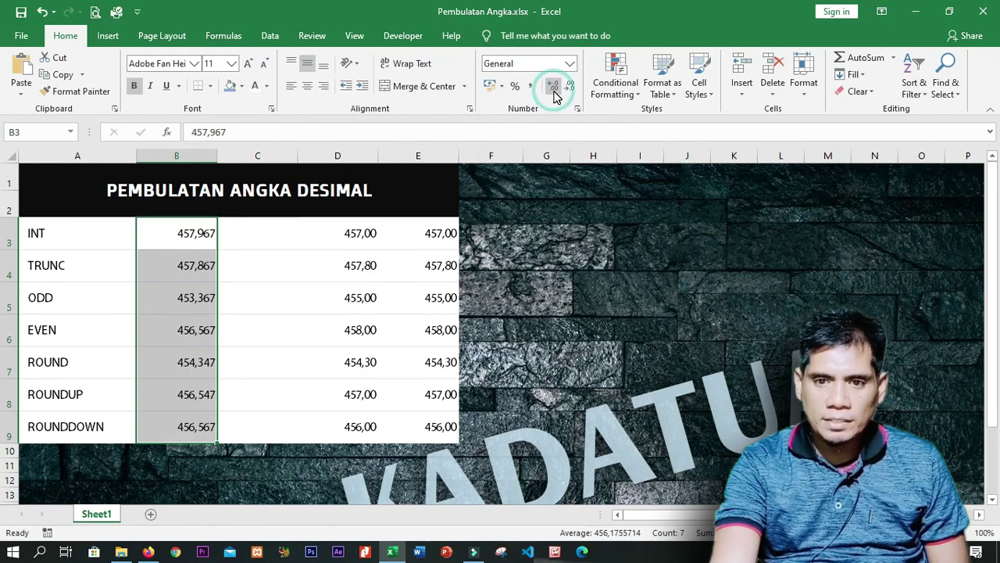
pyautogui.click(505, 62)
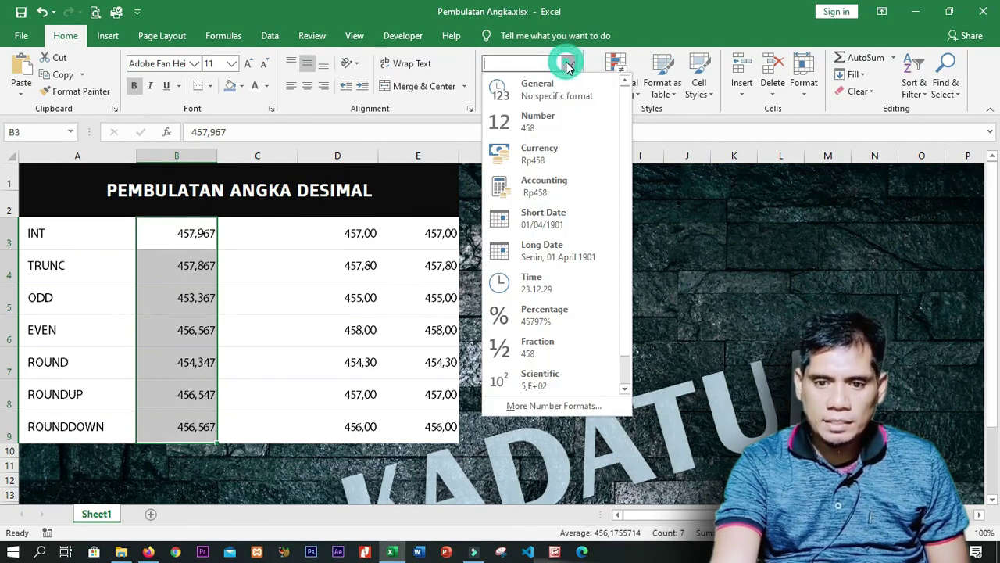
pyautogui.click(555, 406)
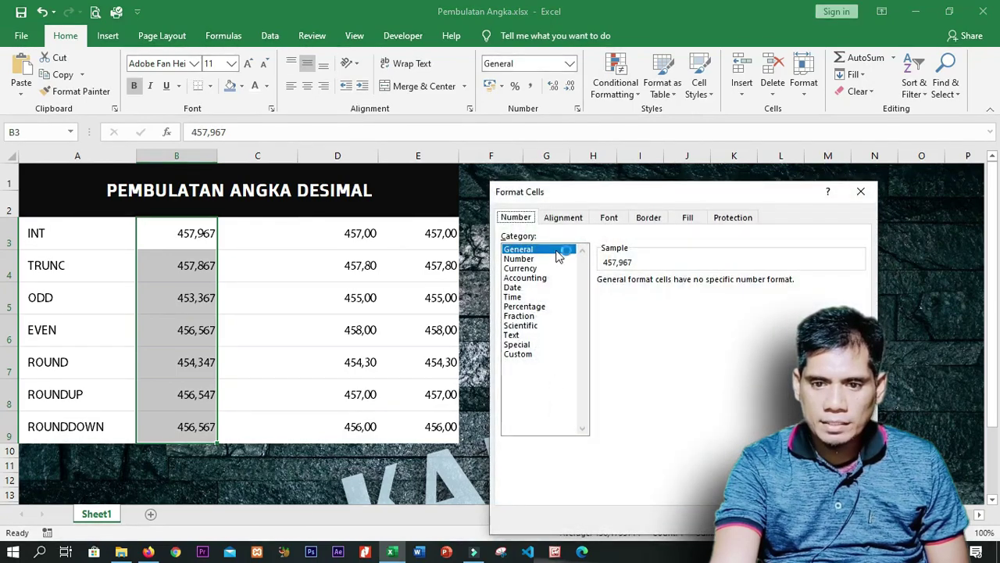
pyautogui.click(551, 250)
pyautogui.click(518, 354)
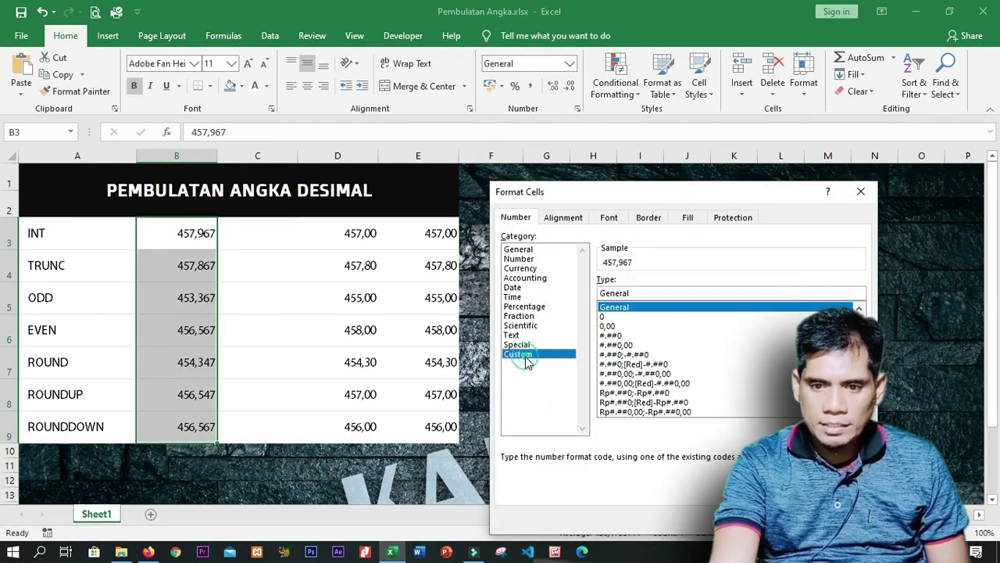
pyautogui.click(641, 292)
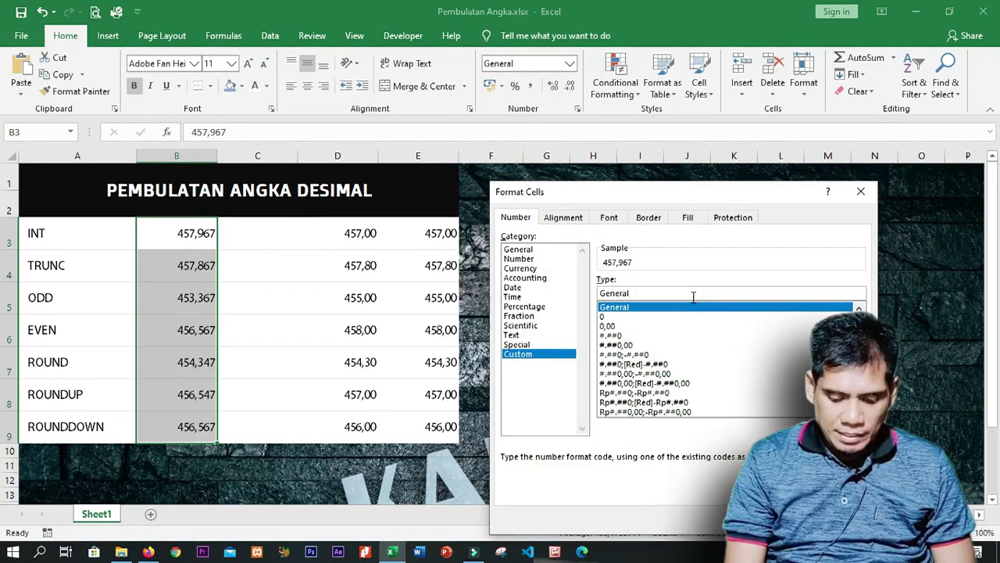
pyautogui.write('&"')
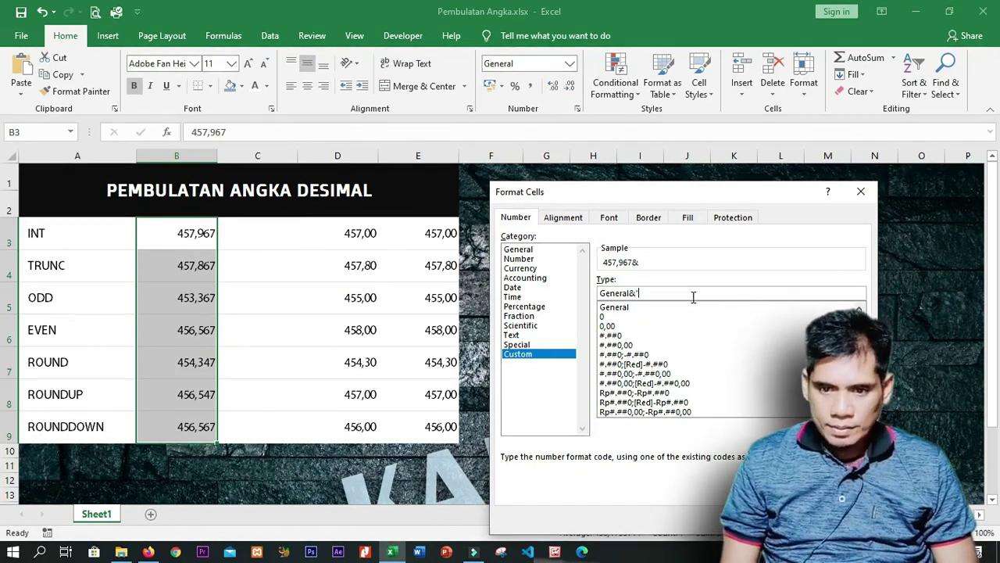
pyautogui.write('Sis')
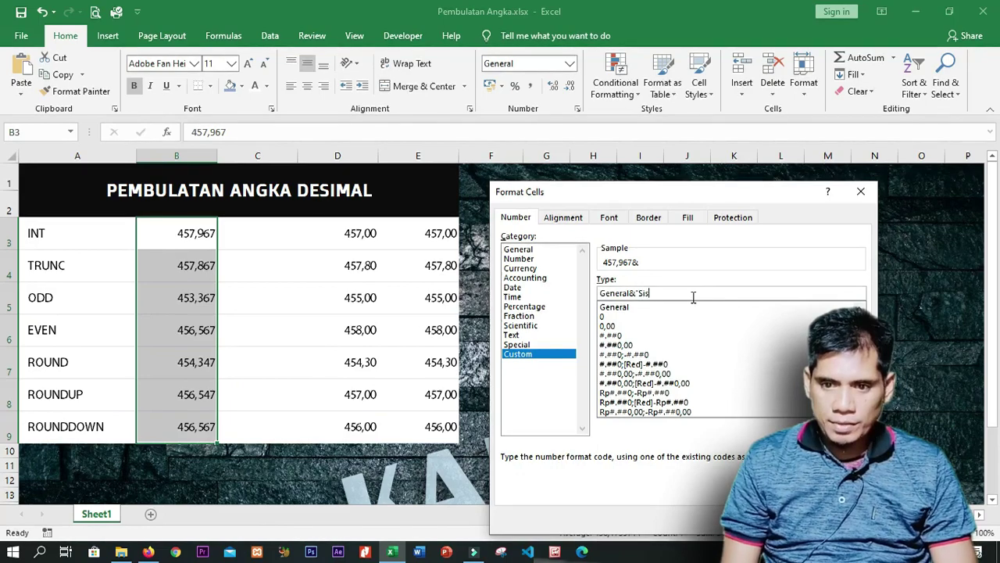
pyautogui.write('wa"')
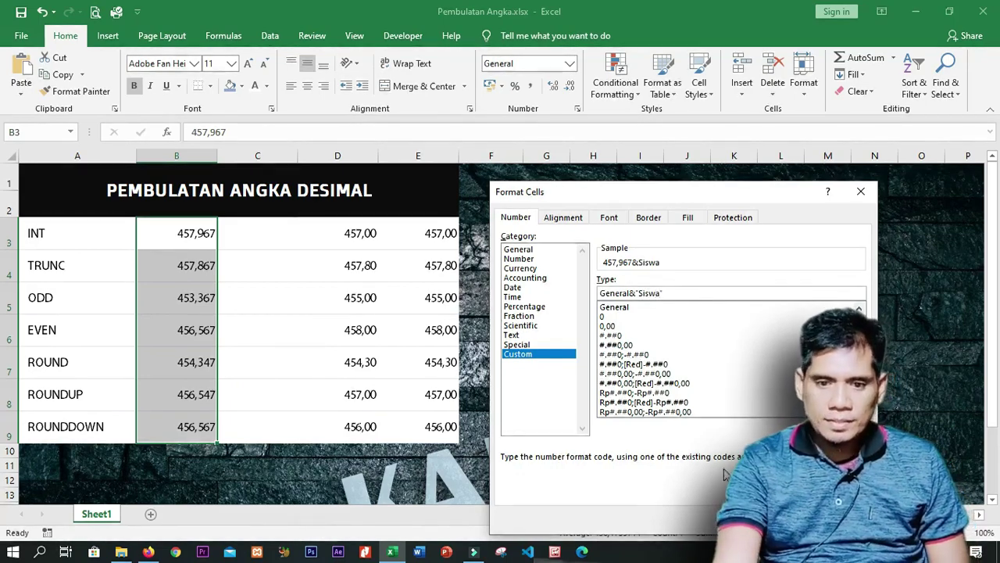
pyautogui.press('Return')
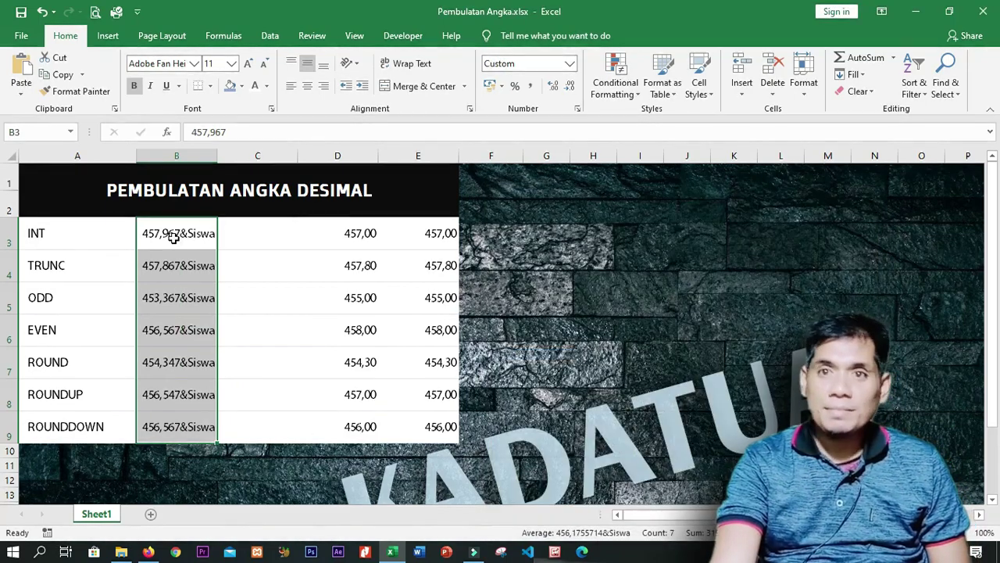
# - Inspect the stored value in B3 and change the custom number format of B3:B9 to General"Siswa"
pyautogui.doubleClick(176, 238)
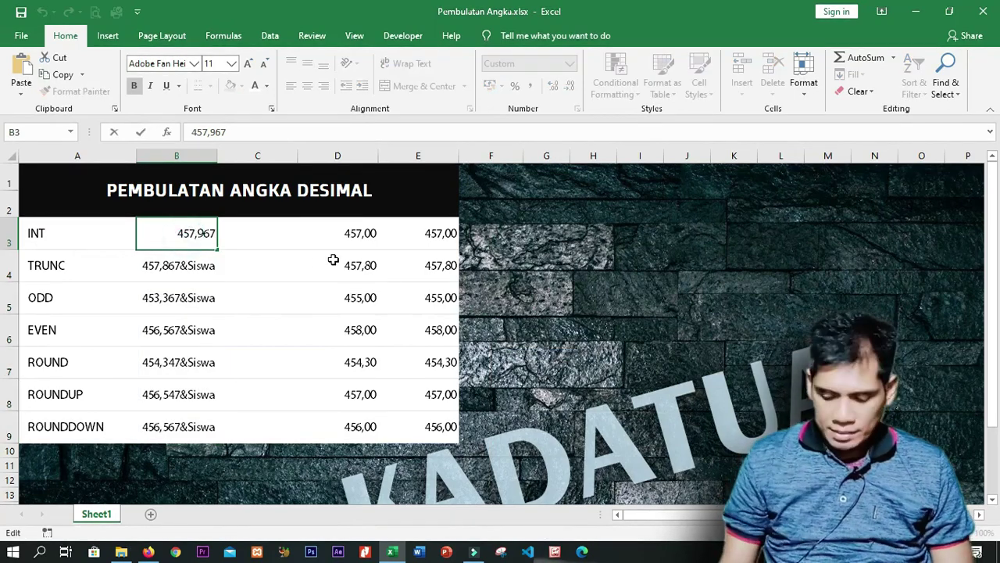
pyautogui.press('Return')
pyautogui.moveTo(191, 235); pyautogui.dragTo(191, 427)
pyautogui.click(570, 64)
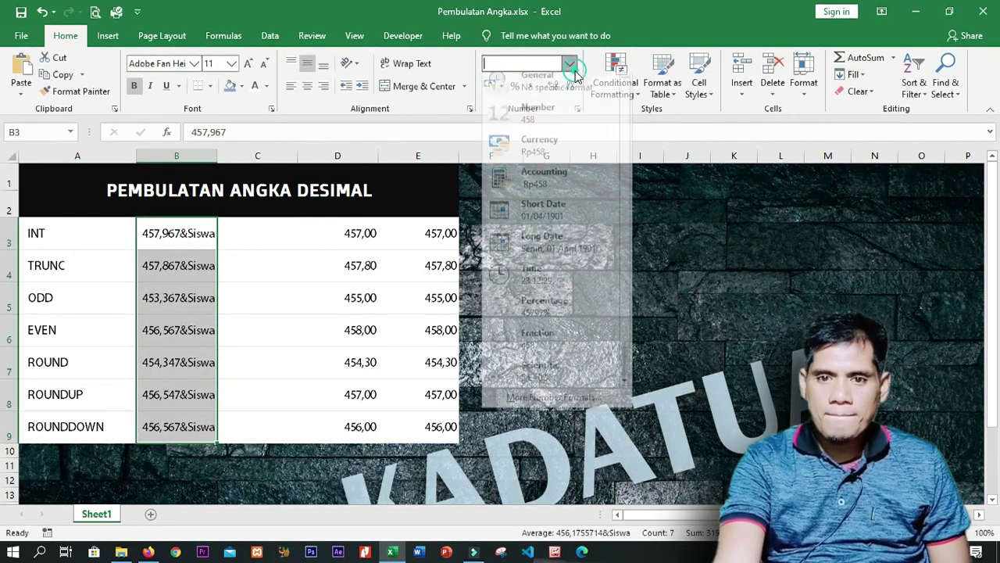
pyautogui.click(578, 402)
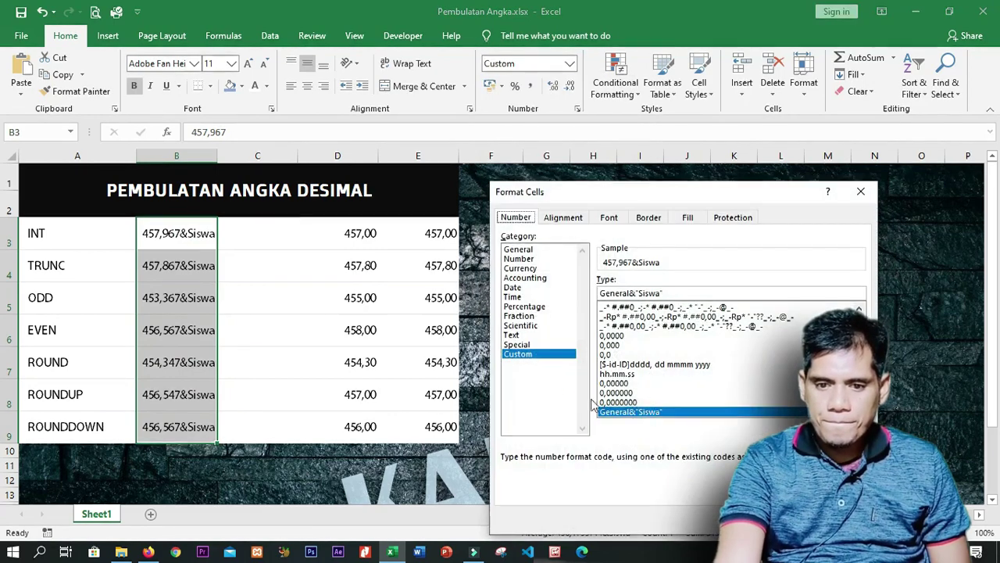
pyautogui.click(638, 293)
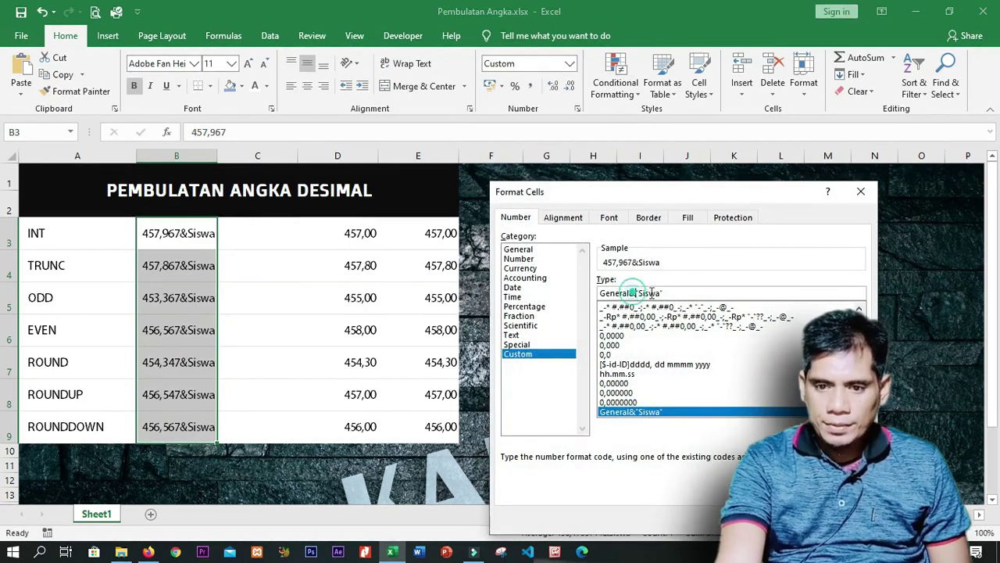
pyautogui.press('BackSpace')
pyautogui.press('Return')
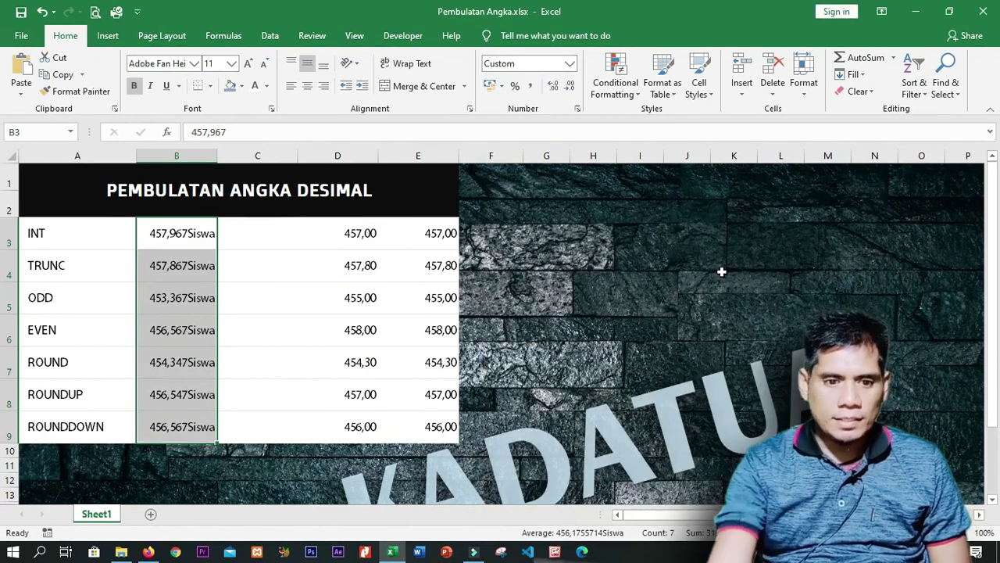
pyautogui.click(201, 234)
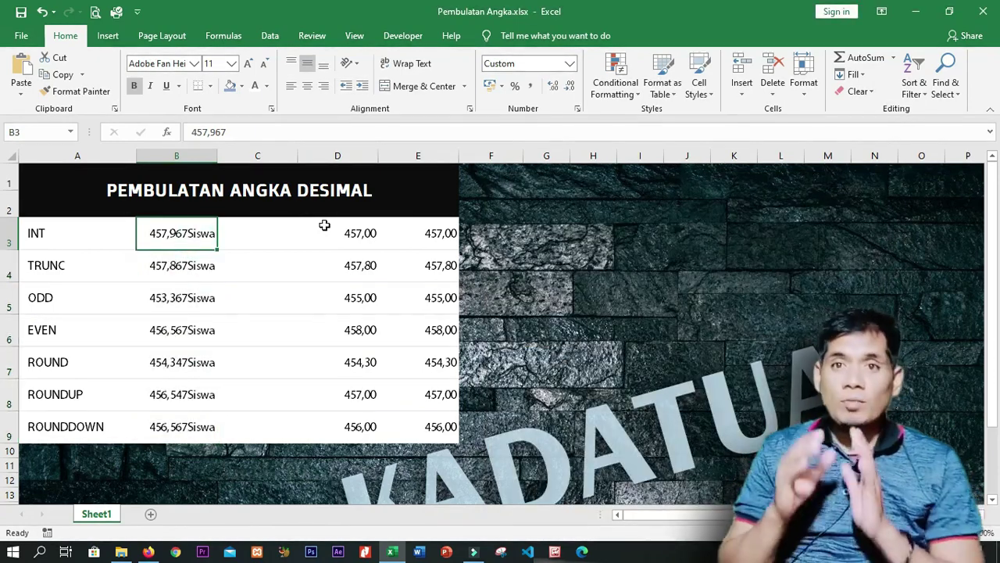
# - Replace the numbers in B3 through B6 with 1, 2, 3 and 50
pyautogui.write('1')
pyautogui.press('Return')
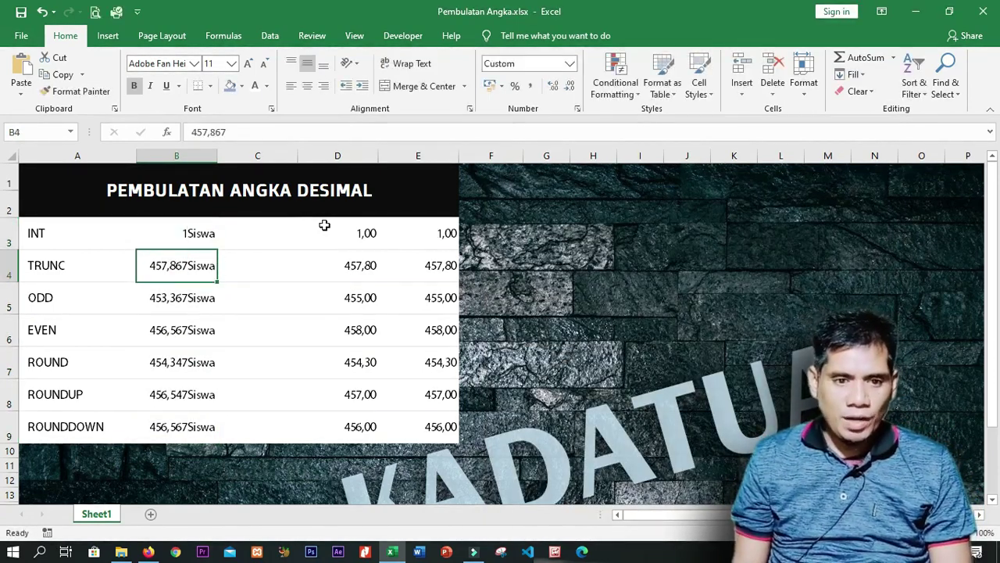
pyautogui.write('2')
pyautogui.press('Return')
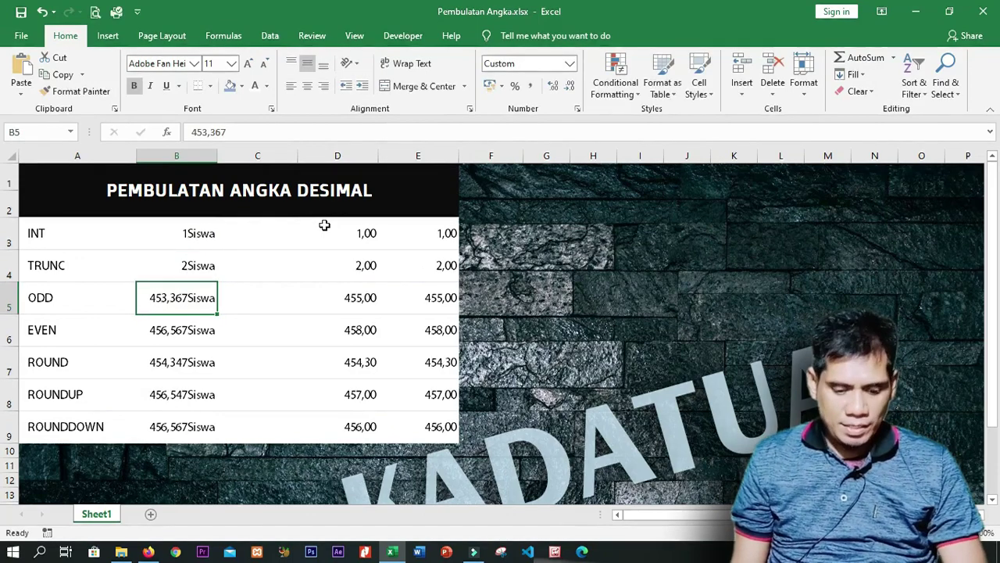
pyautogui.write('3')
pyautogui.press('Return')
pyautogui.write('5')
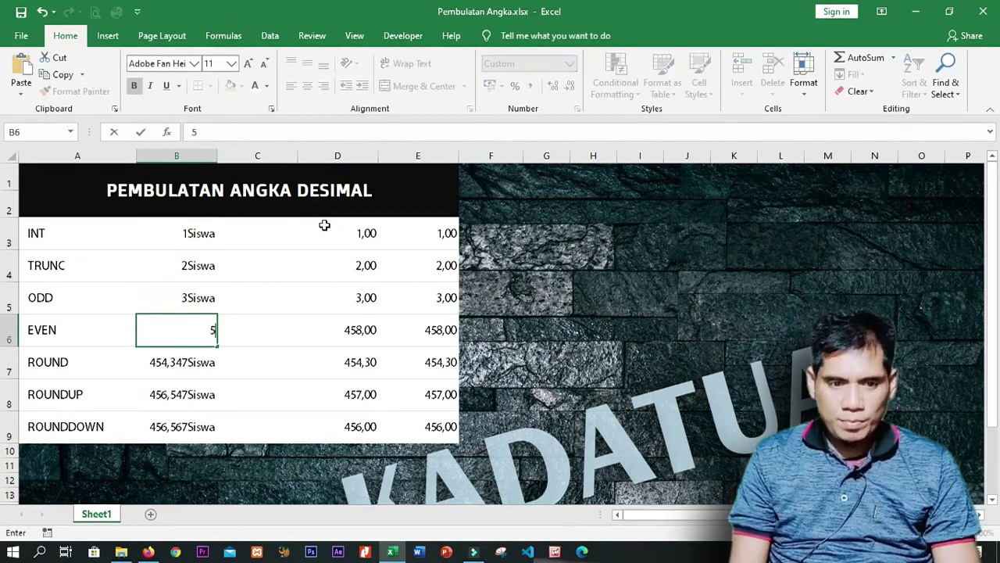
pyautogui.write('0')
pyautogui.press('Return')
# - Change the custom number format of B3:B9 to General" Siswa", with a space between the number and the word
pyautogui.moveTo(172, 236); pyautogui.dragTo(172, 429)
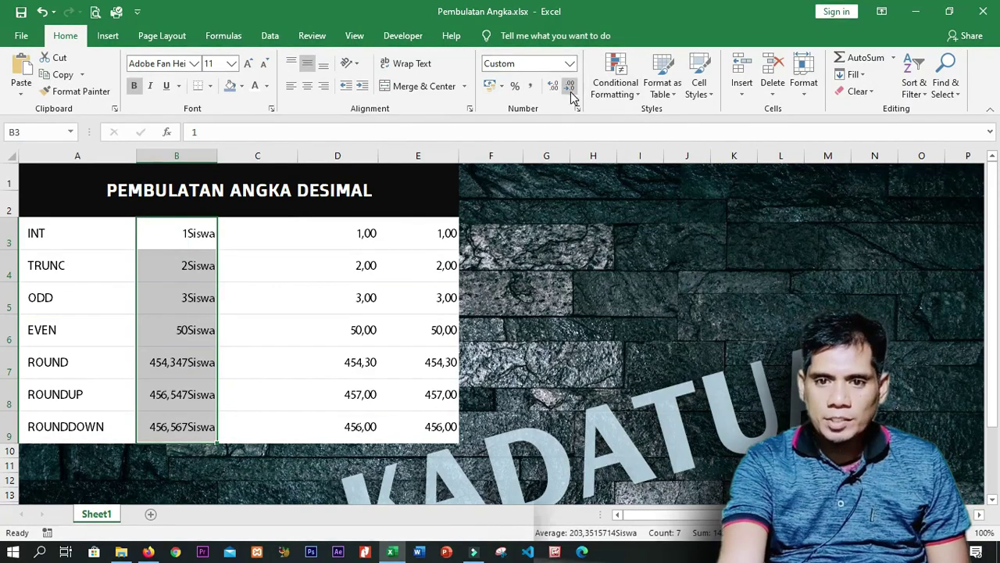
pyautogui.click(569, 63)
pyautogui.click(582, 411)
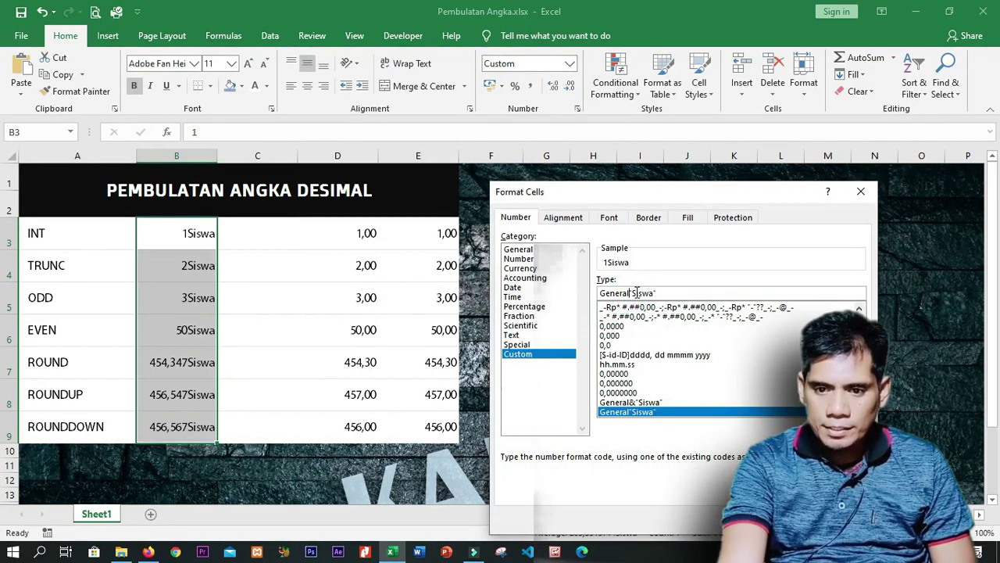
pyautogui.press('Return')
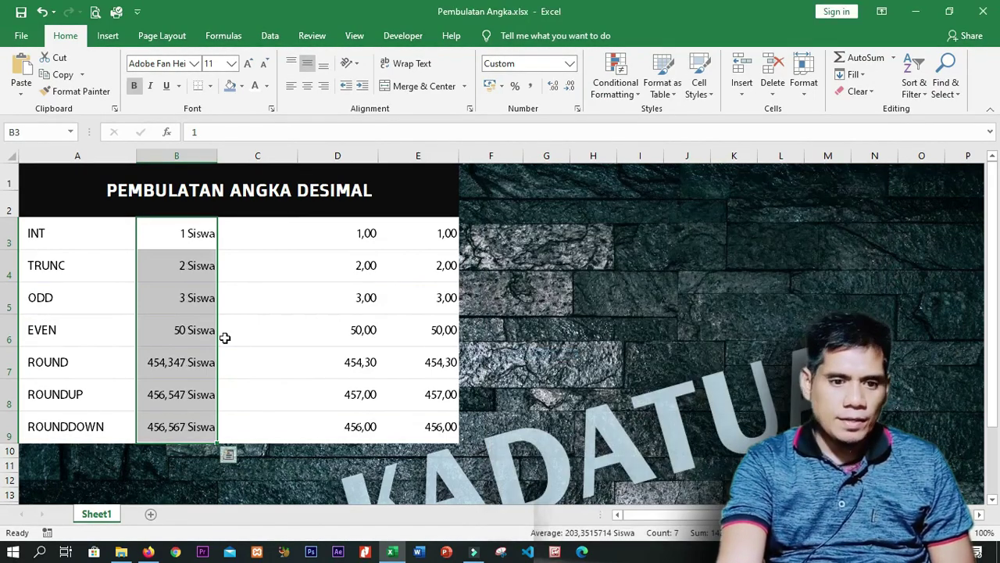
pyautogui.click(224, 338)
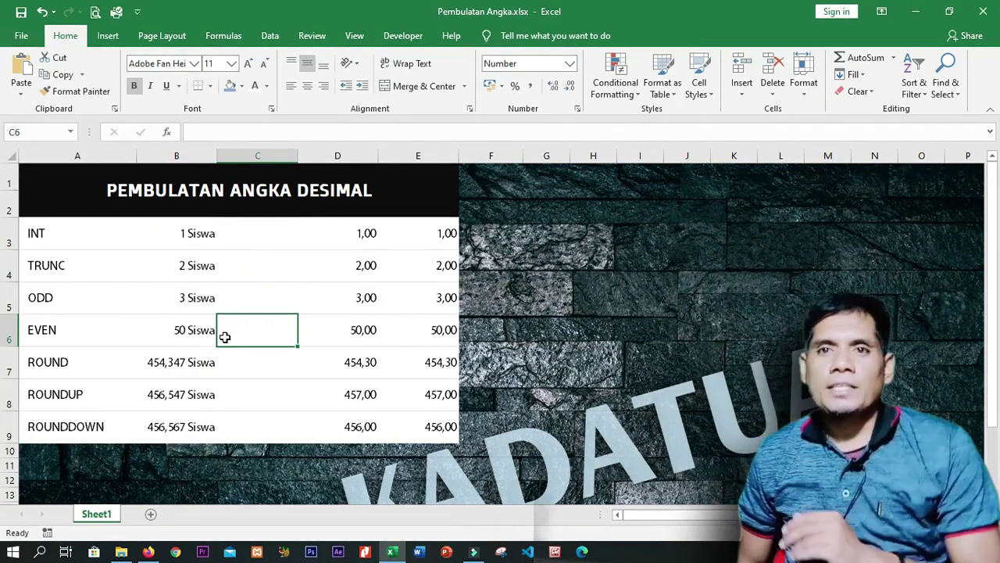